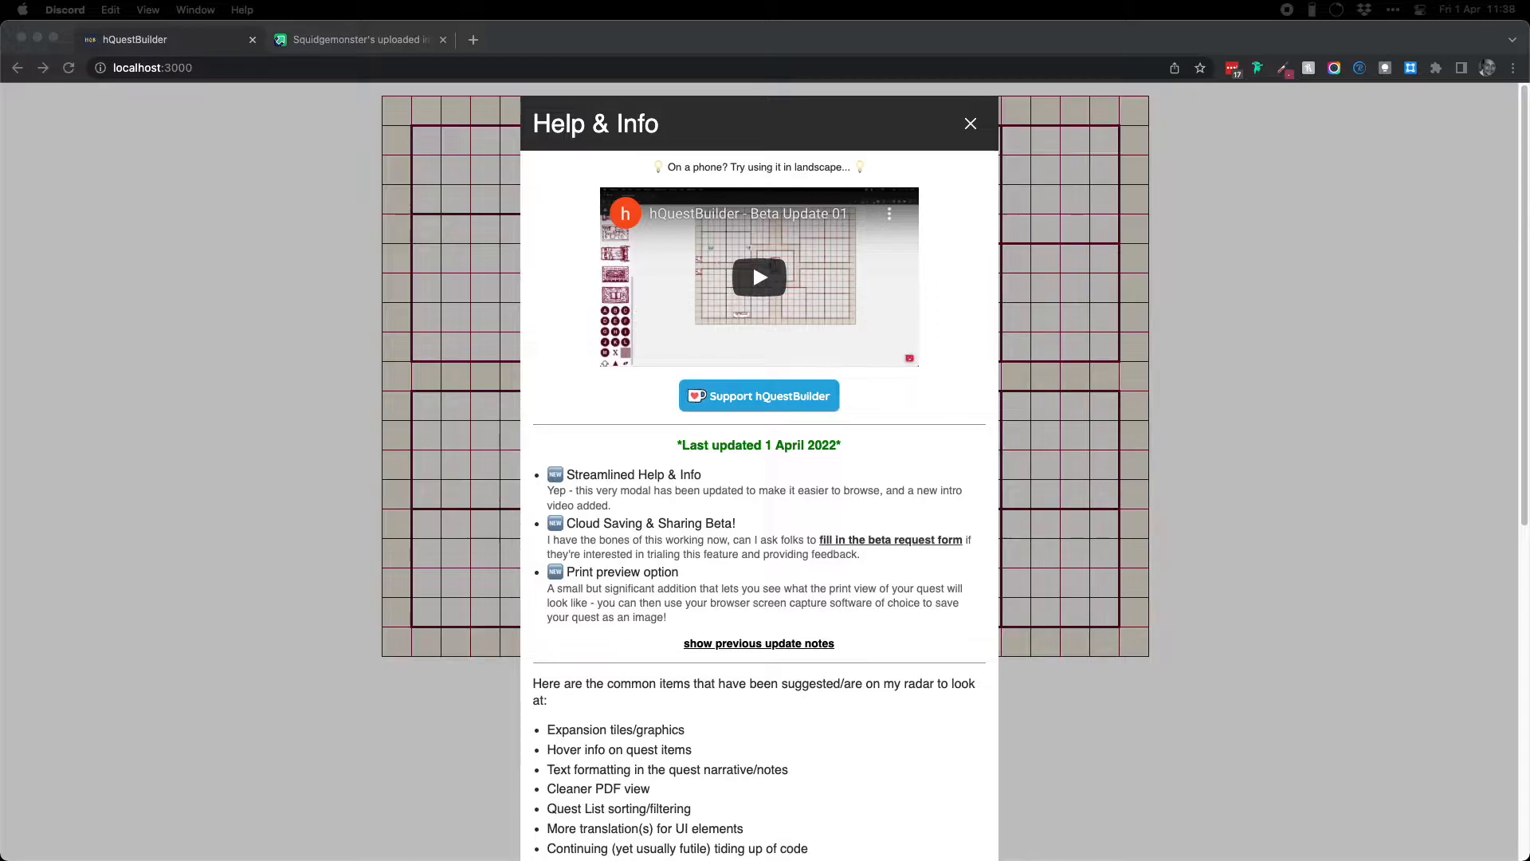
# Review the latest changes in Help & Info, expand and read the previous update notes, and collapse them again.
pyautogui.click(769, 492)
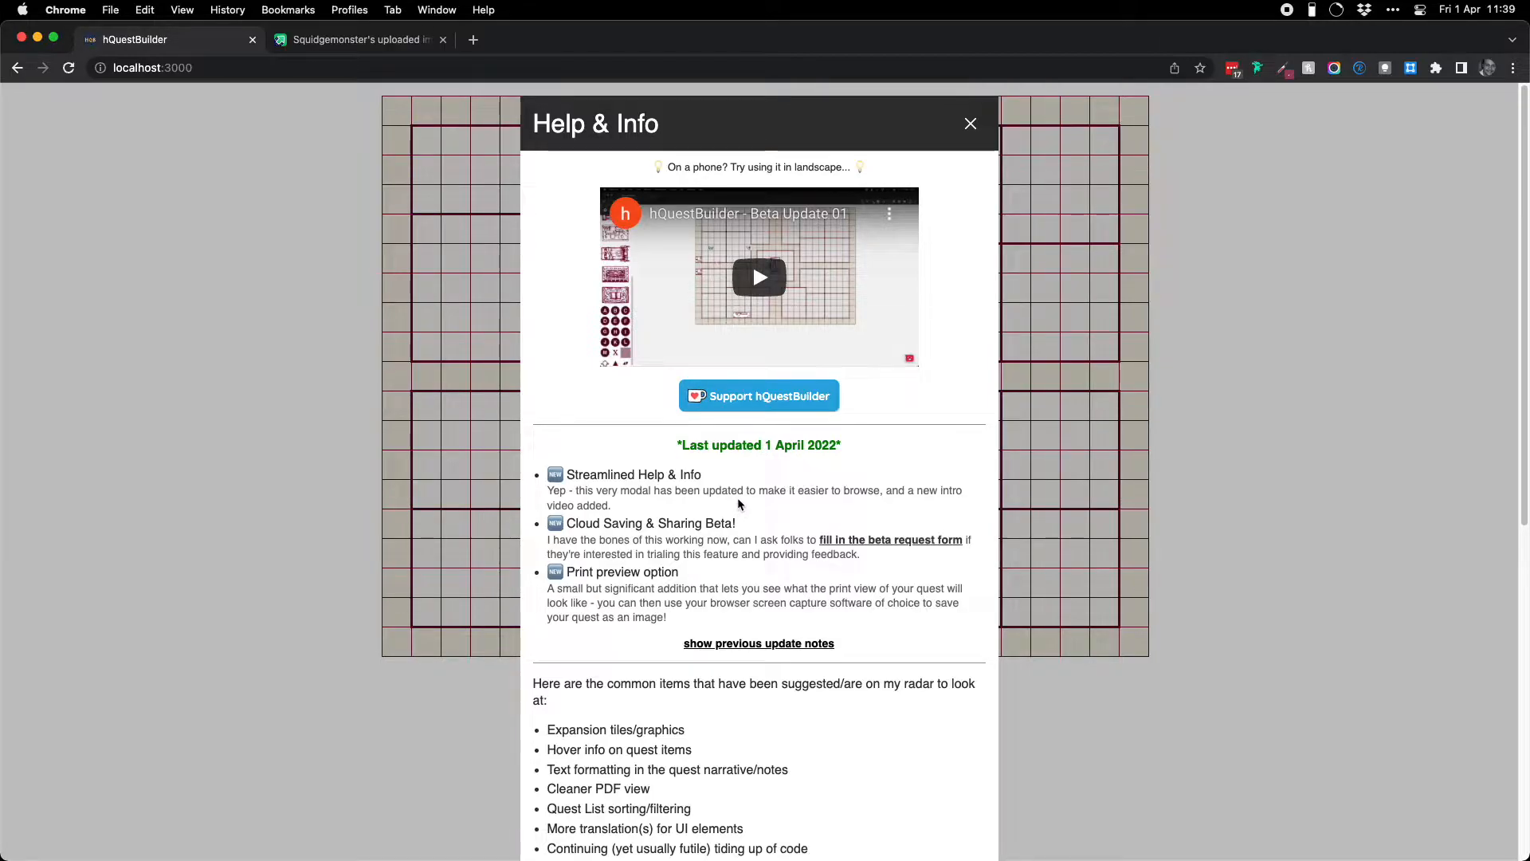
pyautogui.scroll(-1, 761, 542)
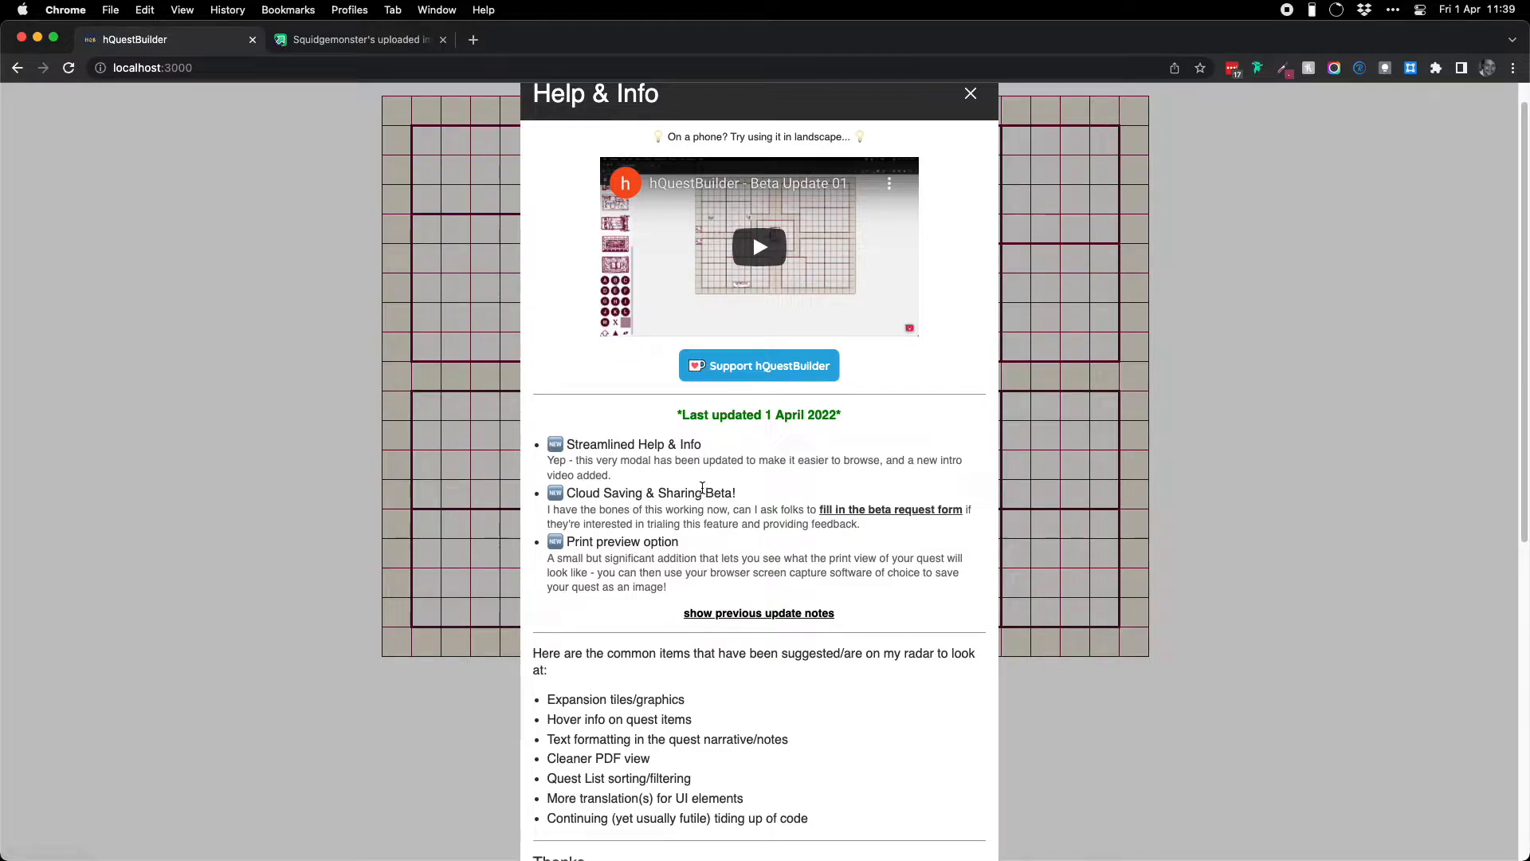
pyautogui.click(791, 612)
pyautogui.scroll(-5, 785, 582)
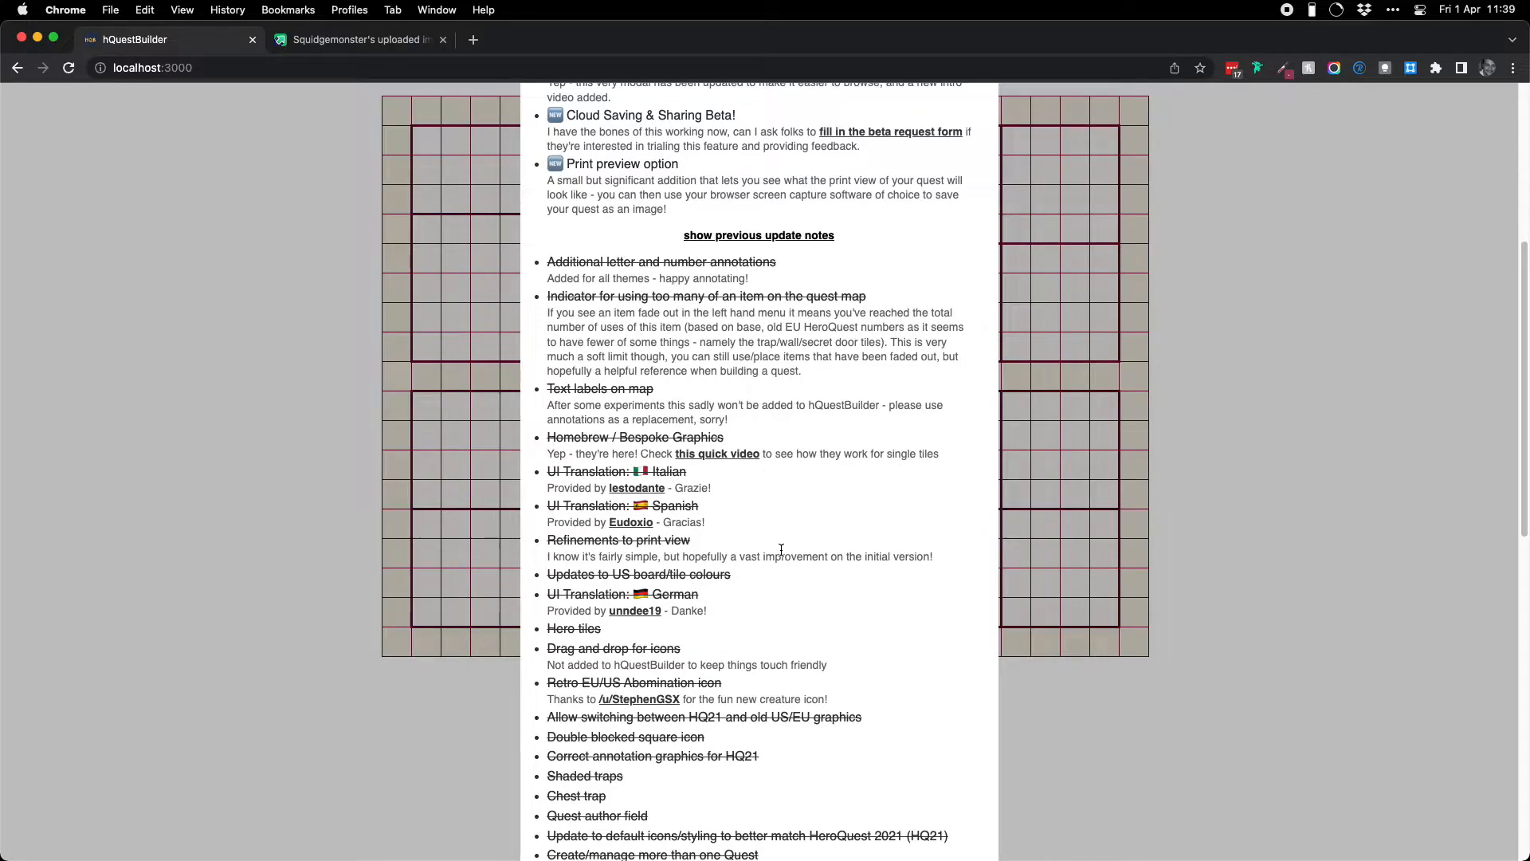
pyautogui.scroll(-3, 781, 548)
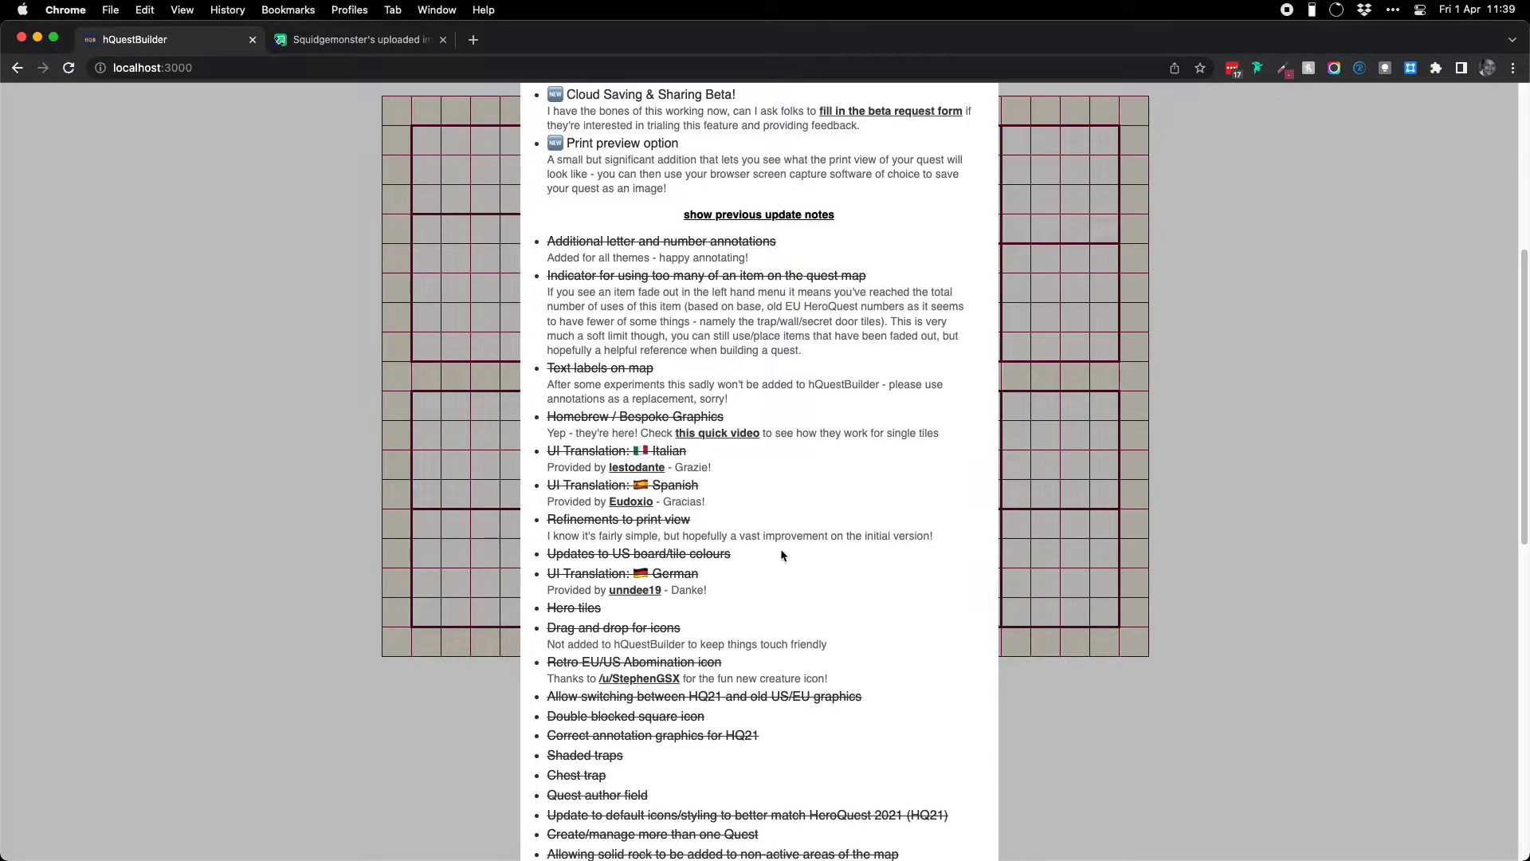
pyautogui.scroll(-4, 781, 548)
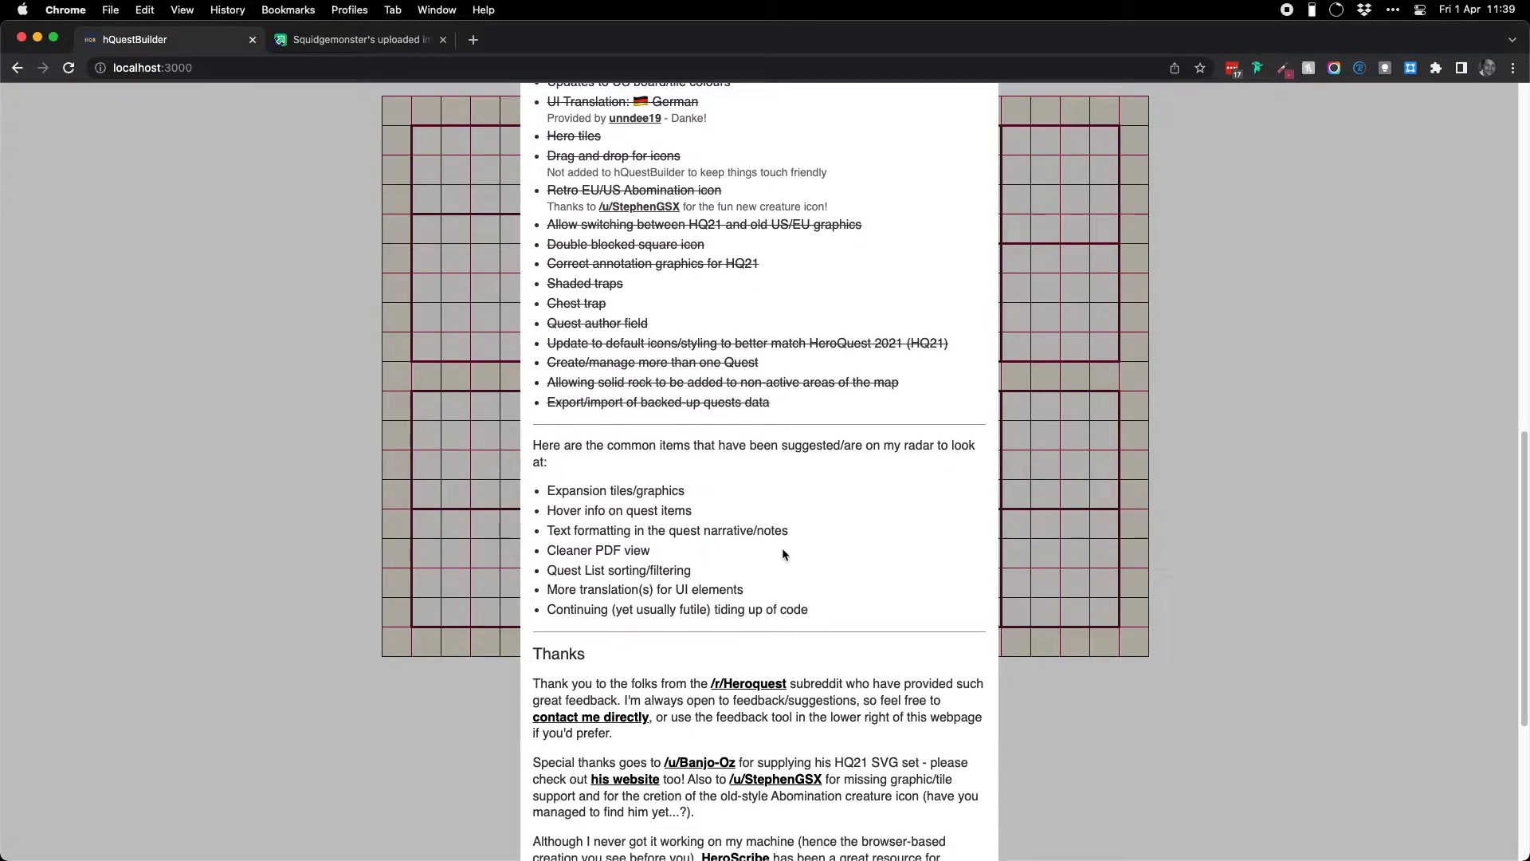
pyautogui.scroll(7, 782, 548)
pyautogui.click(810, 281)
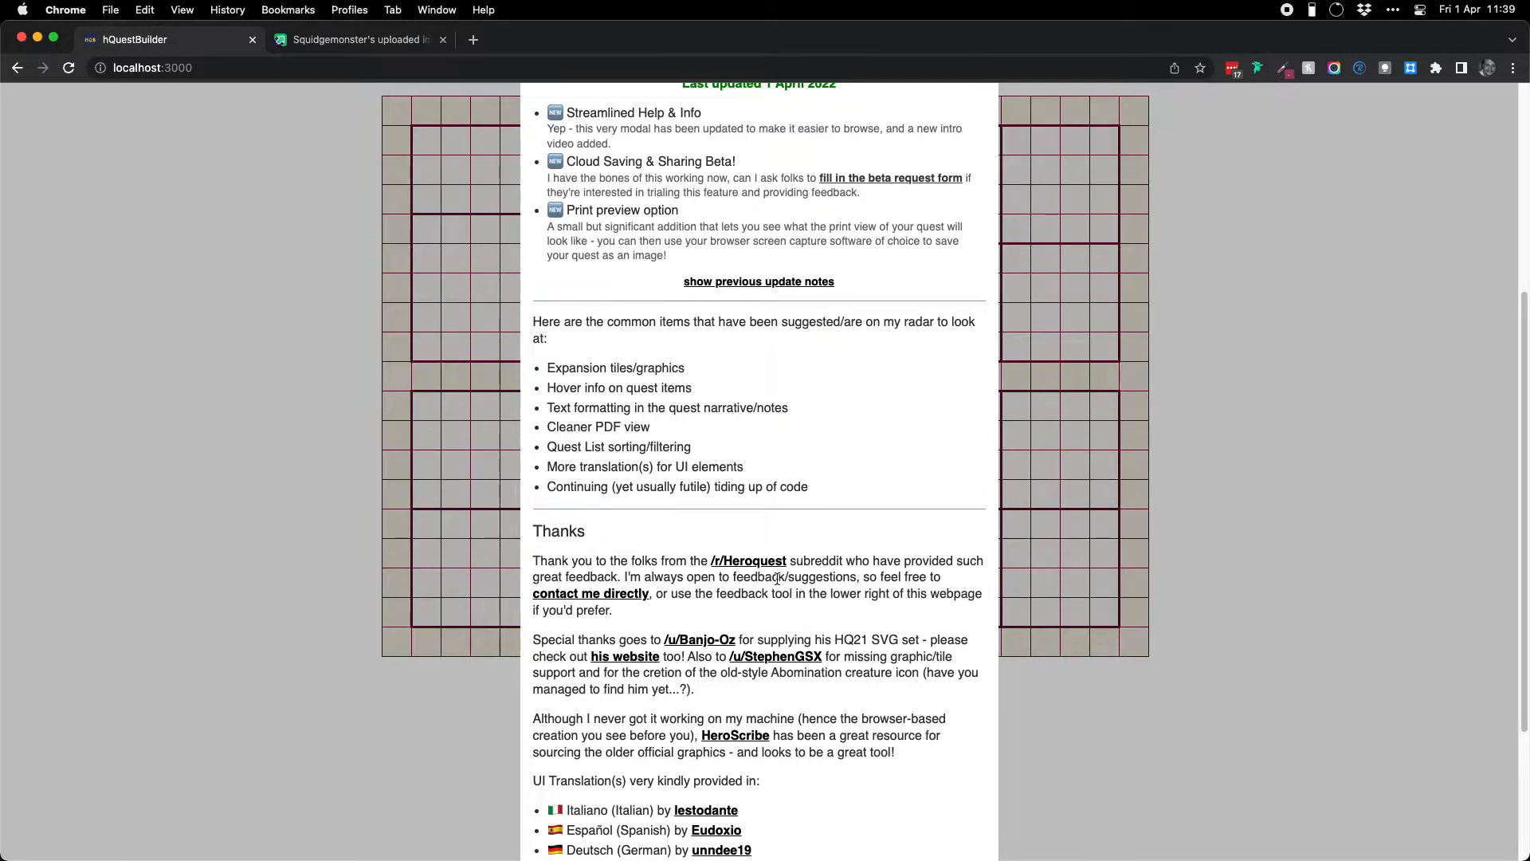
# Read the planned features, thanks and translation credits in Help & Info, and close it.
pyautogui.scroll(-2, 777, 580)
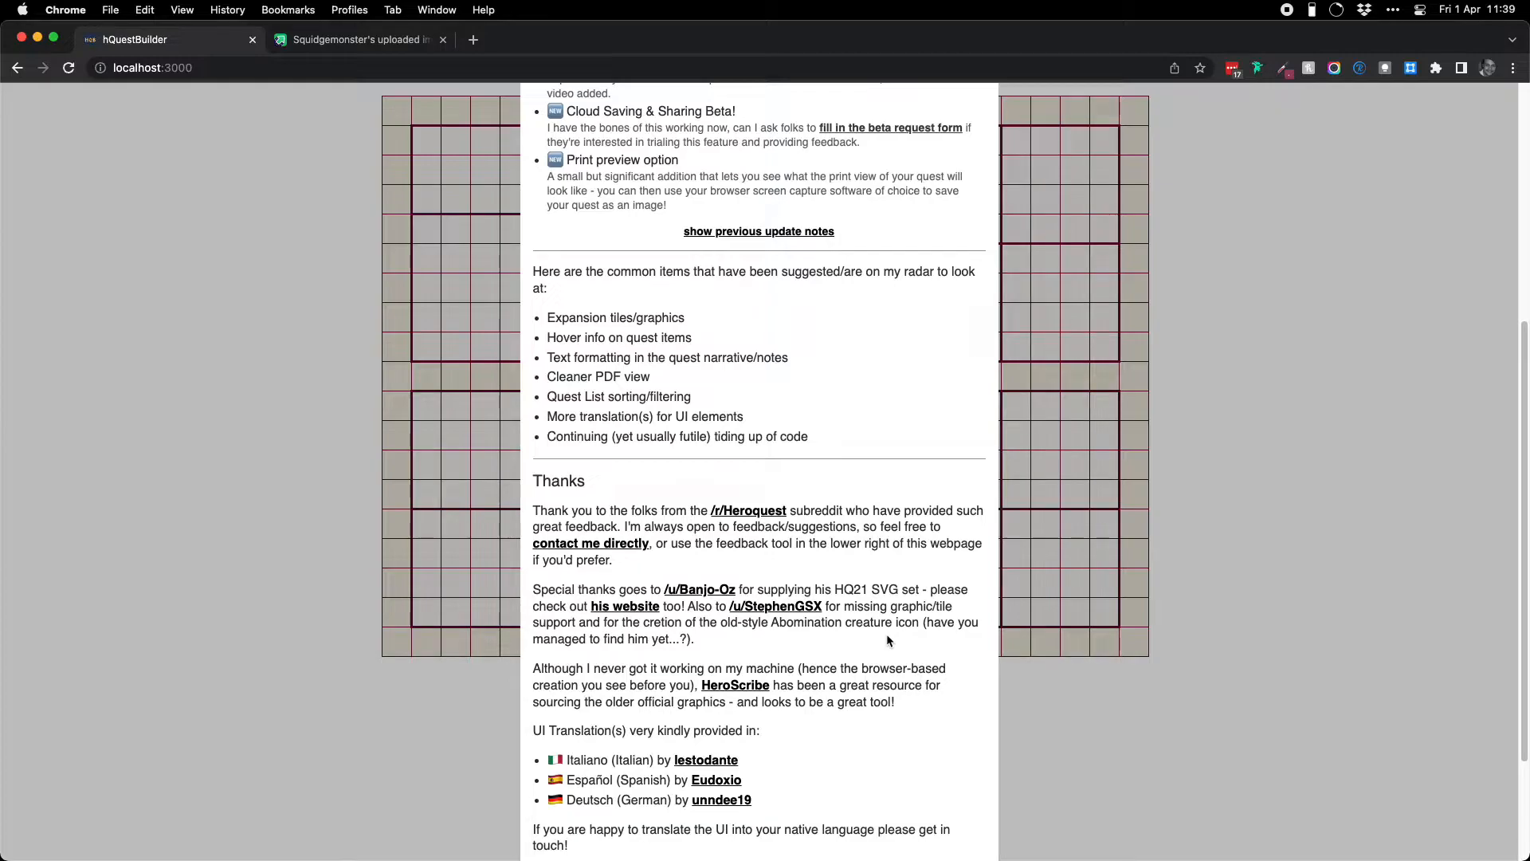
pyautogui.scroll(-2, 886, 634)
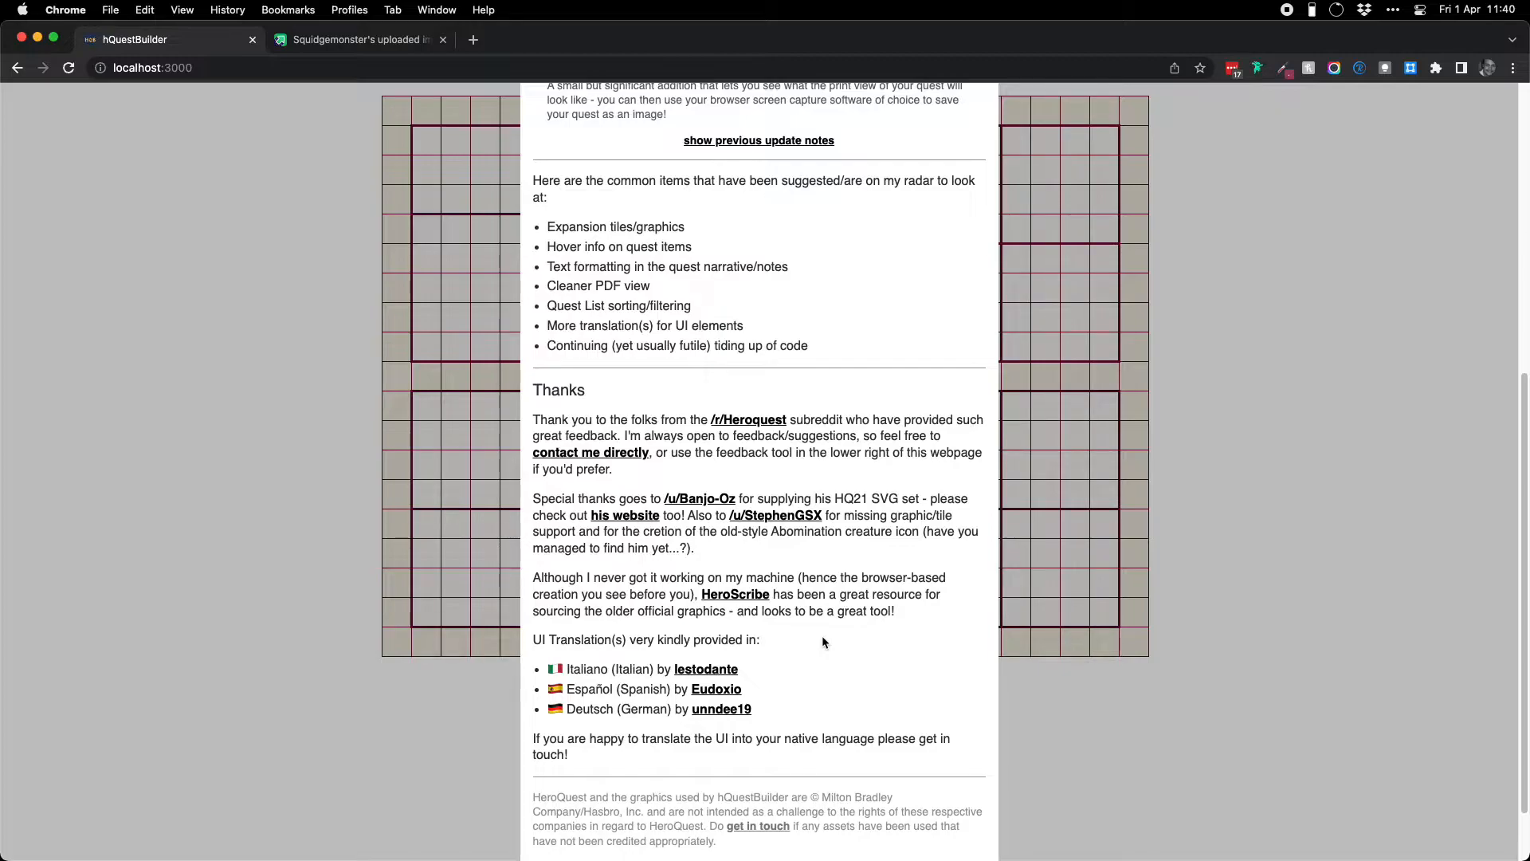
pyautogui.scroll(-2, 822, 642)
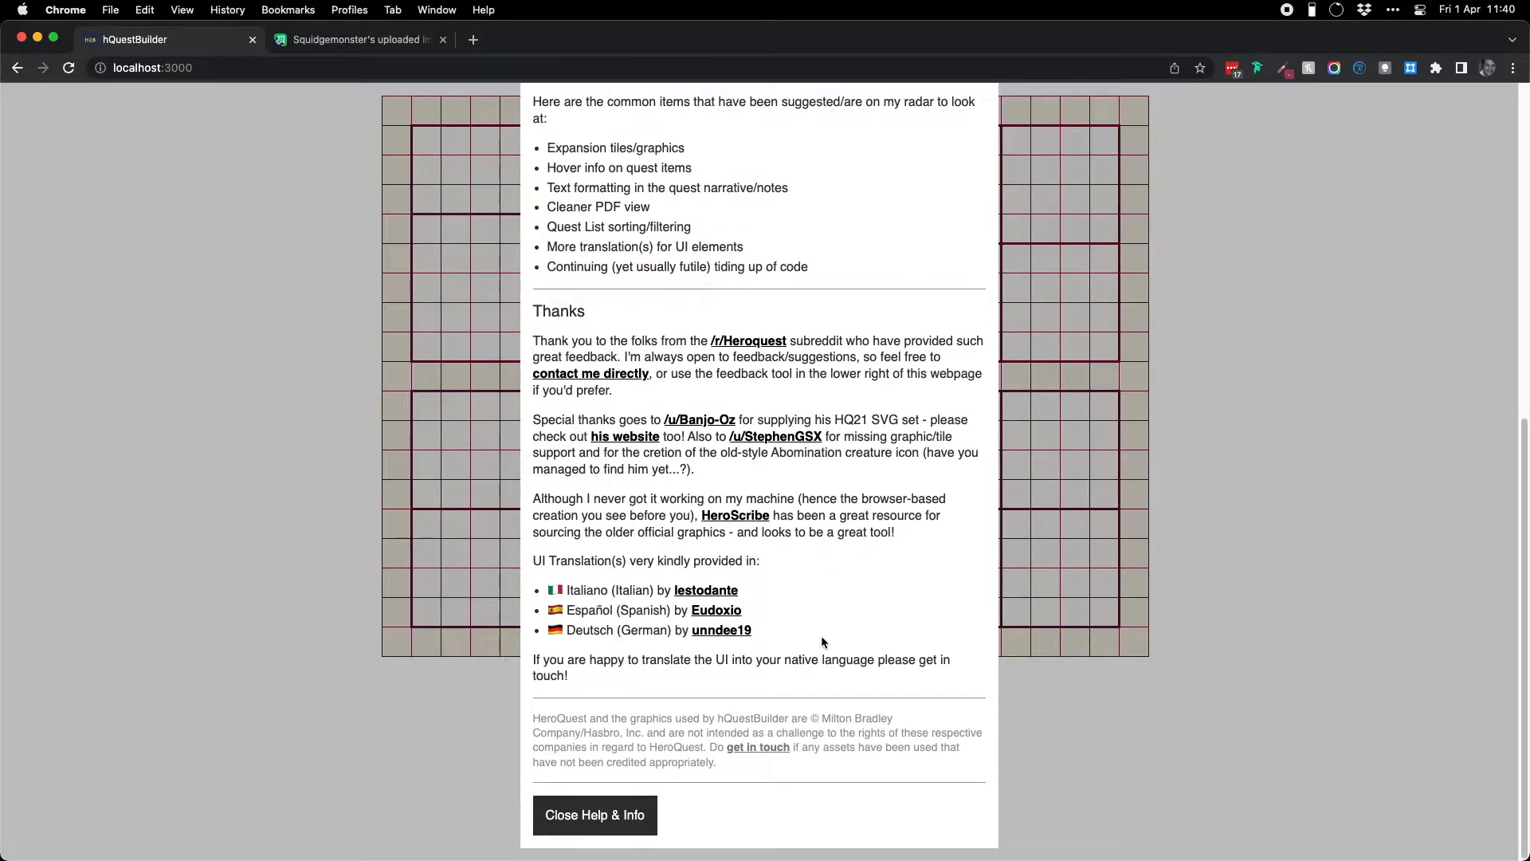
pyautogui.click(633, 816)
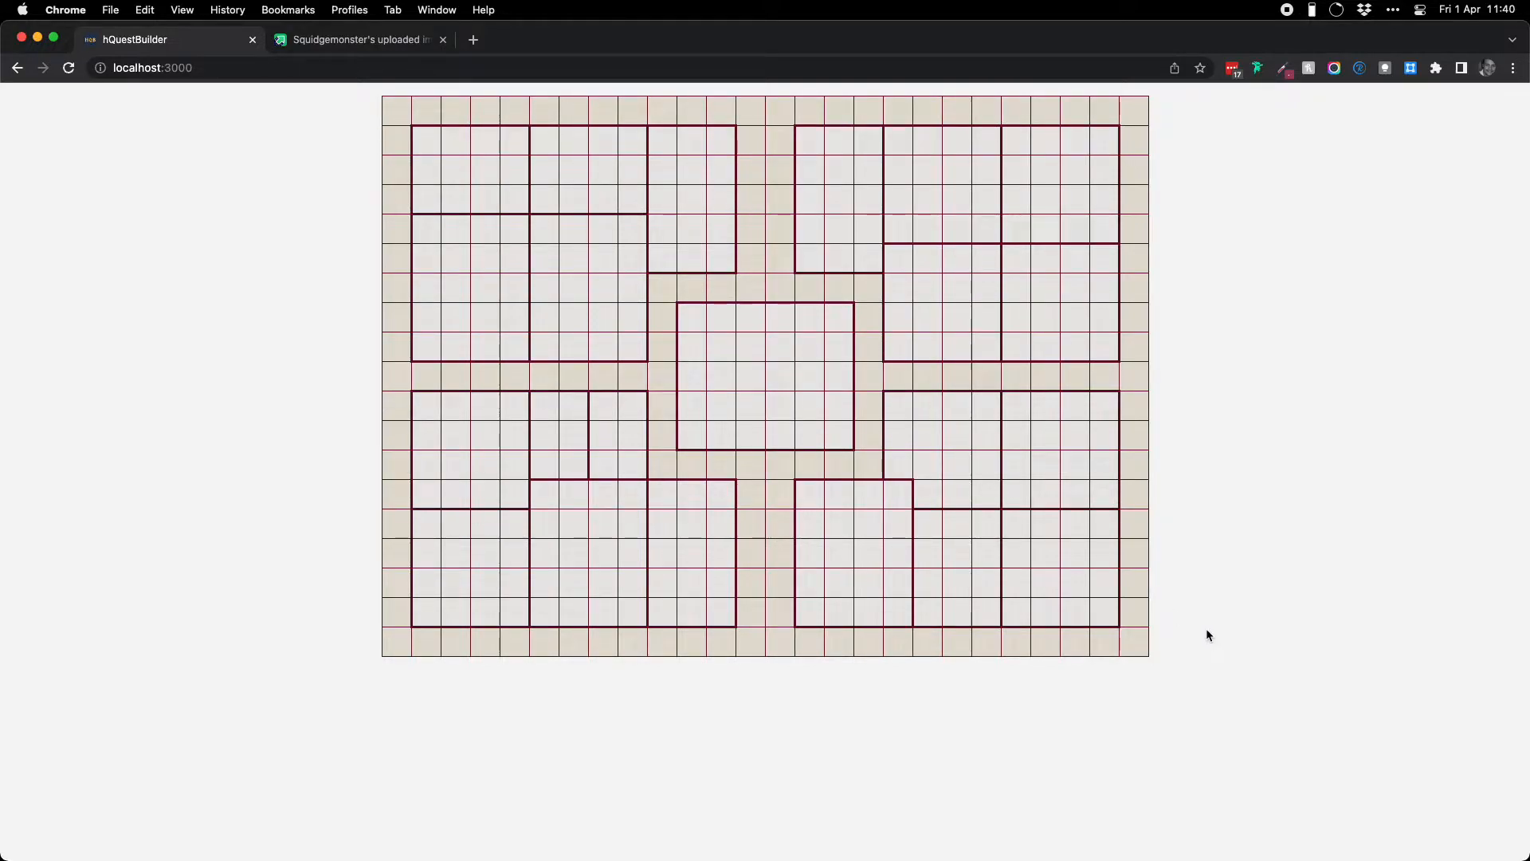
# Select a square in the central room and look through the available monster, furniture and annotation tiles.
pyautogui.click(782, 345)
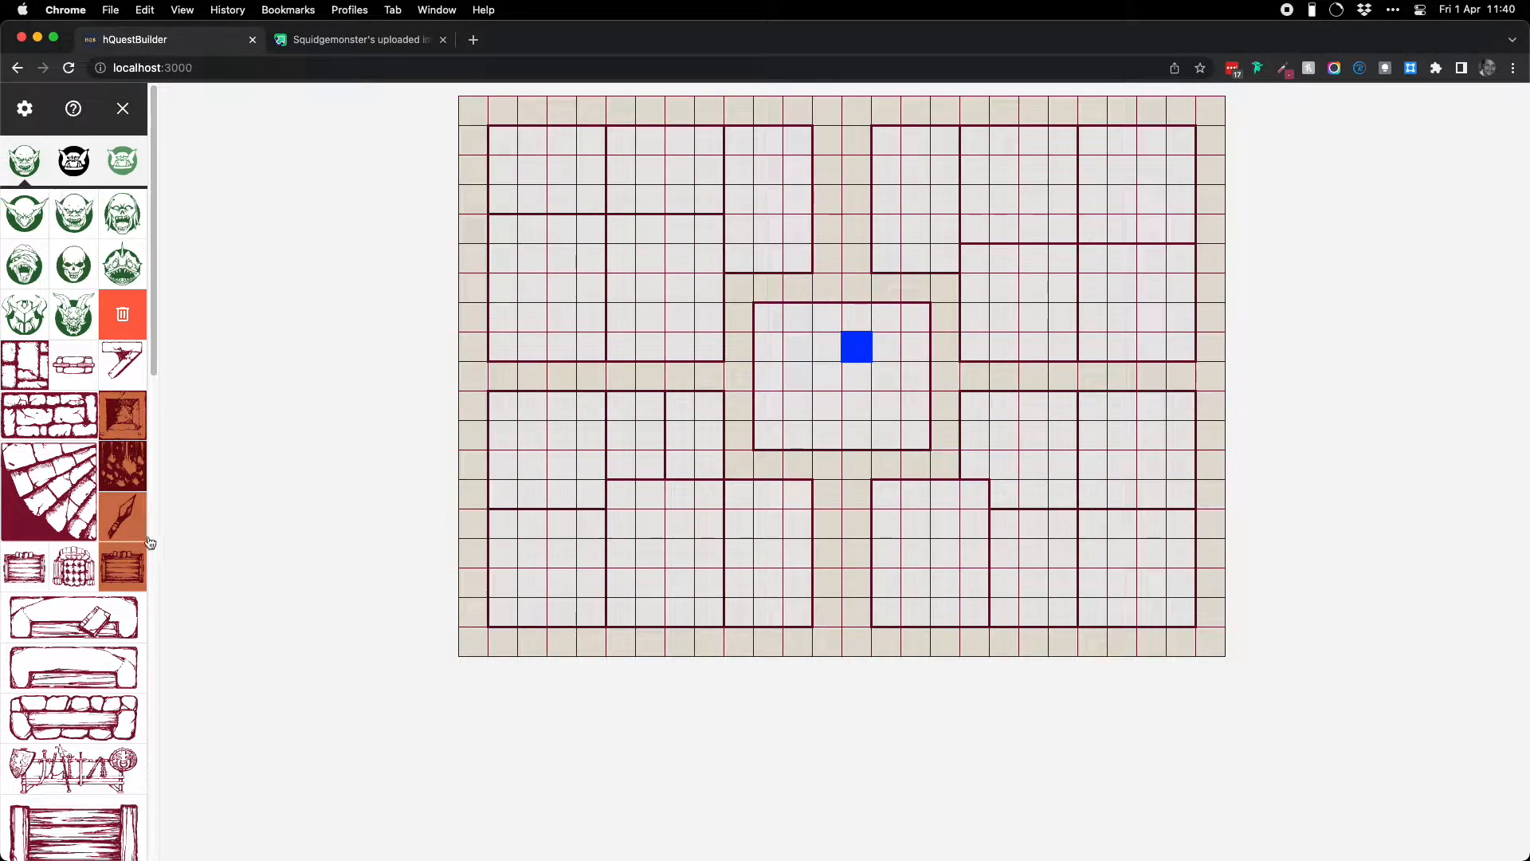
pyautogui.scroll(-15, 100, 456)
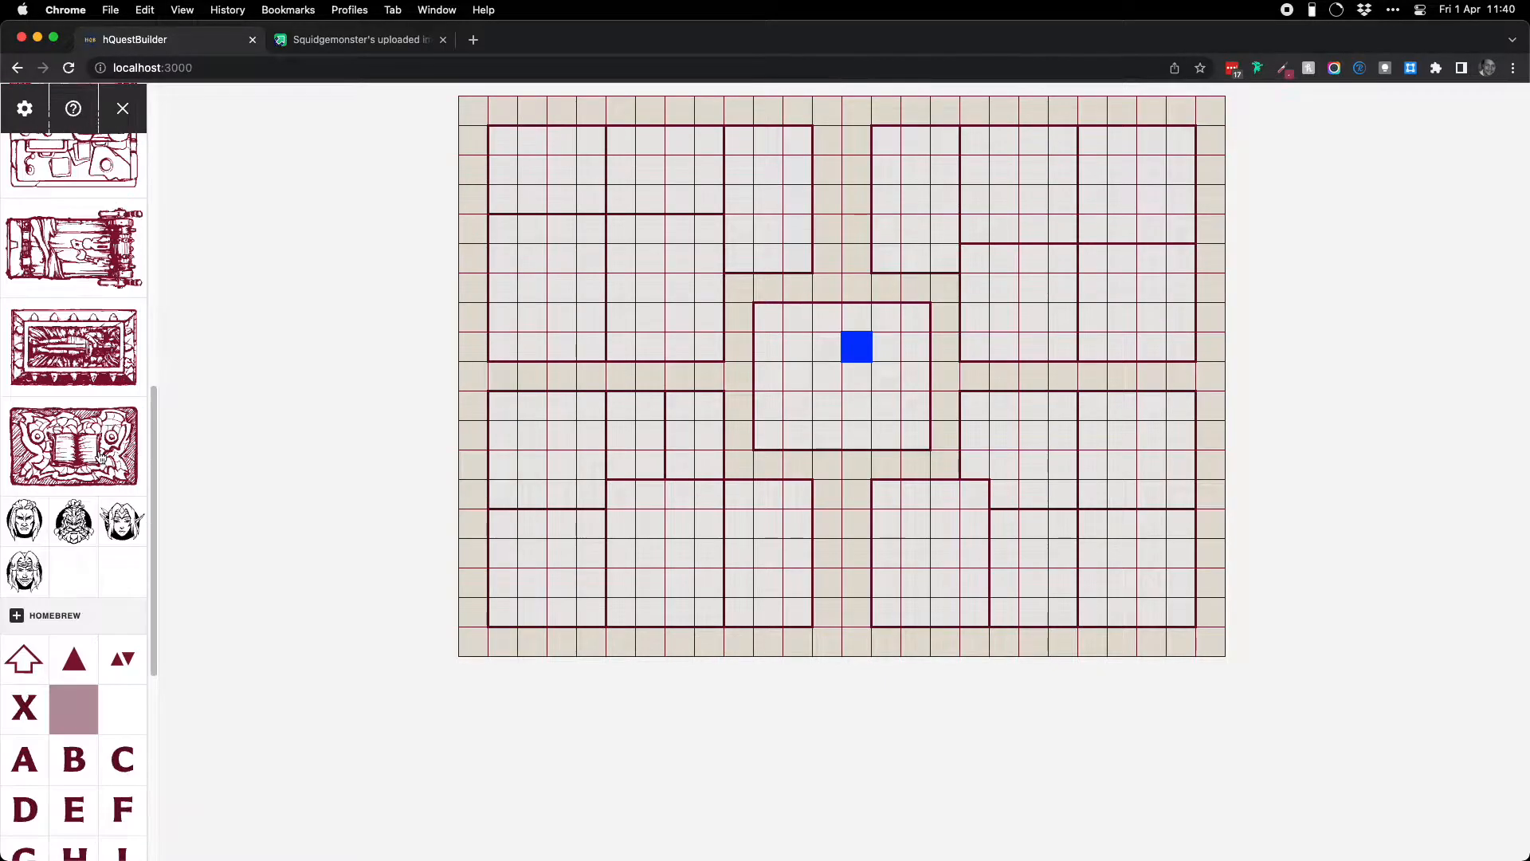
pyautogui.scroll(15, 100, 457)
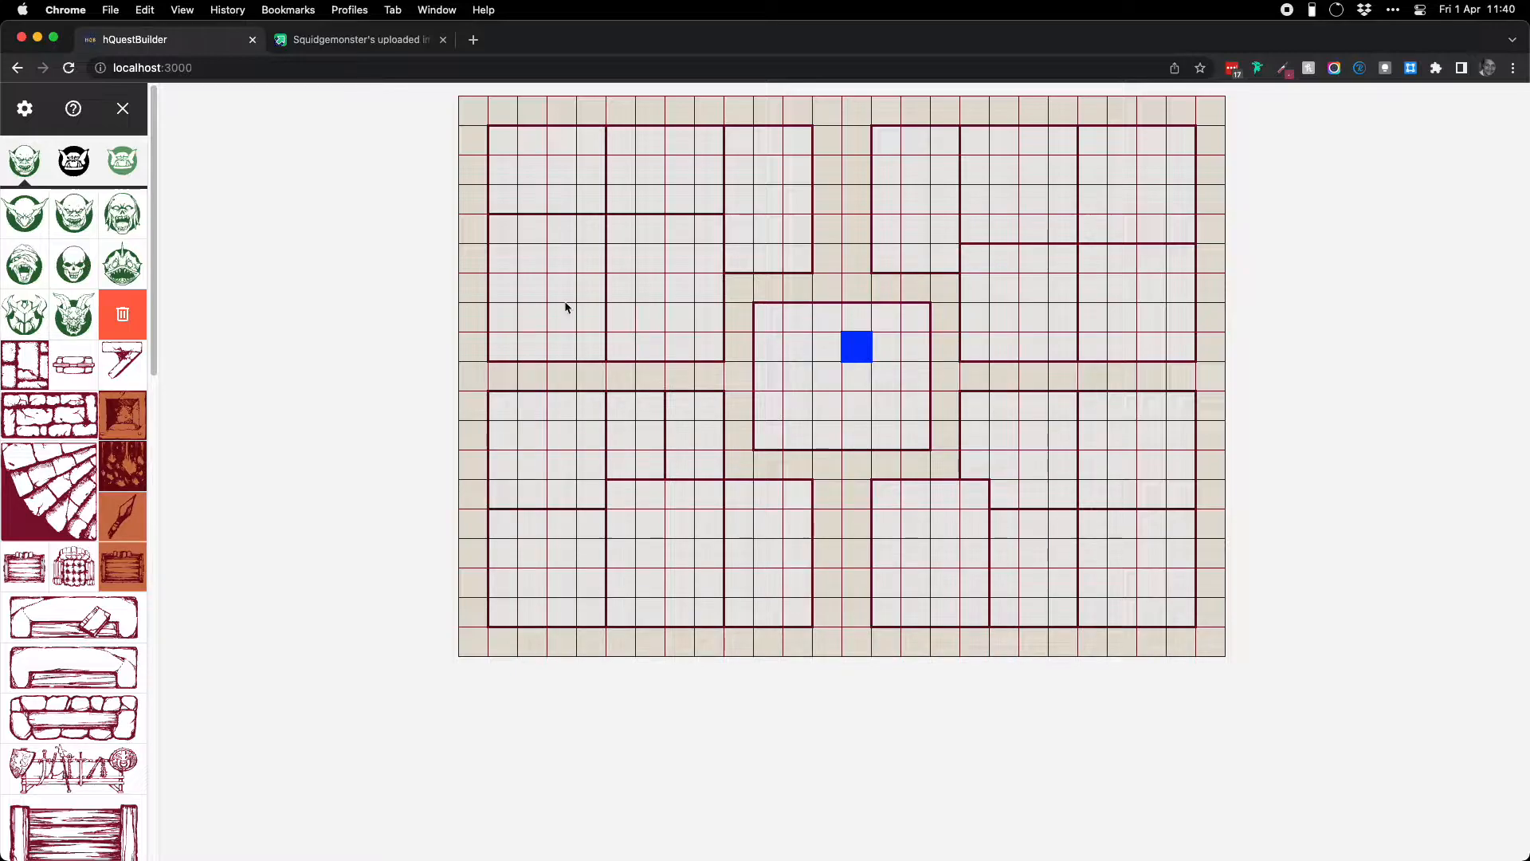
# Preview the black-and-white and the older coloured icon themes, and return to the first theme.
pyautogui.click(72, 163)
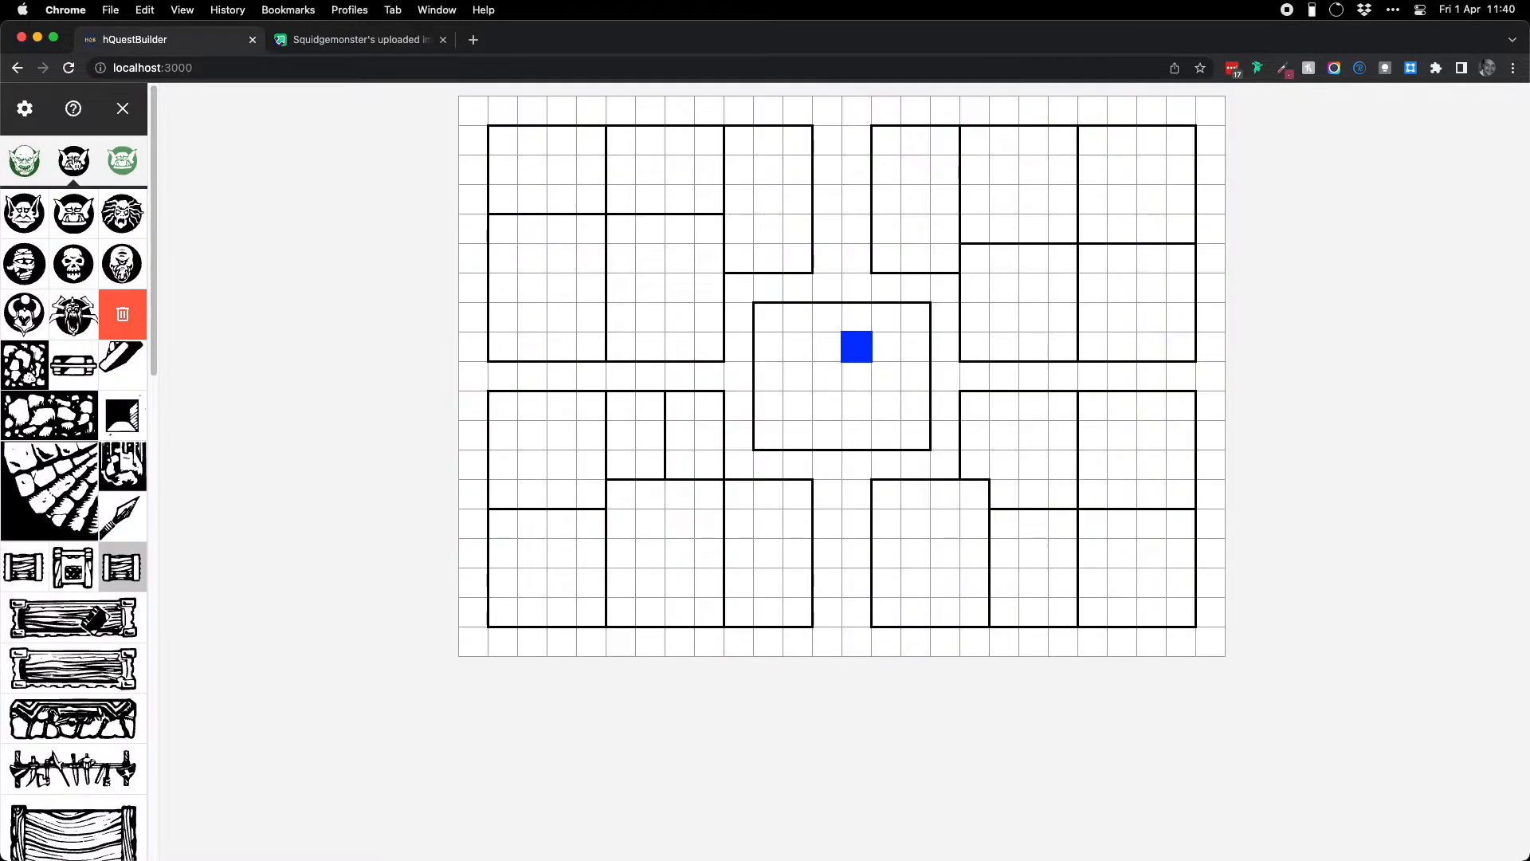
pyautogui.click(120, 177)
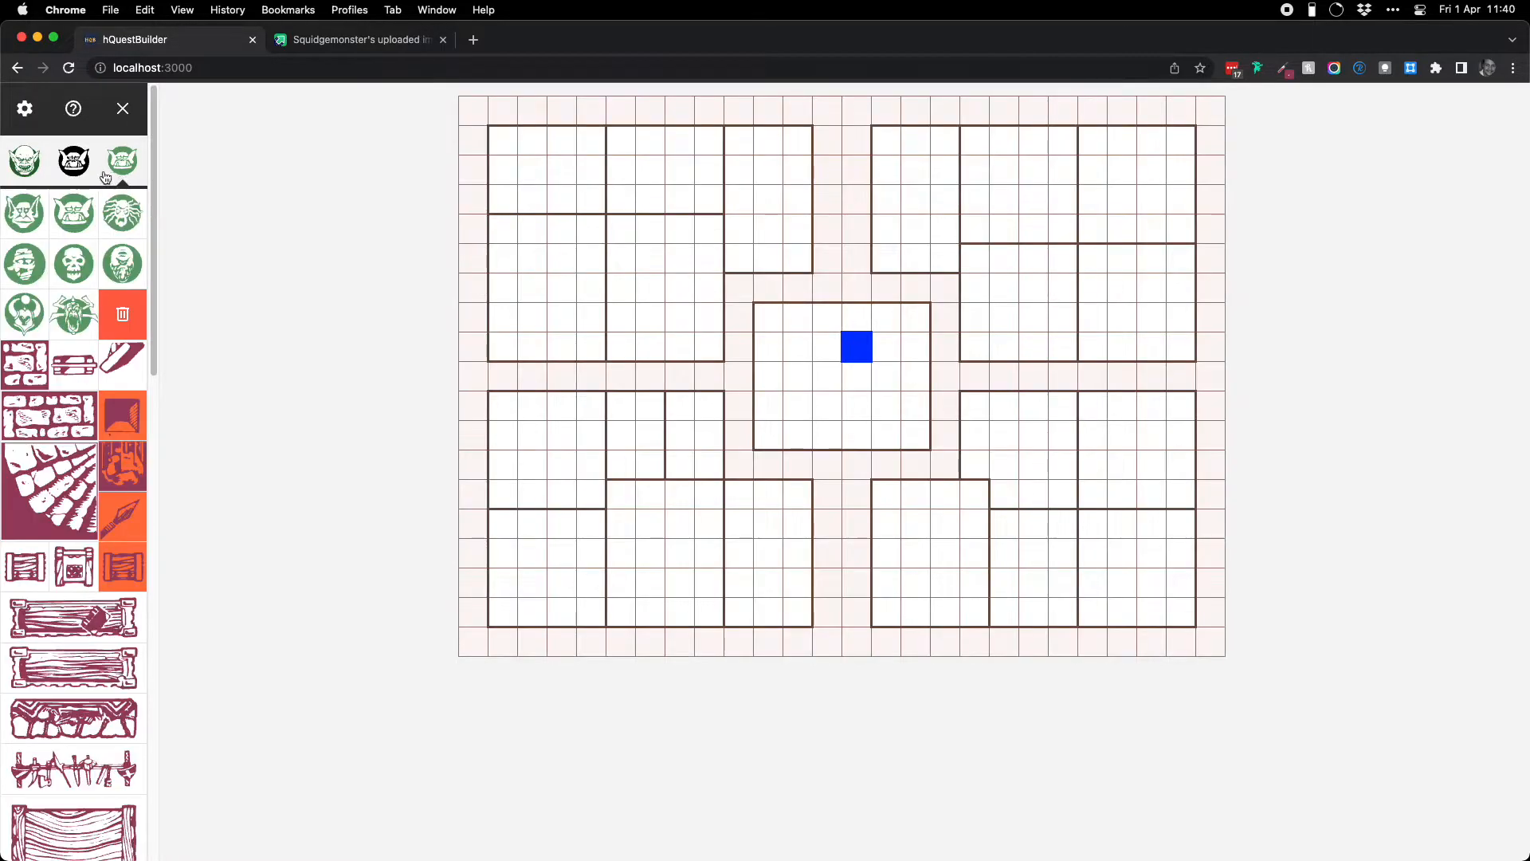
pyautogui.click(75, 171)
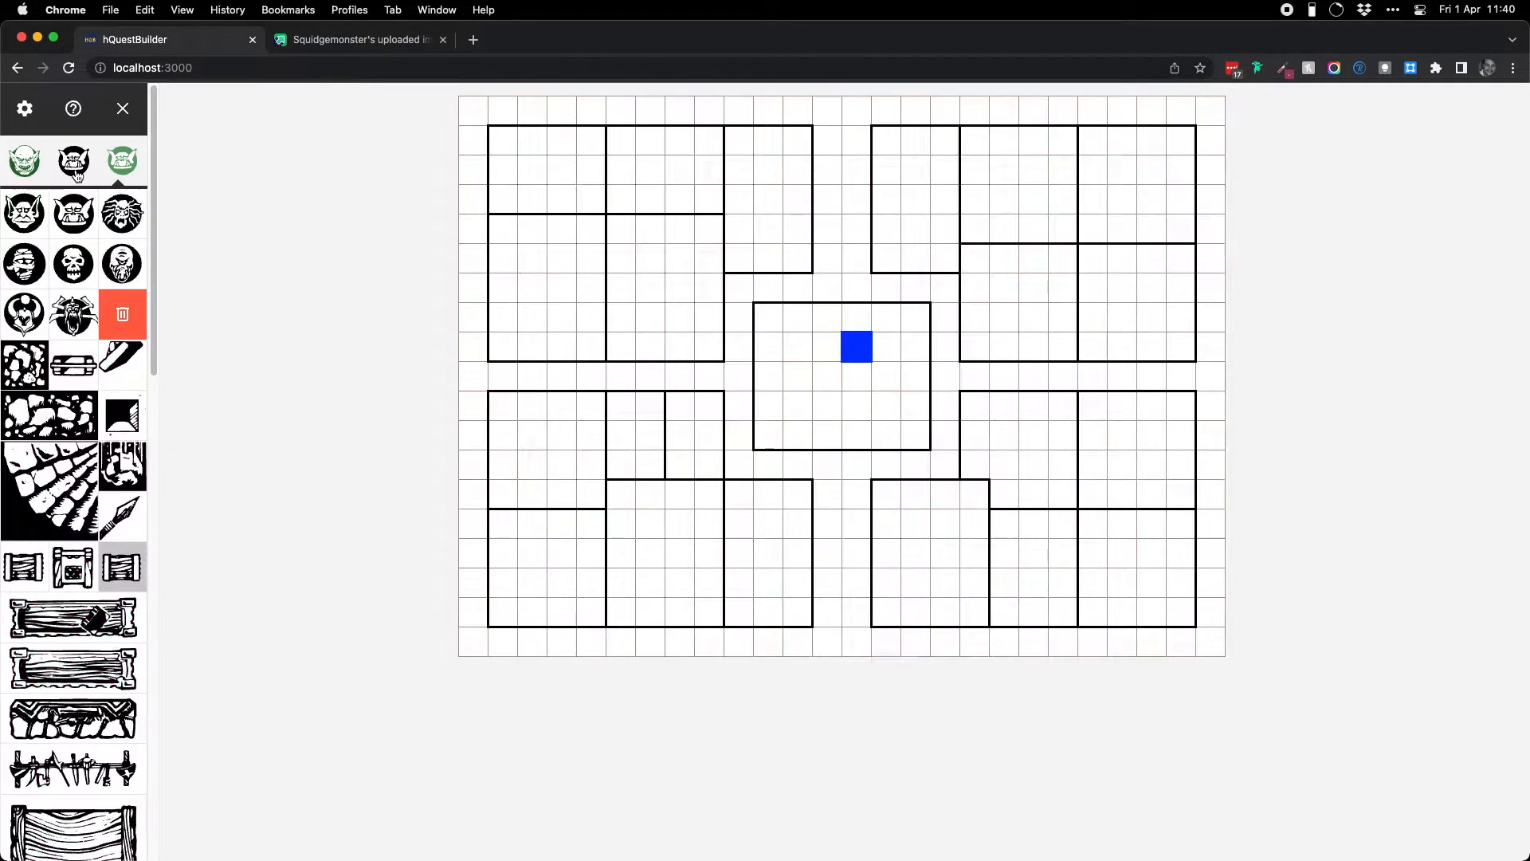
pyautogui.click(19, 171)
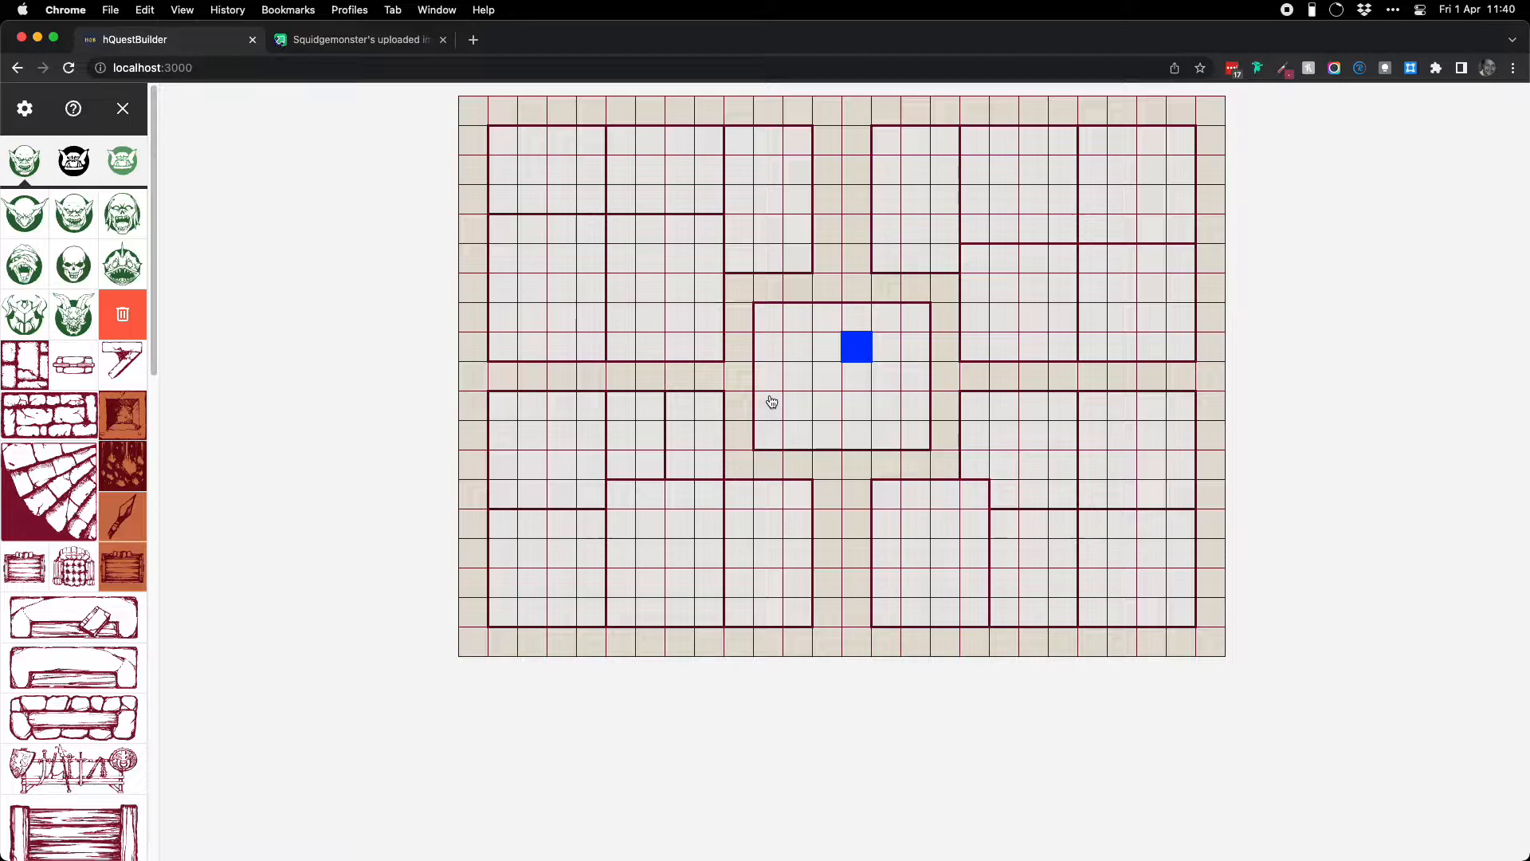
# Place a goblin in the upper-left block's lower-right room and a door on that room's bottom wall.
pyautogui.click(674, 293)
pyautogui.click(25, 217)
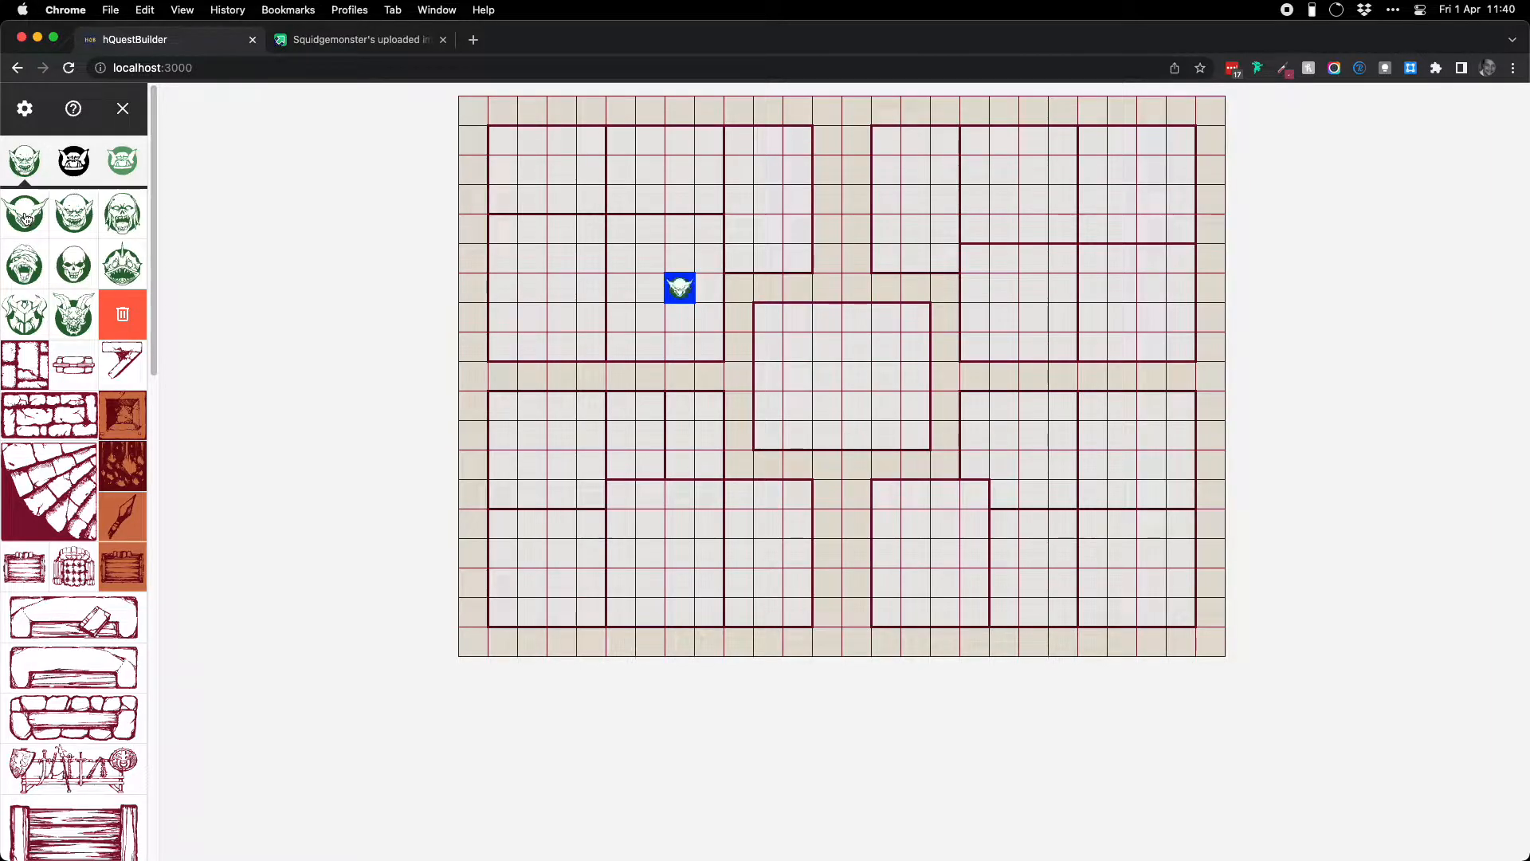
pyautogui.click(647, 377)
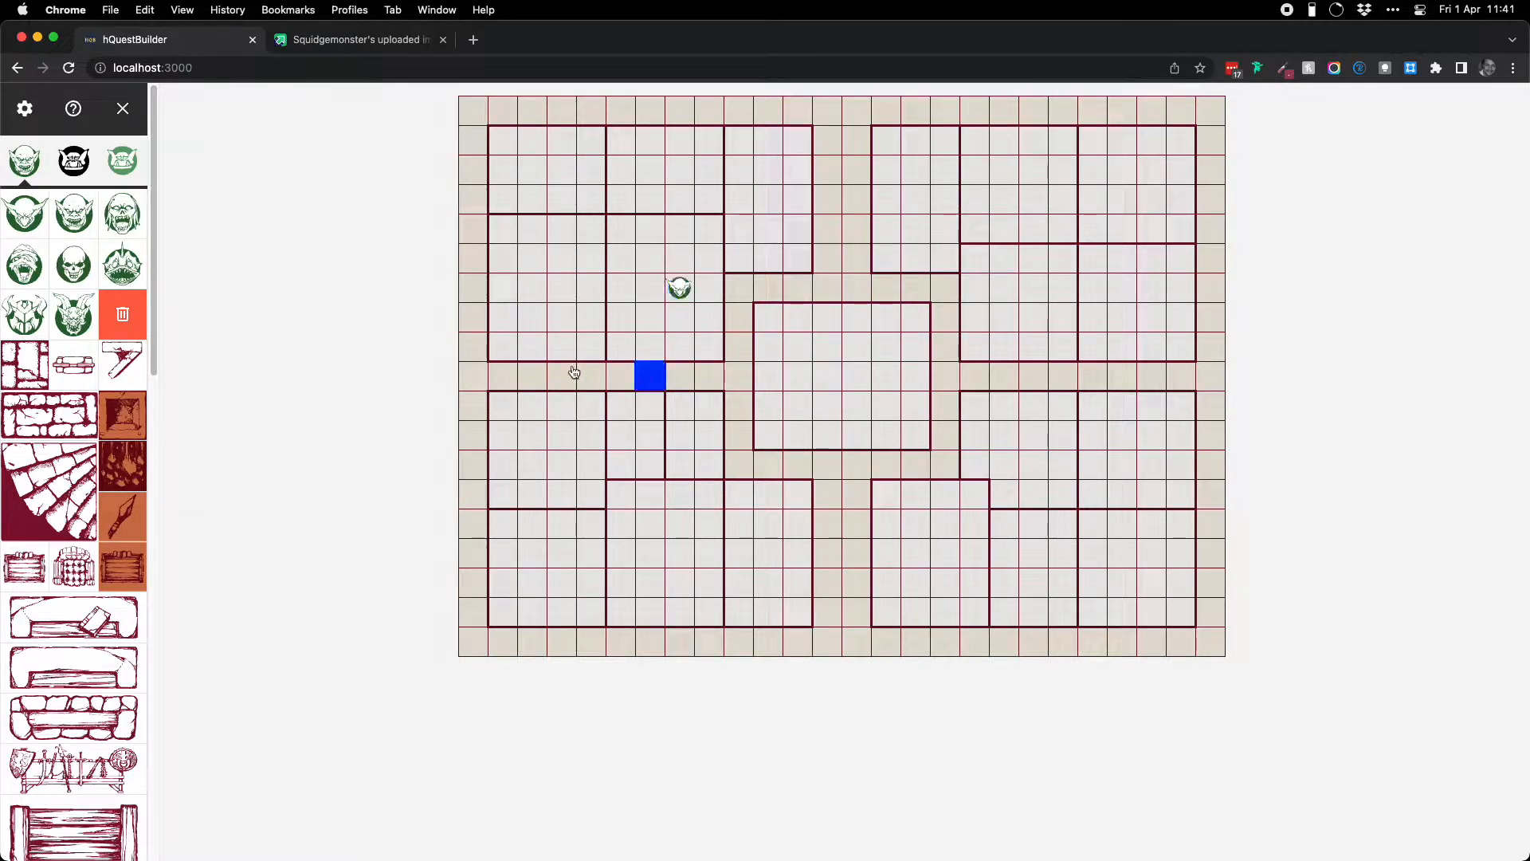
pyautogui.click(70, 368)
# Place a rotated secret door at the inner end of the left corridor and a single blocked square near its outer end.
pyautogui.click(708, 377)
pyautogui.click(121, 365)
pyautogui.click(120, 371)
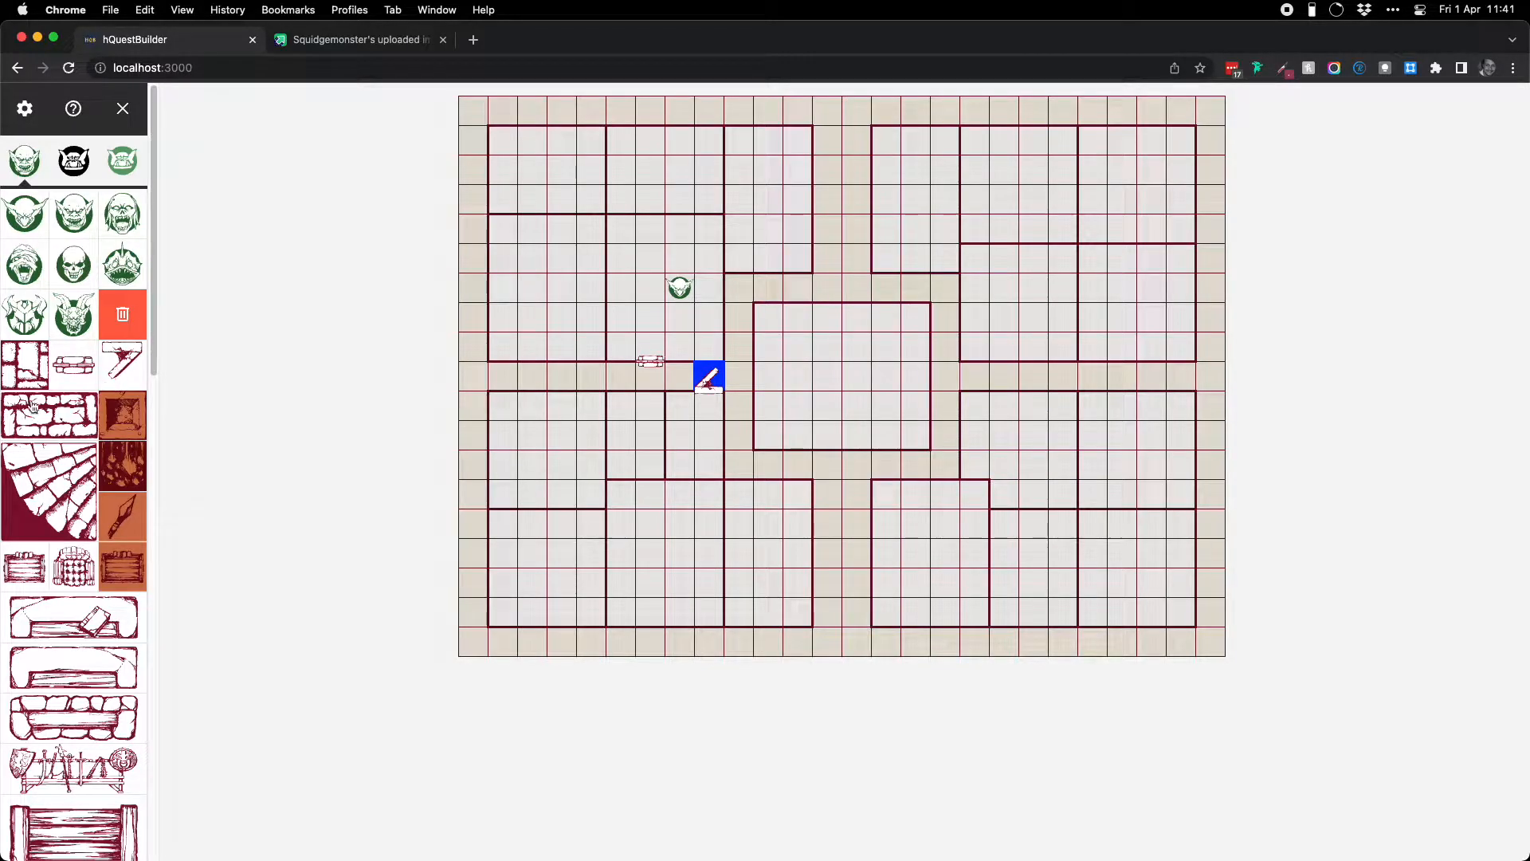
pyautogui.click(503, 375)
pyautogui.click(41, 371)
# Block the two-square-wide corridor below the central room with a horizontal double blocked square tile.
pyautogui.click(832, 497)
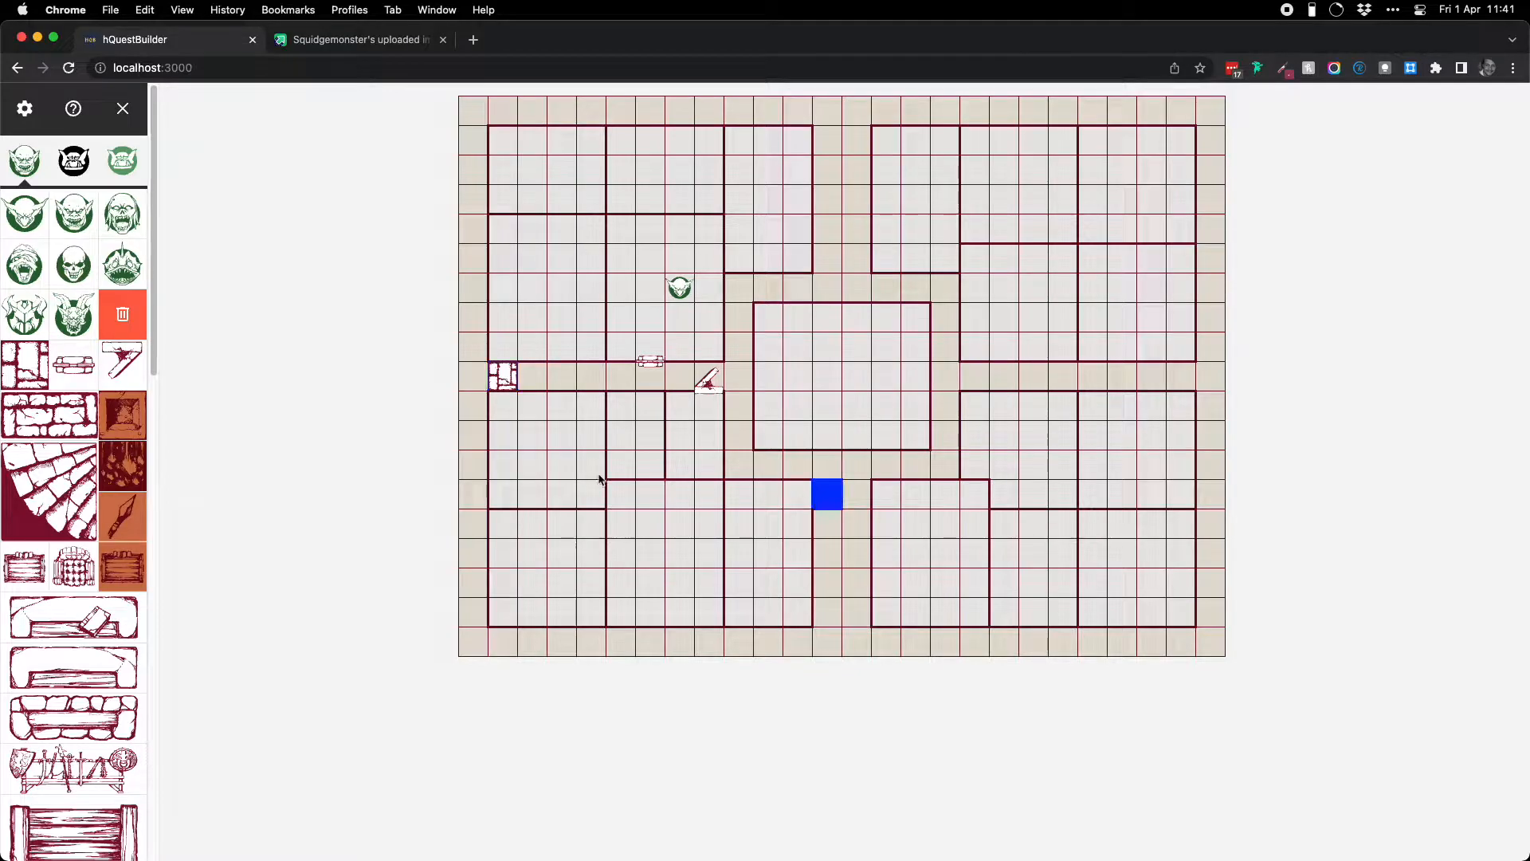
pyautogui.click(855, 498)
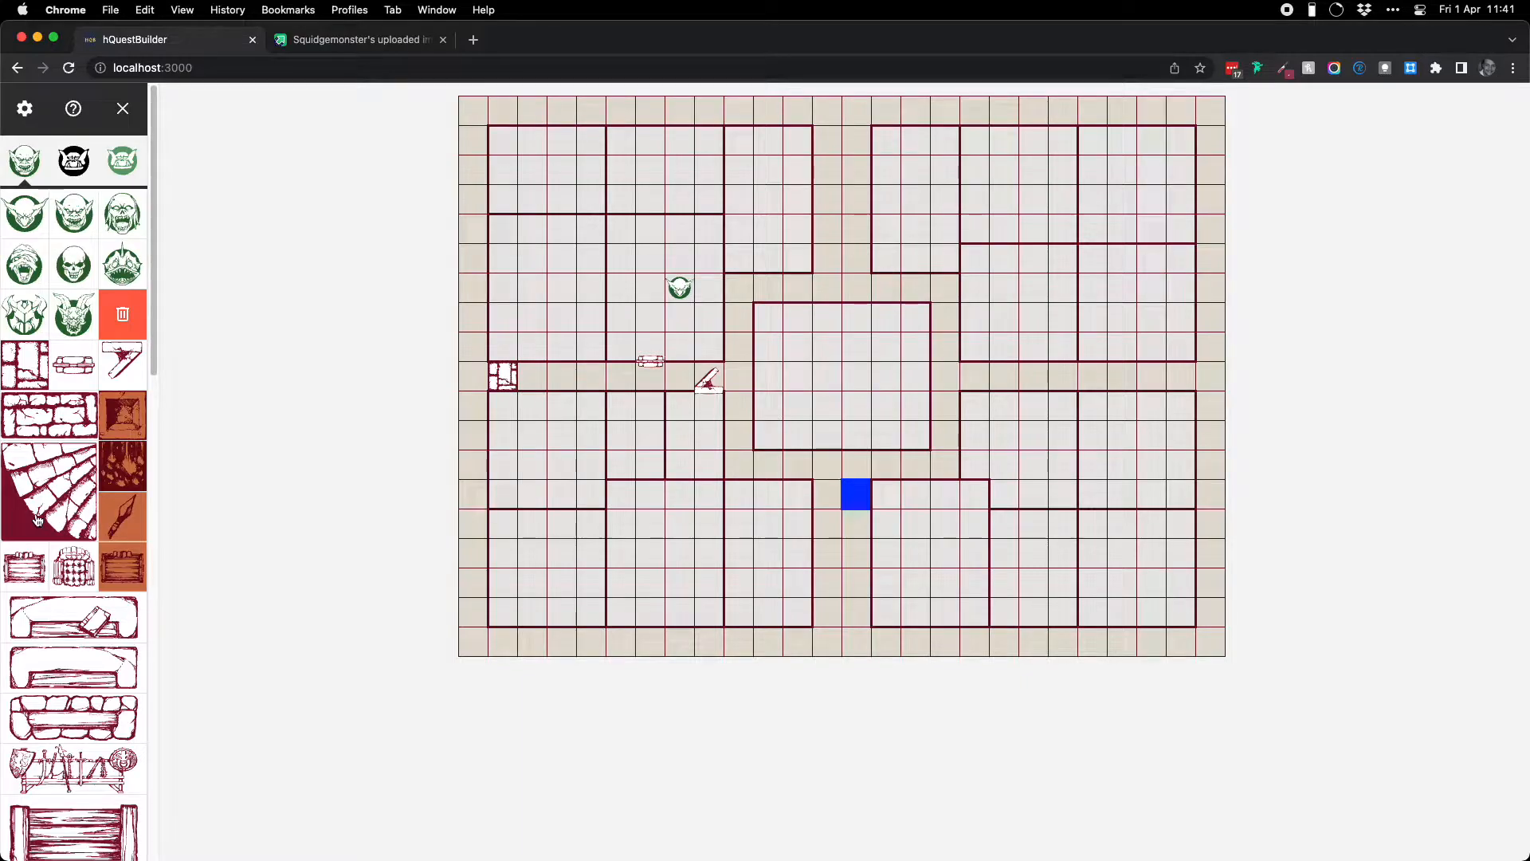
pyautogui.click(76, 421)
pyautogui.click(75, 421)
pyautogui.click(75, 421)
pyautogui.click(75, 421)
pyautogui.click(75, 421)
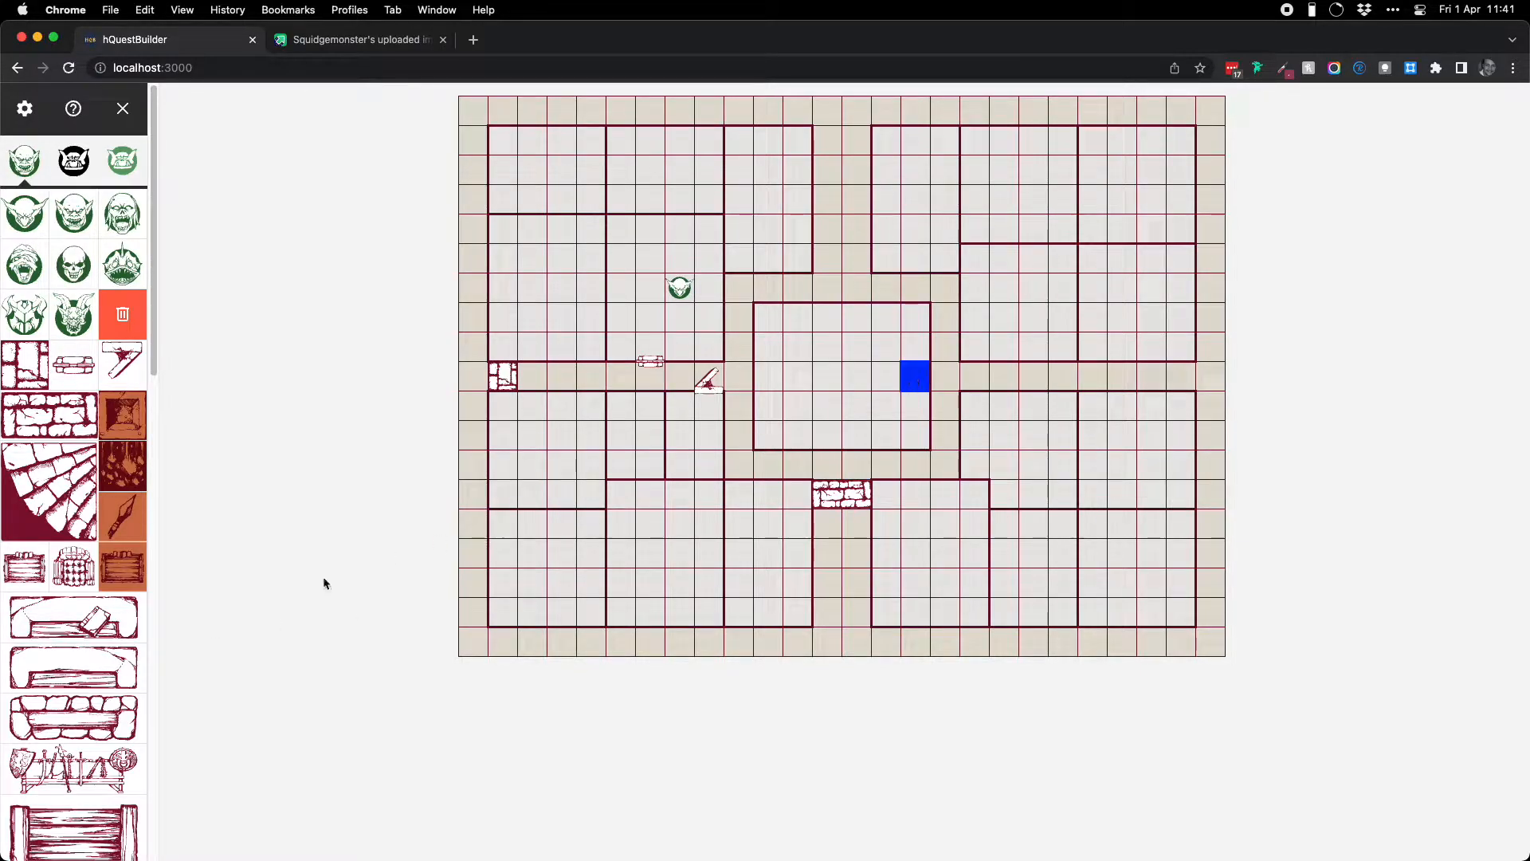
# Place a vertical bookcase along the central room's right wall and a vertical table in the large lower-left room.
pyautogui.click(80, 630)
pyautogui.click(81, 630)
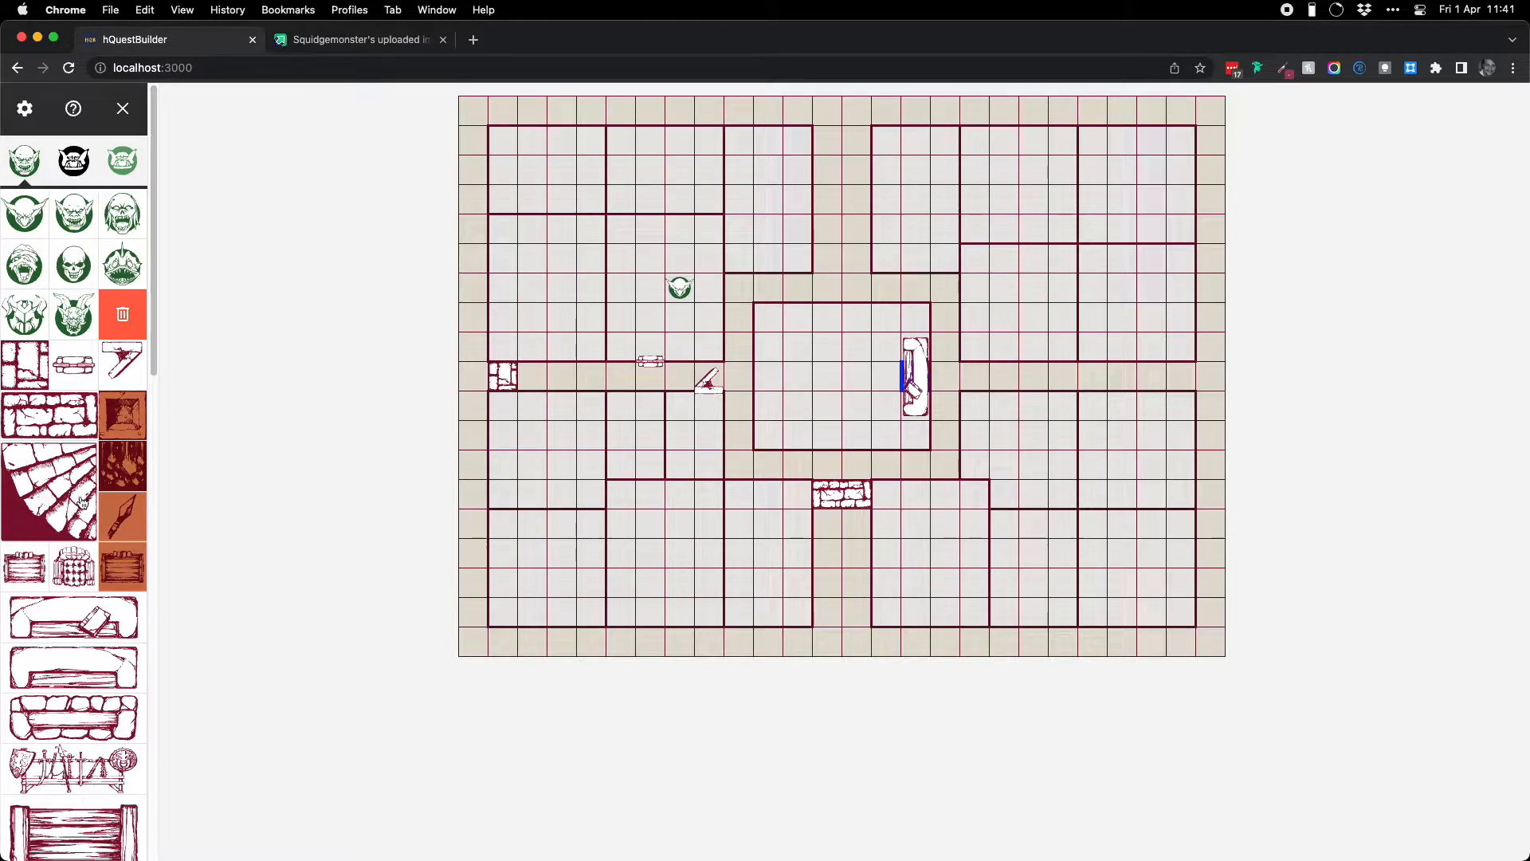
pyautogui.scroll(-2, 85, 609)
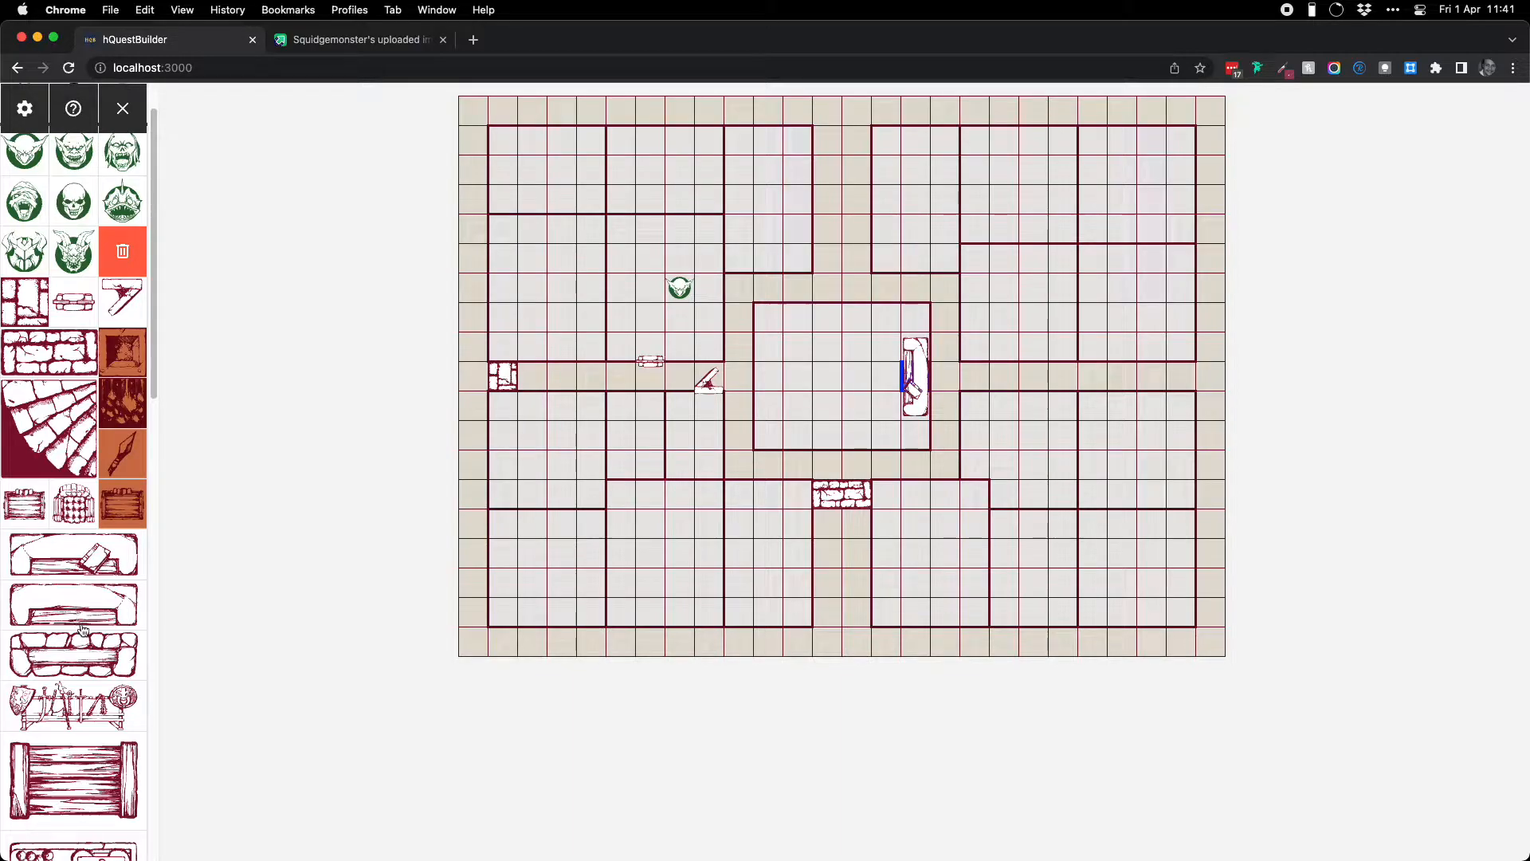
pyautogui.scroll(-4, 70, 617)
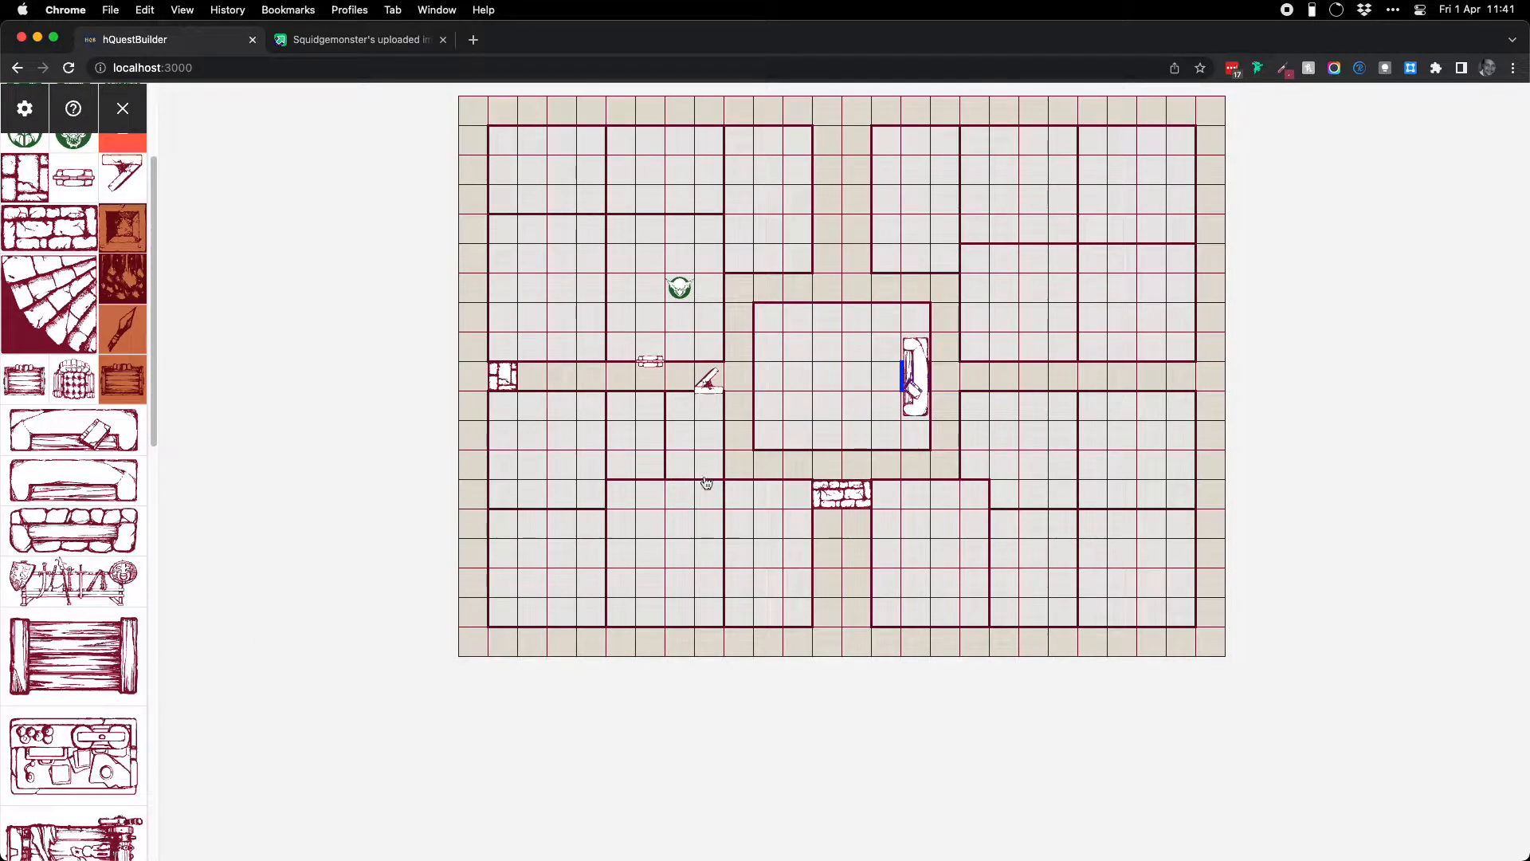
pyautogui.click(651, 559)
pyautogui.click(94, 647)
pyautogui.click(79, 659)
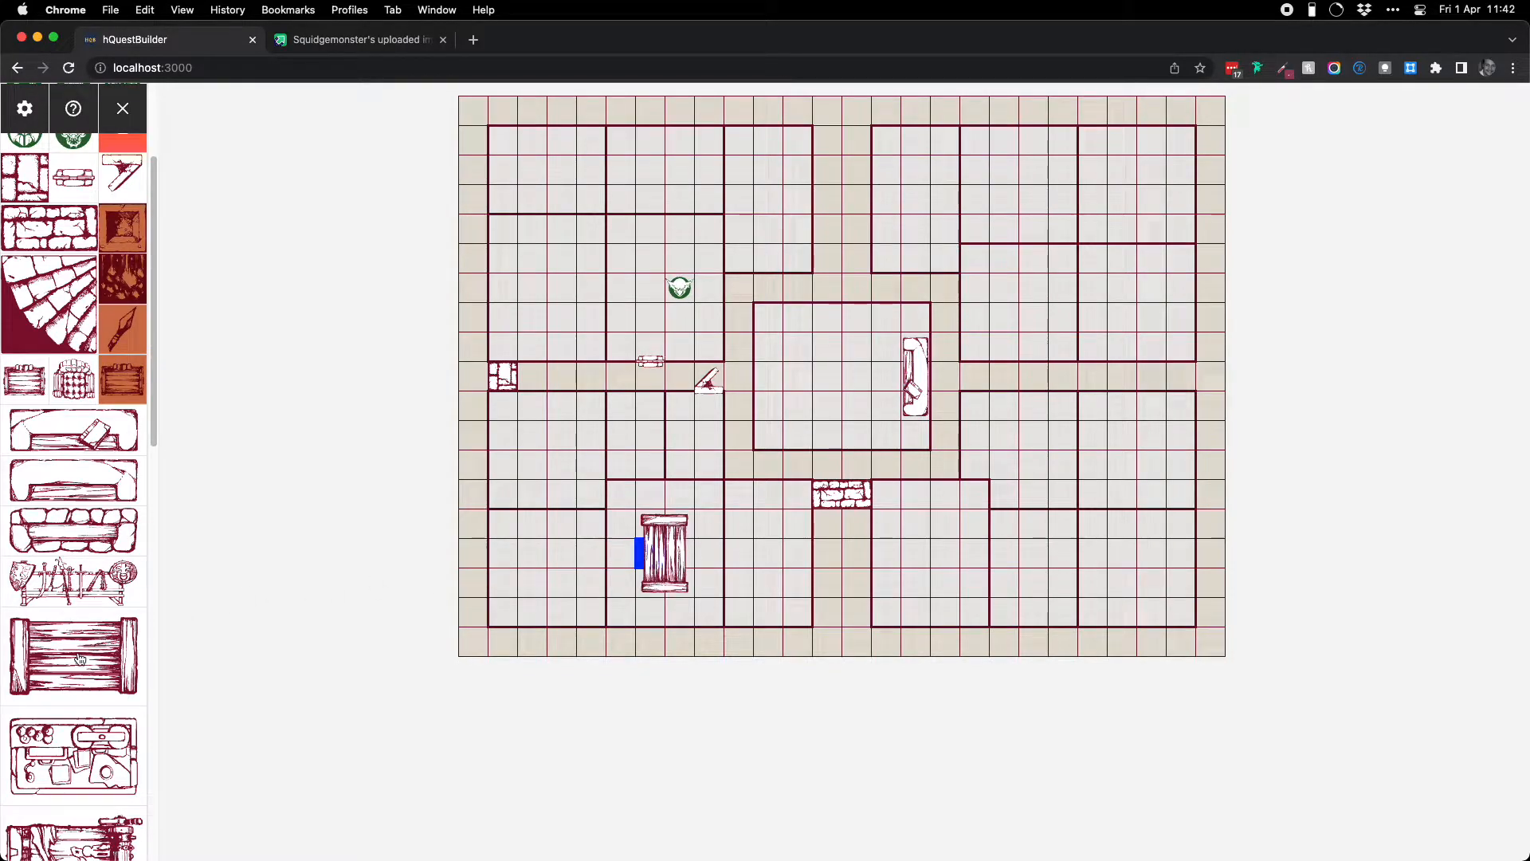
pyautogui.click(80, 658)
pyautogui.click(79, 658)
pyautogui.click(81, 658)
pyautogui.click(82, 657)
# Annotate the two small rooms below the left corridor with an X and a letter A.
pyautogui.scroll(-5, 82, 656)
pyautogui.scroll(-12, 82, 656)
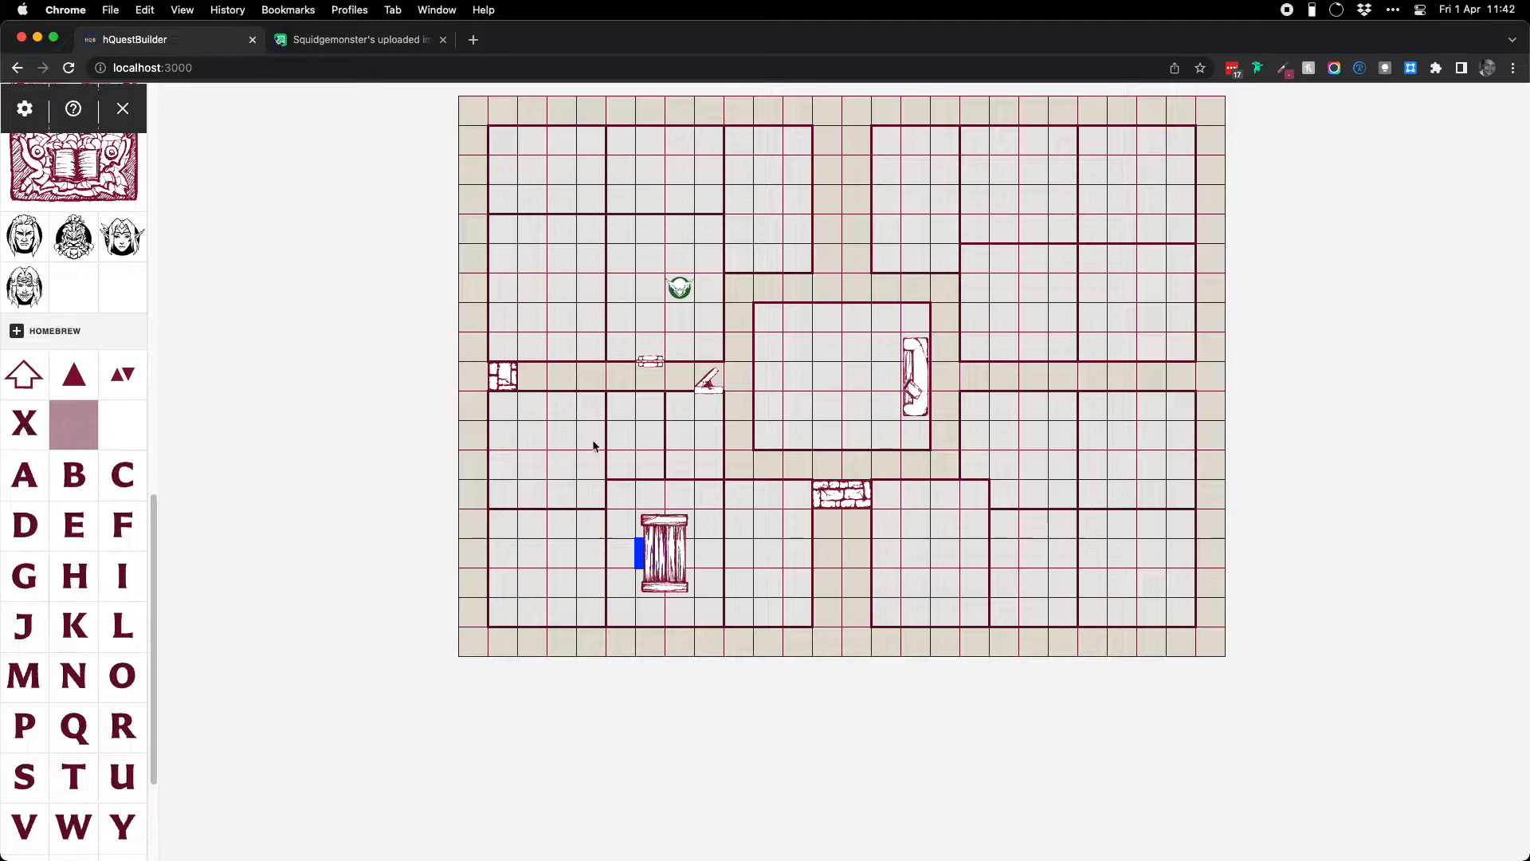
pyautogui.click(621, 435)
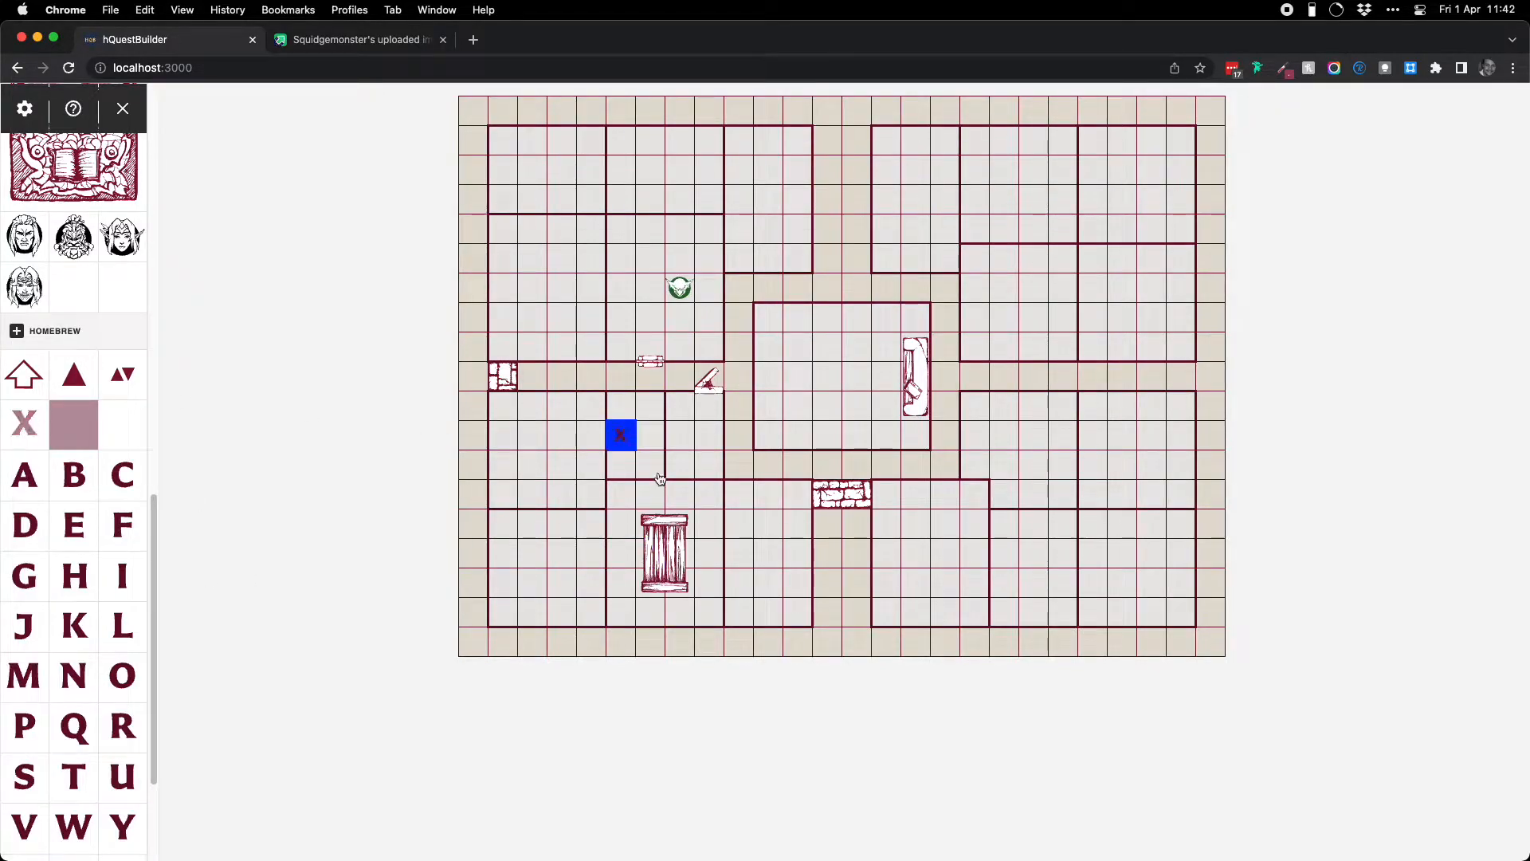
pyautogui.click(686, 442)
pyautogui.click(24, 474)
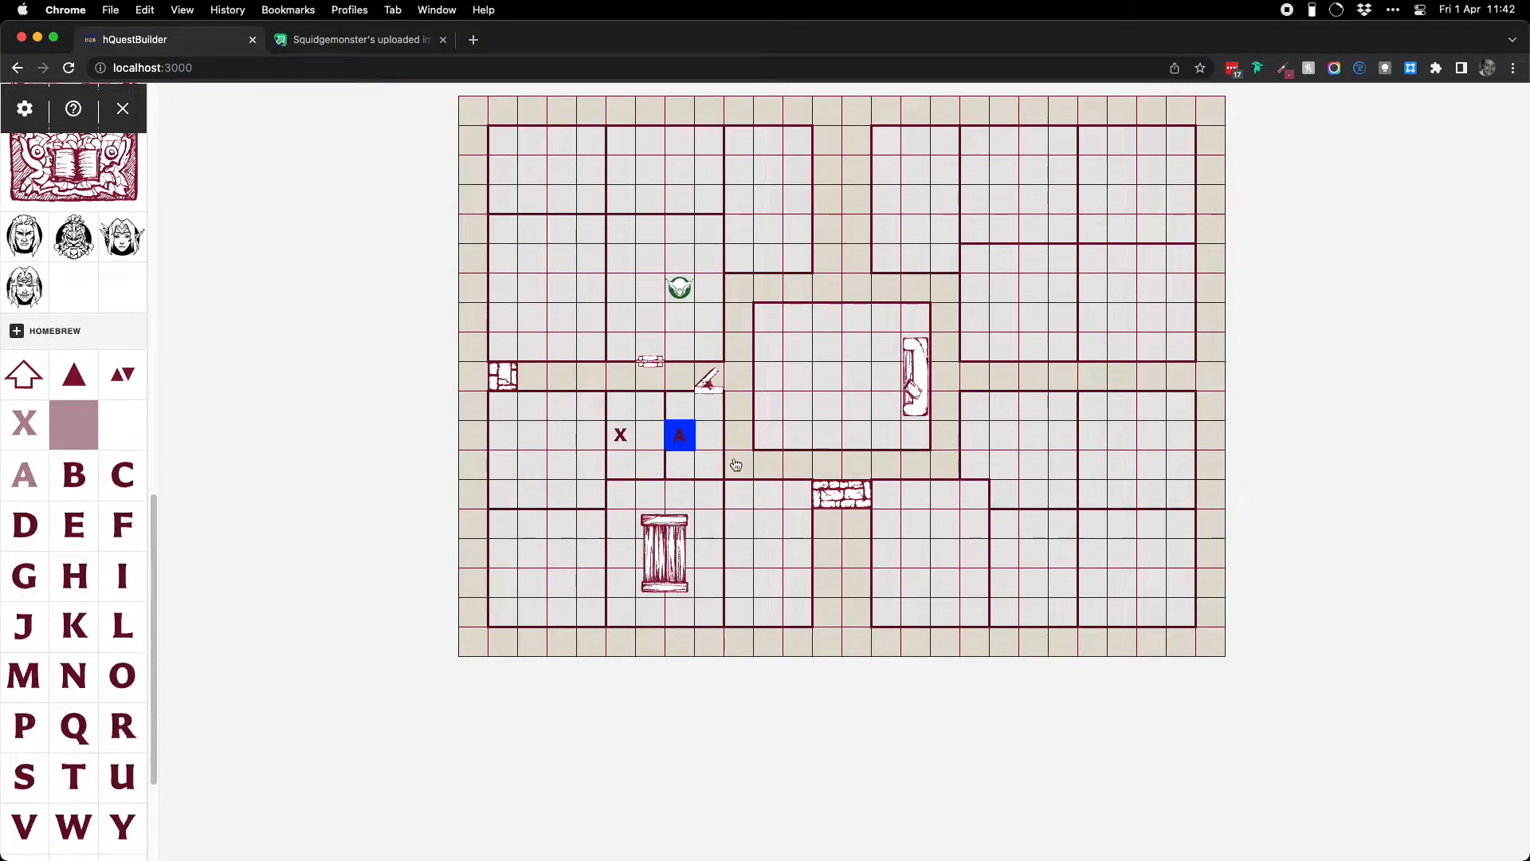
# Add the red skull as a homebrew graphic in the first homebrew slot, using the example Imgur direct link from the prompt.
pyautogui.click(737, 465)
pyautogui.scroll(-3, 67, 556)
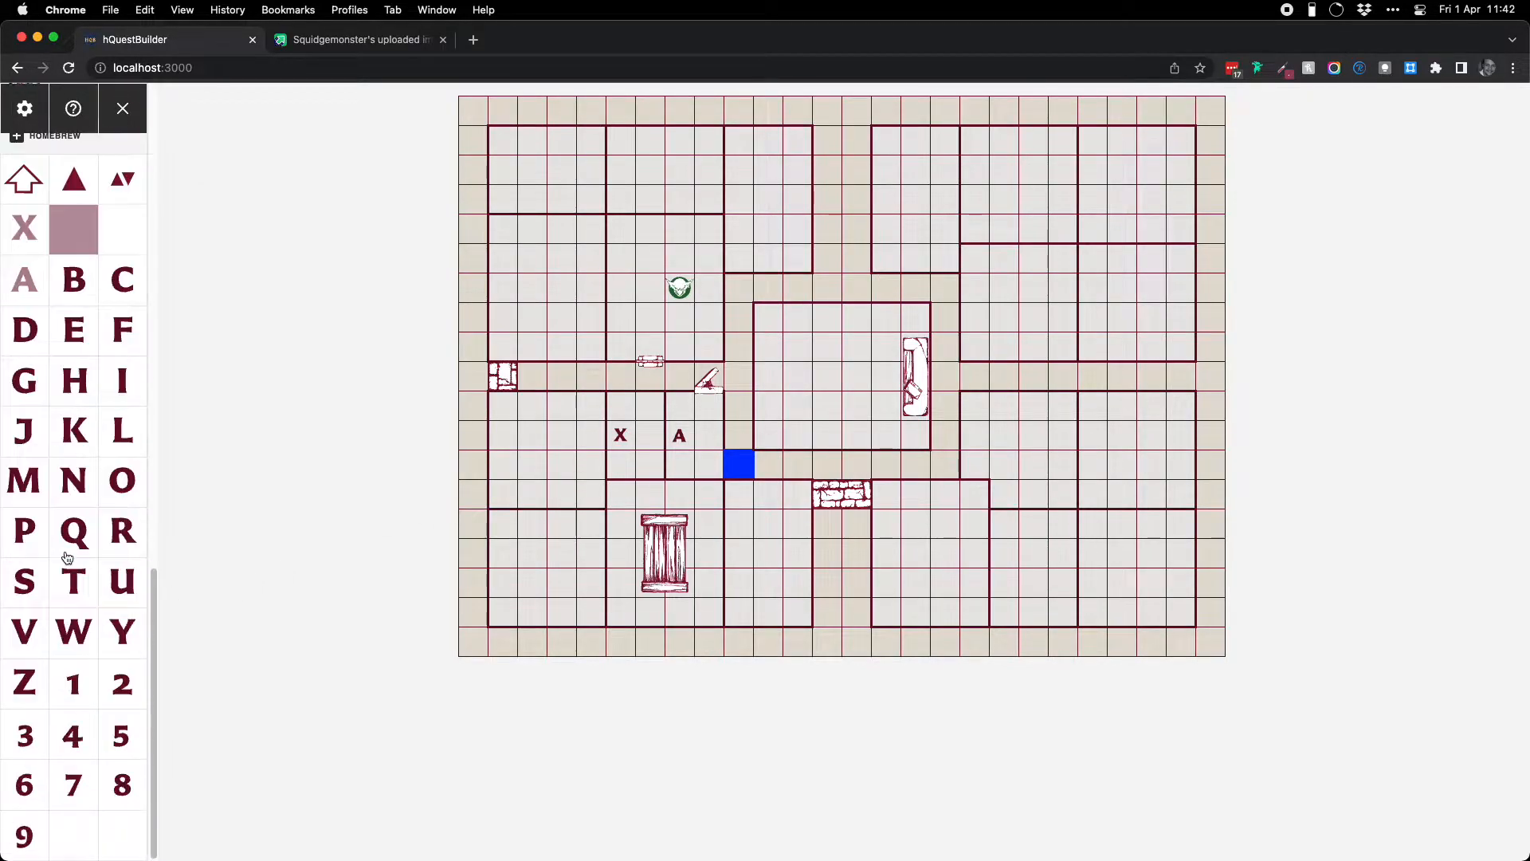
pyautogui.scroll(3, 67, 556)
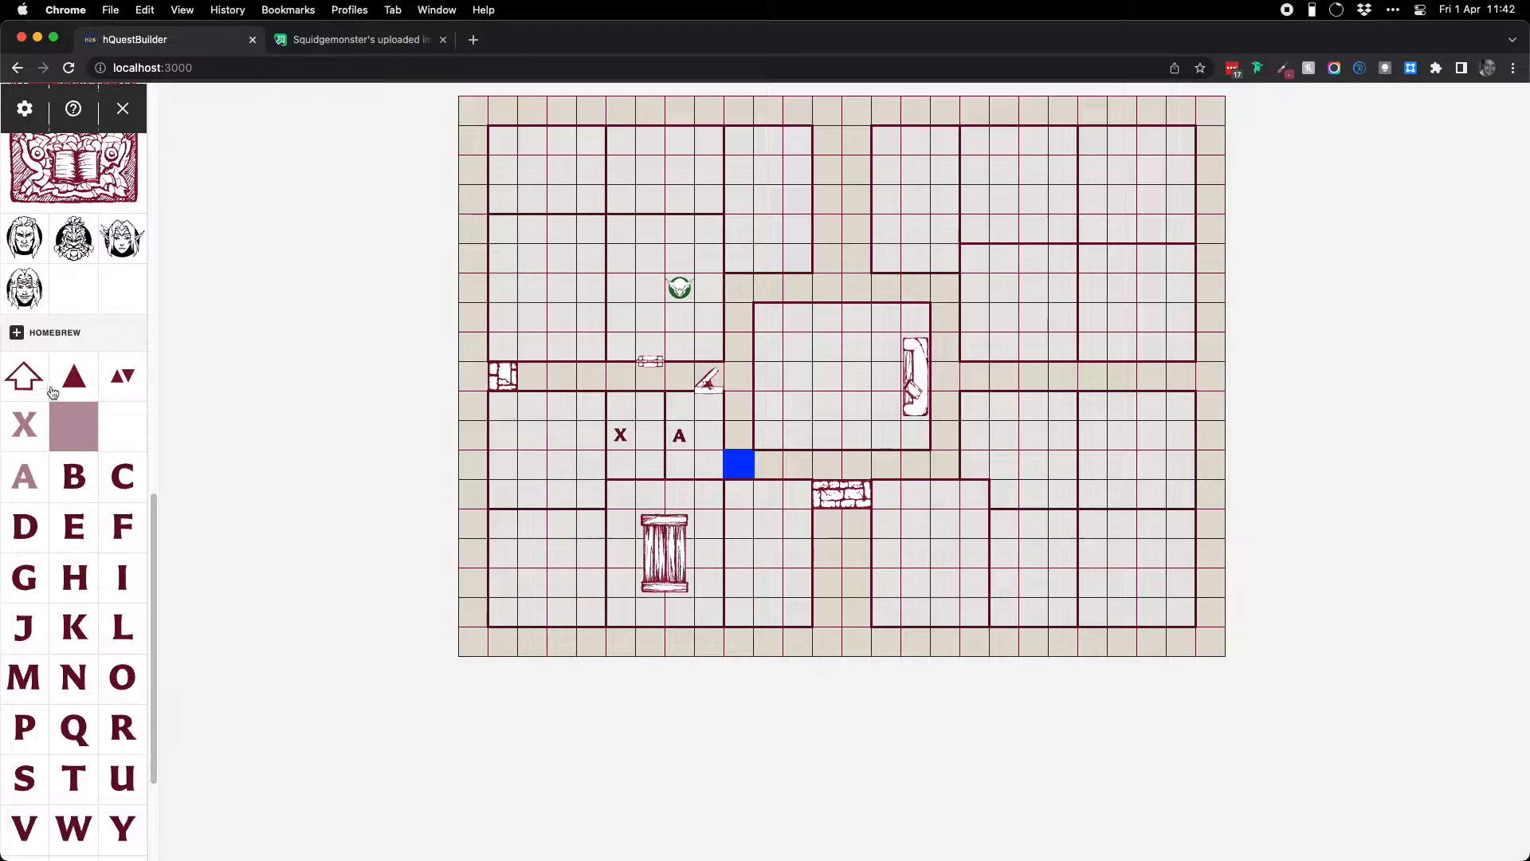
pyautogui.click(79, 334)
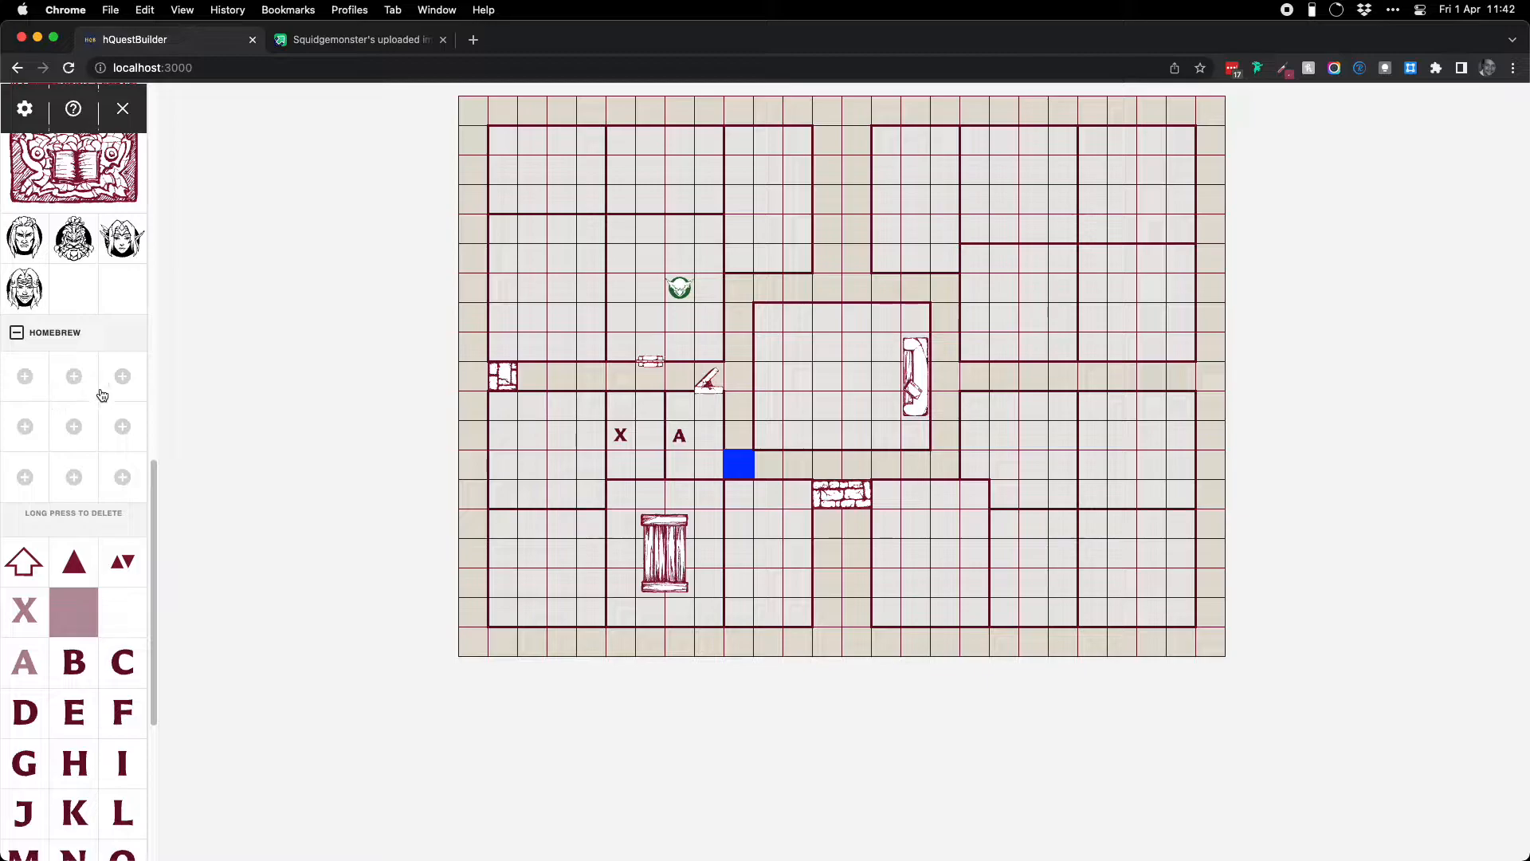
pyautogui.click(24, 376)
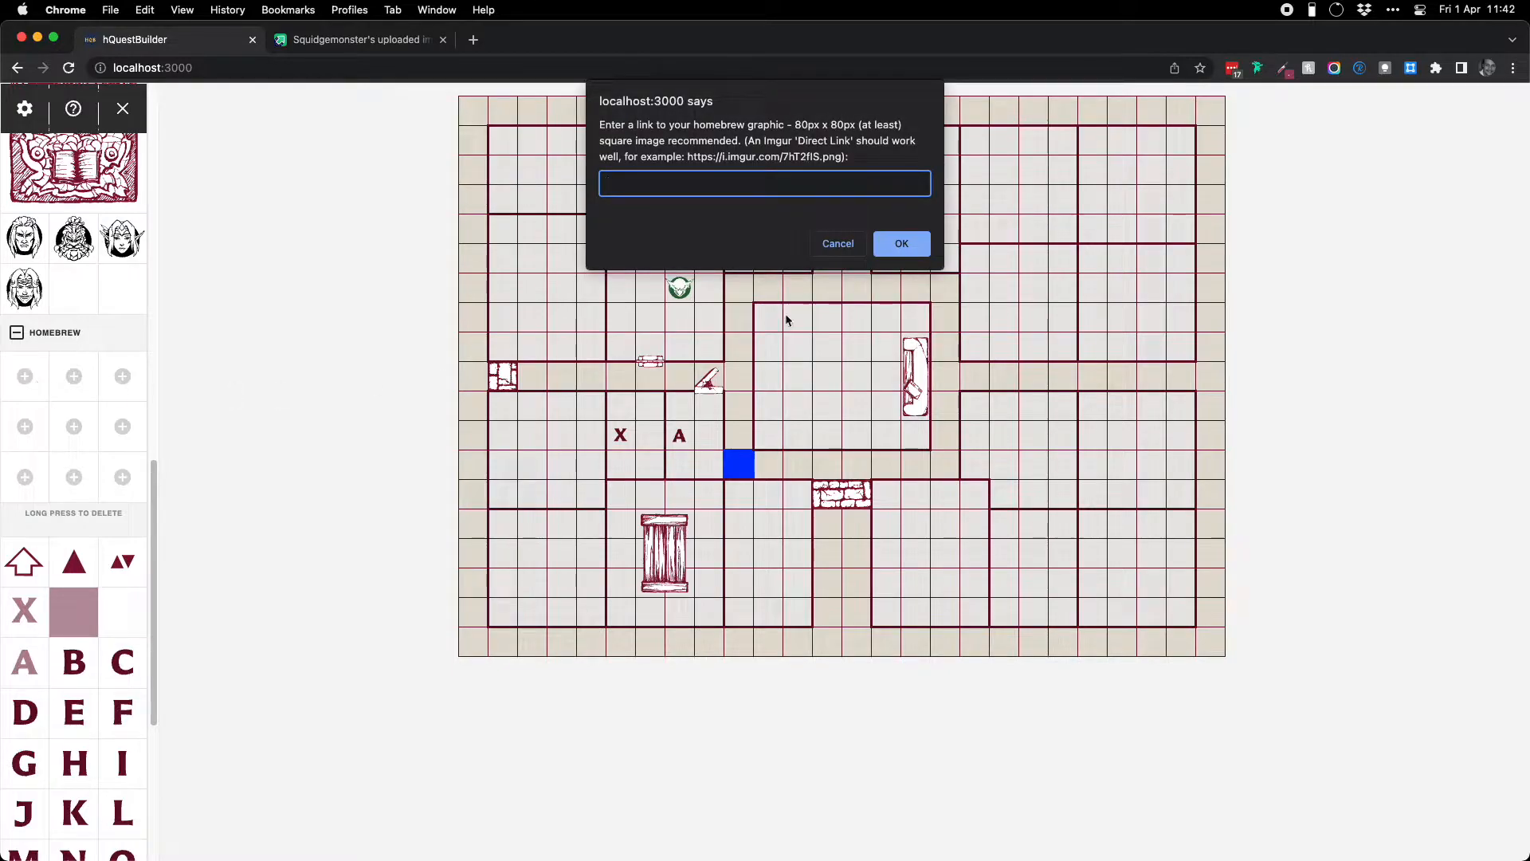
pyautogui.moveTo(690, 157); pyautogui.dragTo(842, 157)
pyautogui.press('super+c')
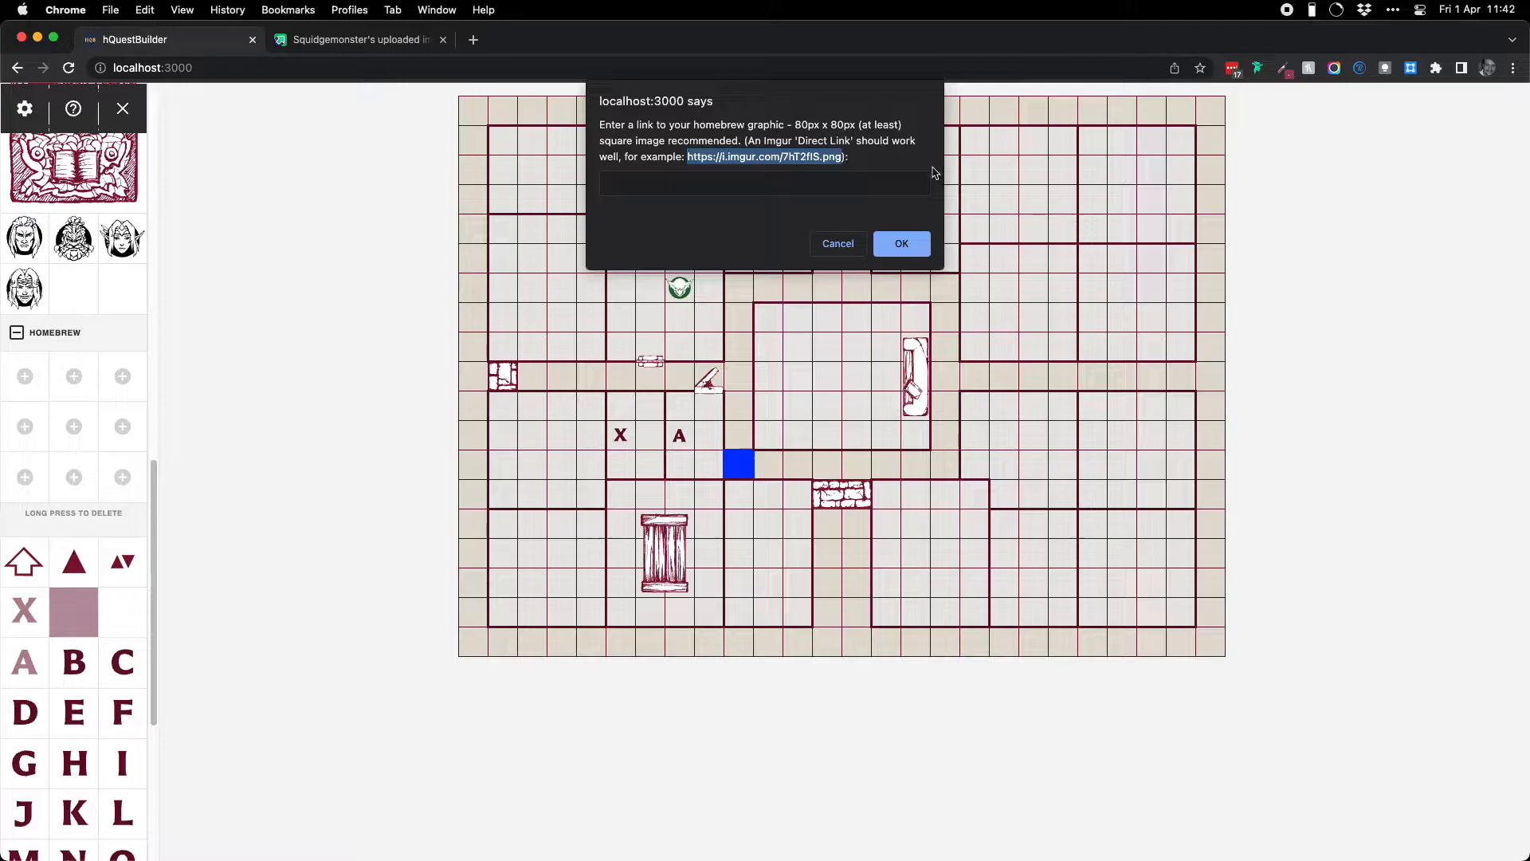
pyautogui.click(755, 185)
pyautogui.press('super+v')
pyautogui.click(901, 243)
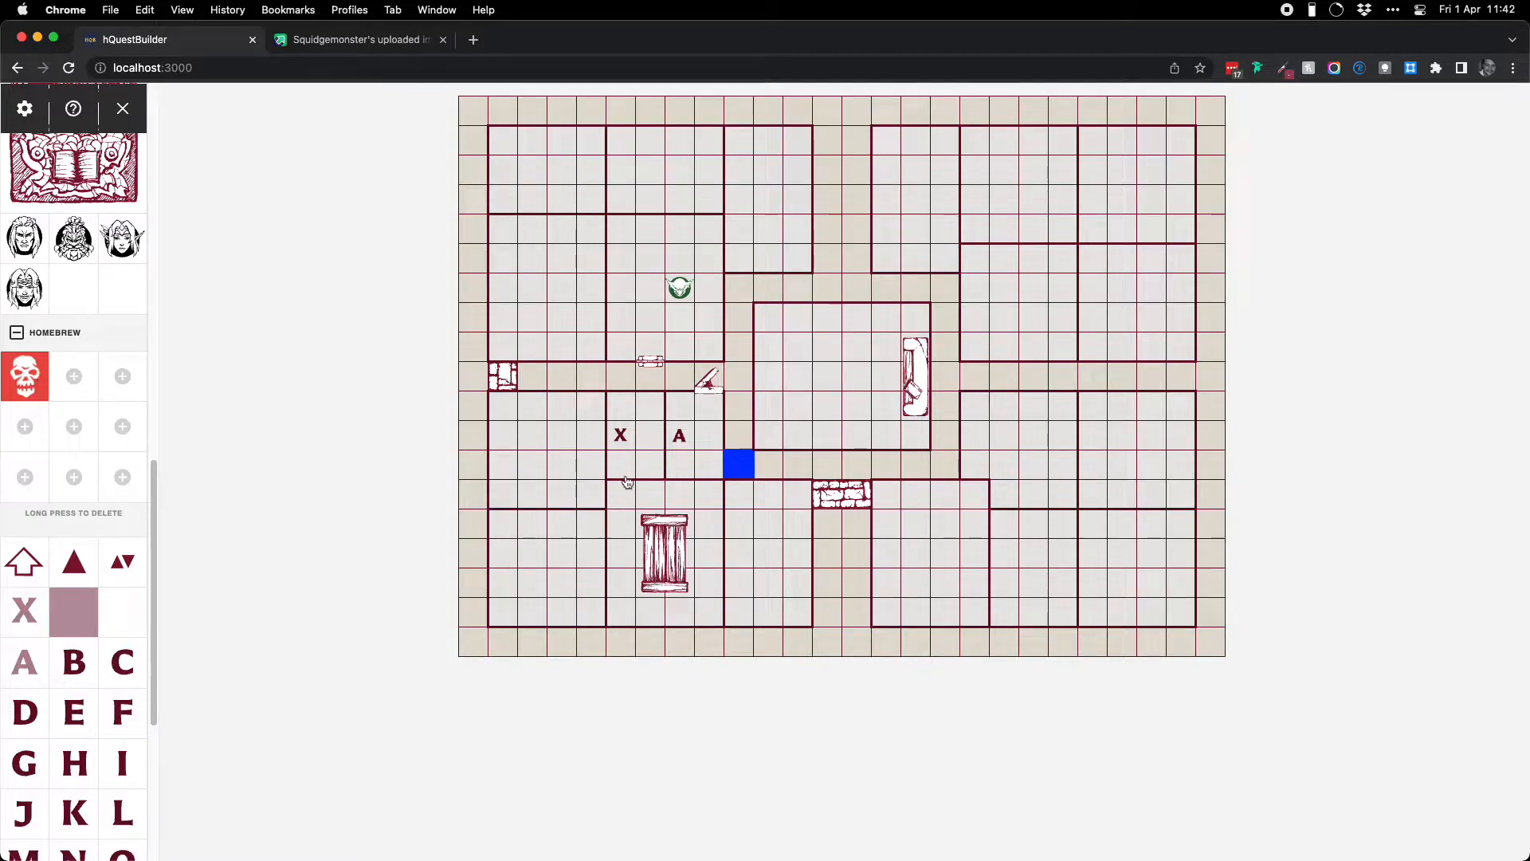
# Switch to Imgur, examine the link options of the uploaded red skull image, and return to hQuestBuilder.
pyautogui.click(363, 44)
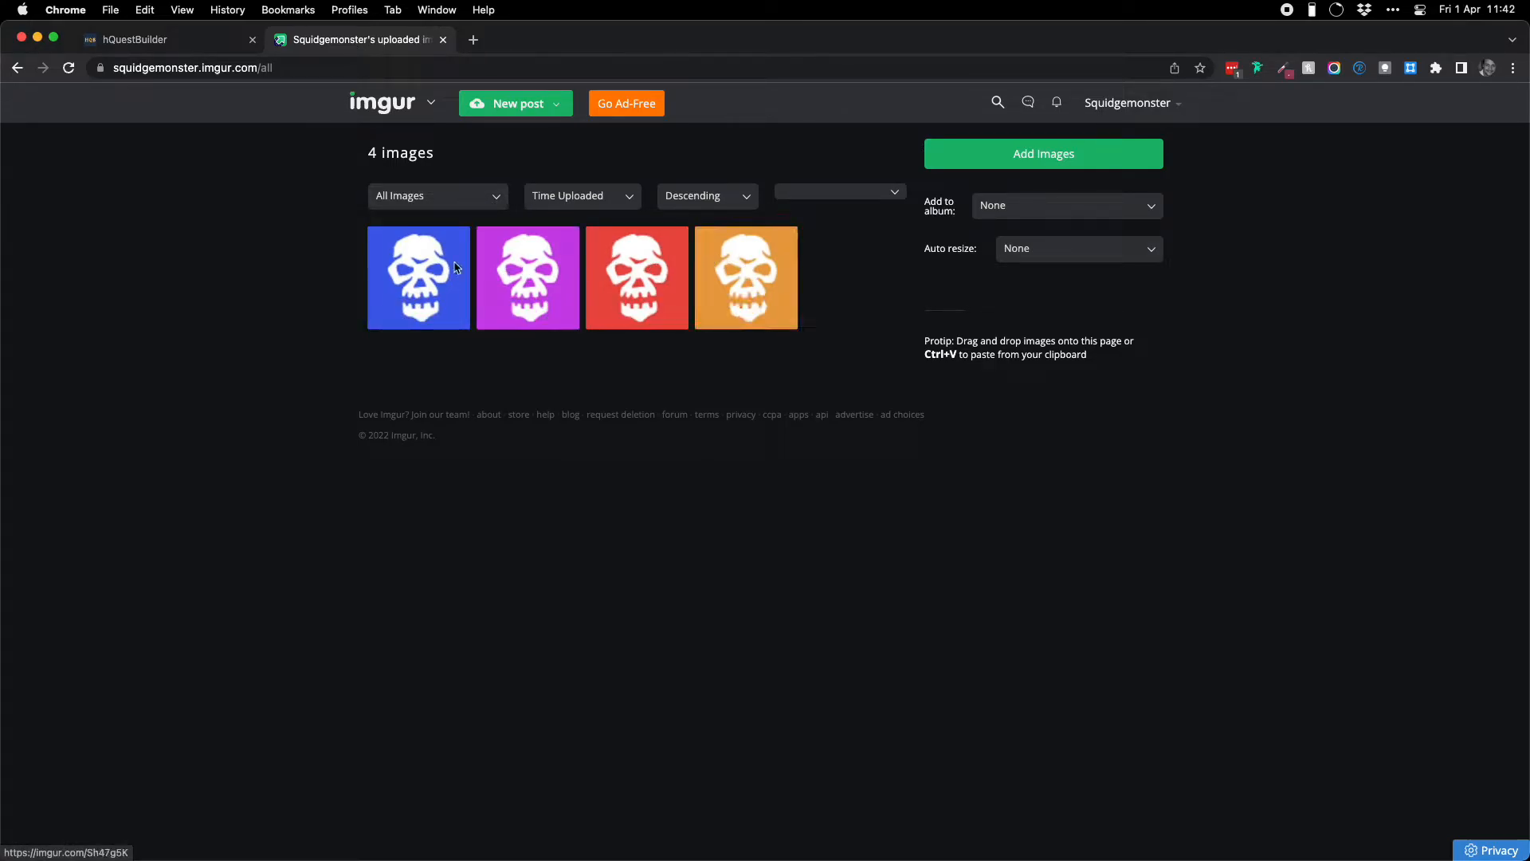
pyautogui.click(626, 272)
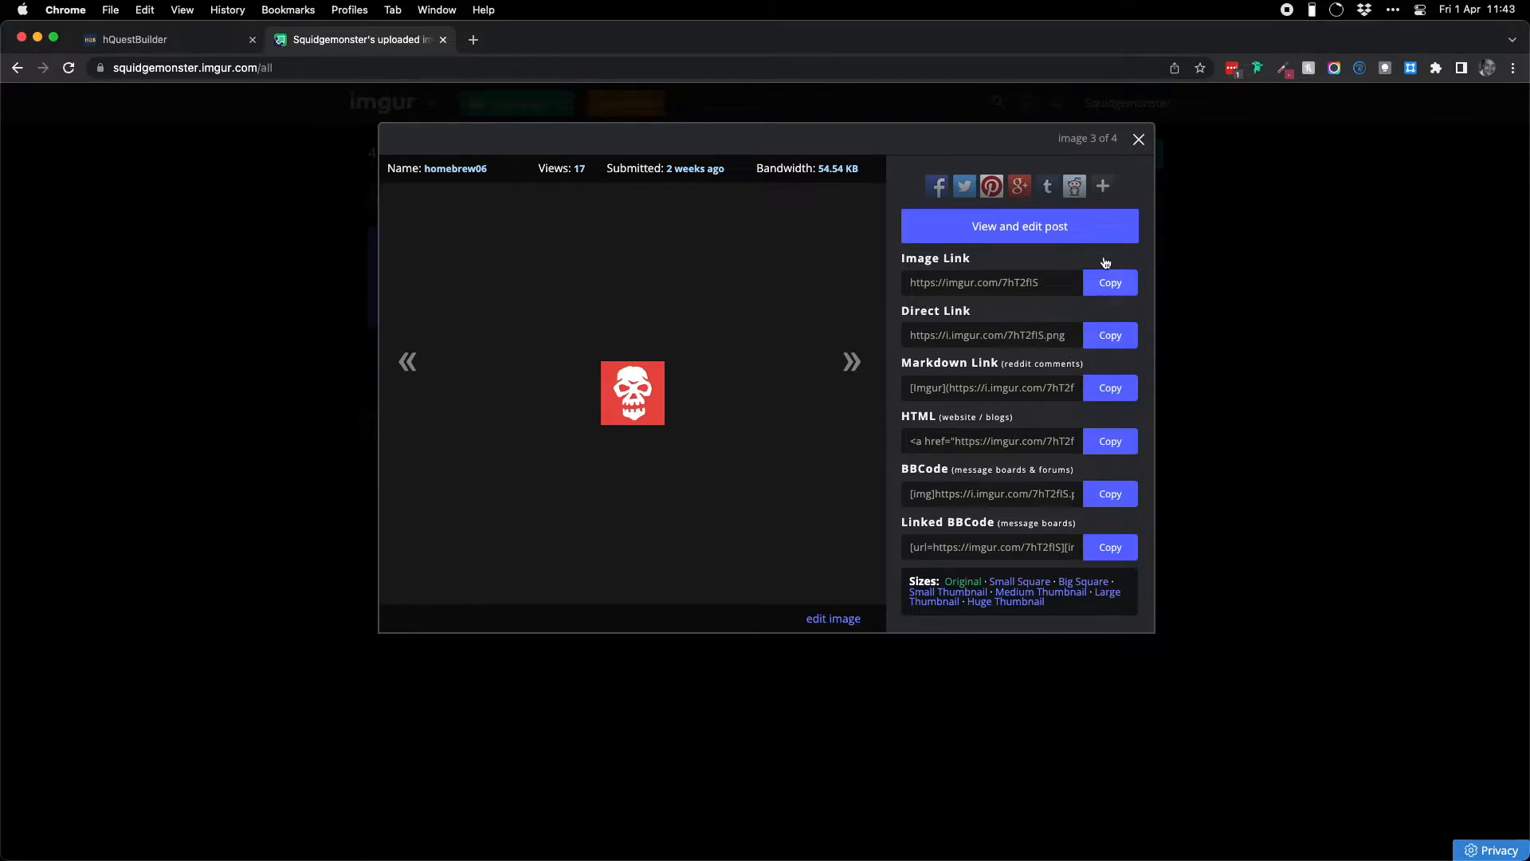
pyautogui.click(1139, 138)
pyautogui.click(170, 40)
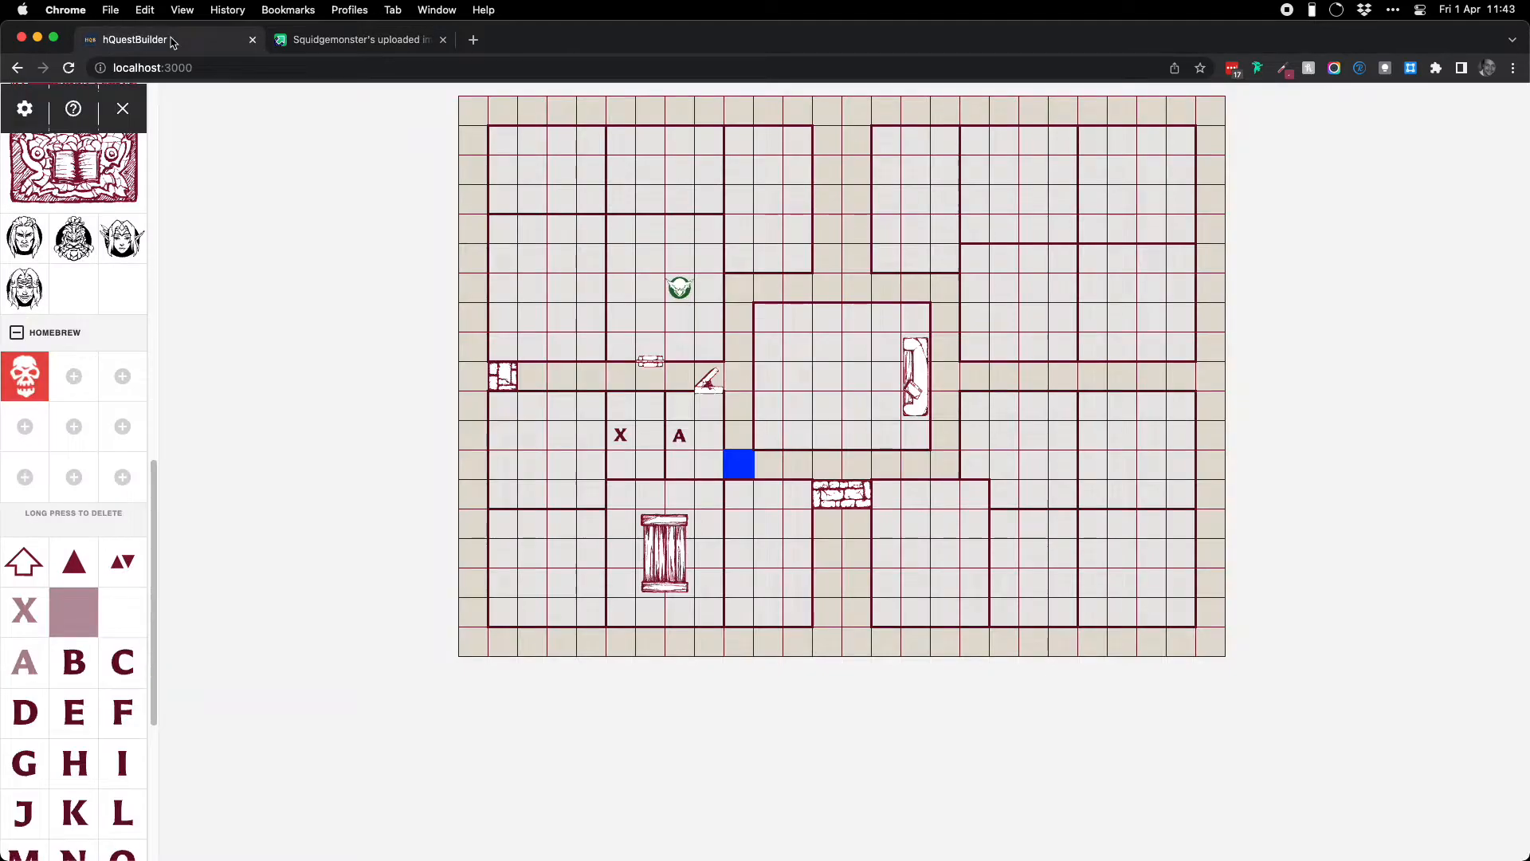
# Place the red skull homebrew graphic in three left-side rooms: above the left corridor, below it, and in the lower-left corner room.
pyautogui.click(556, 440)
pyautogui.click(27, 388)
pyautogui.click(590, 319)
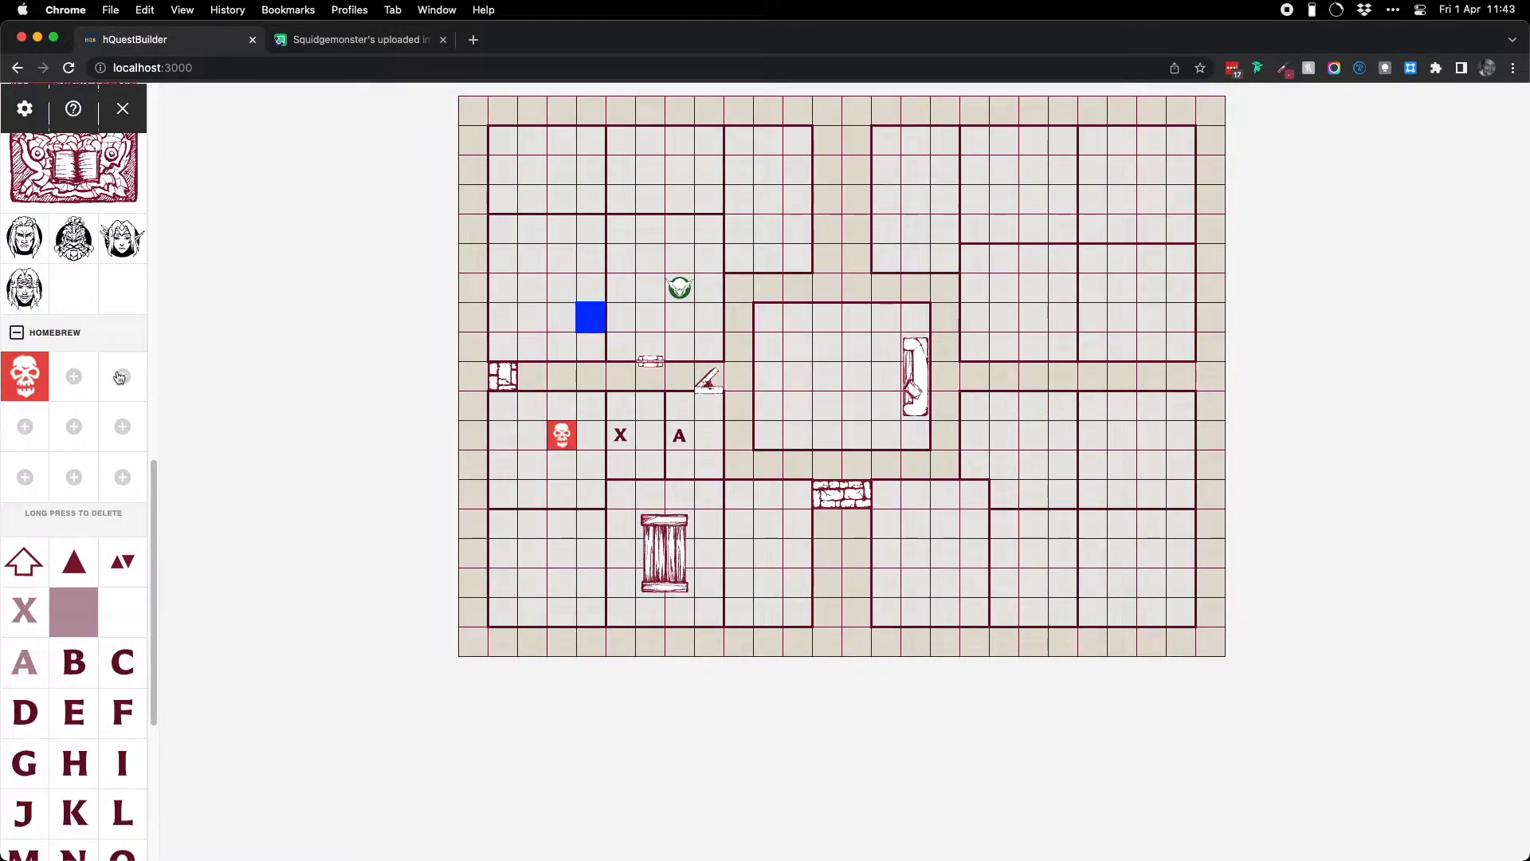
pyautogui.click(26, 386)
pyautogui.click(587, 519)
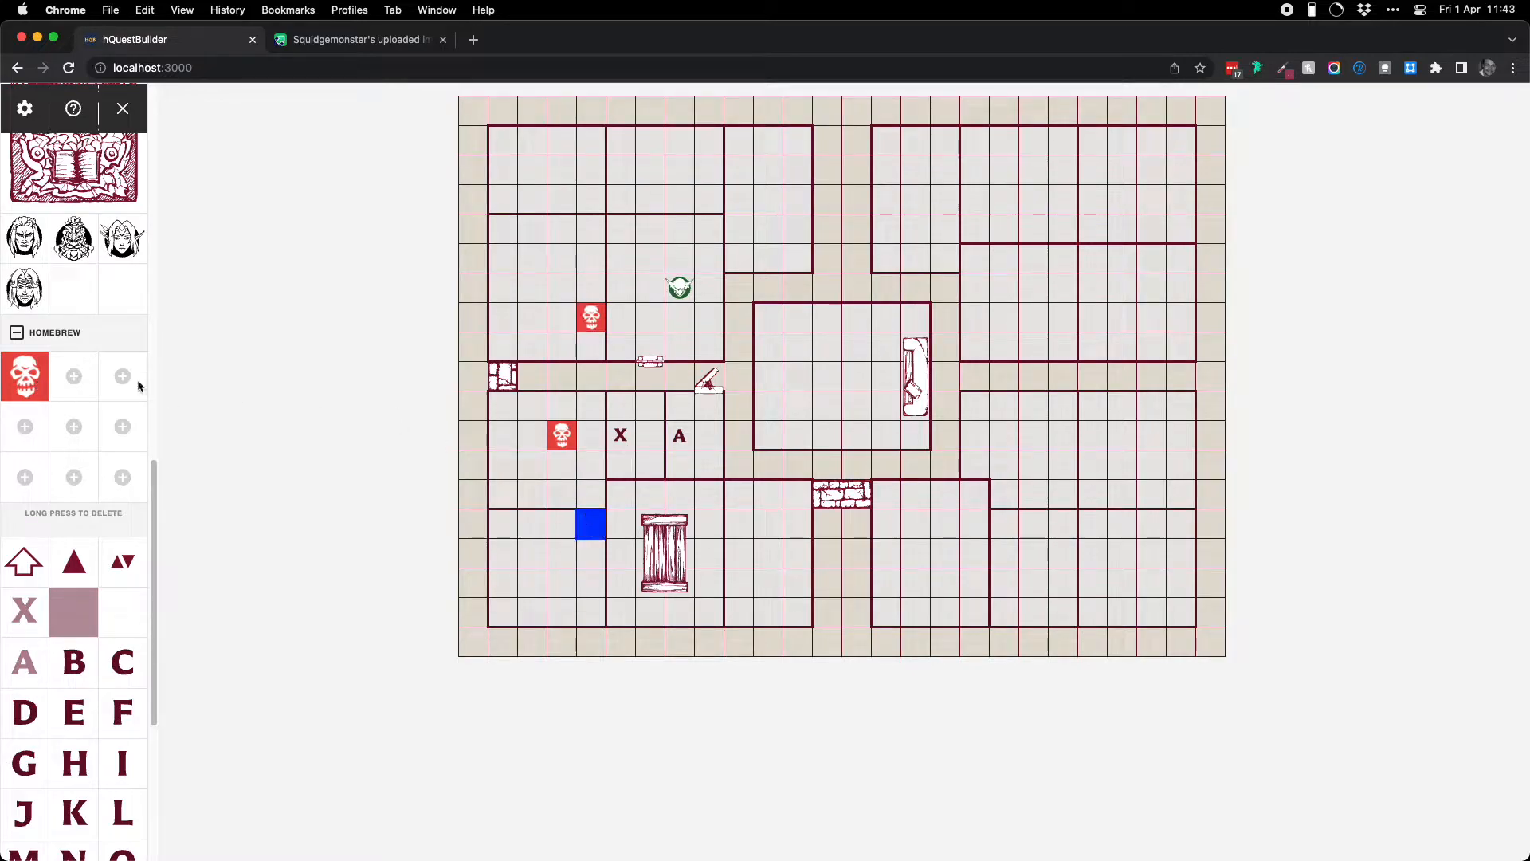
pyautogui.click(24, 388)
# Delete the red skull graphic from the homebrew slots and collapse the homebrew section.
pyautogui.click(38, 386)
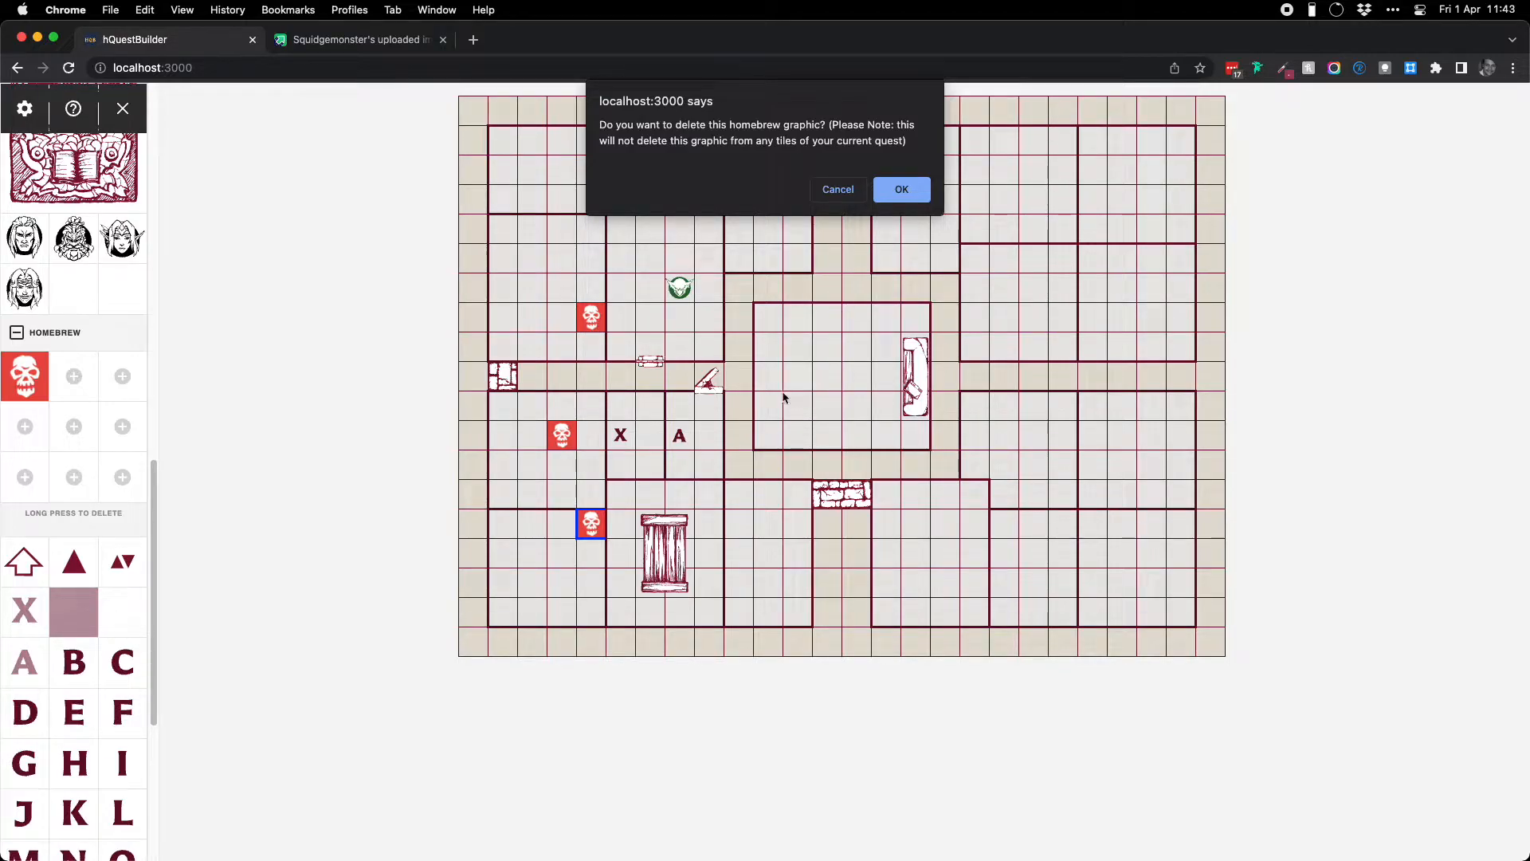
pyautogui.click(836, 189)
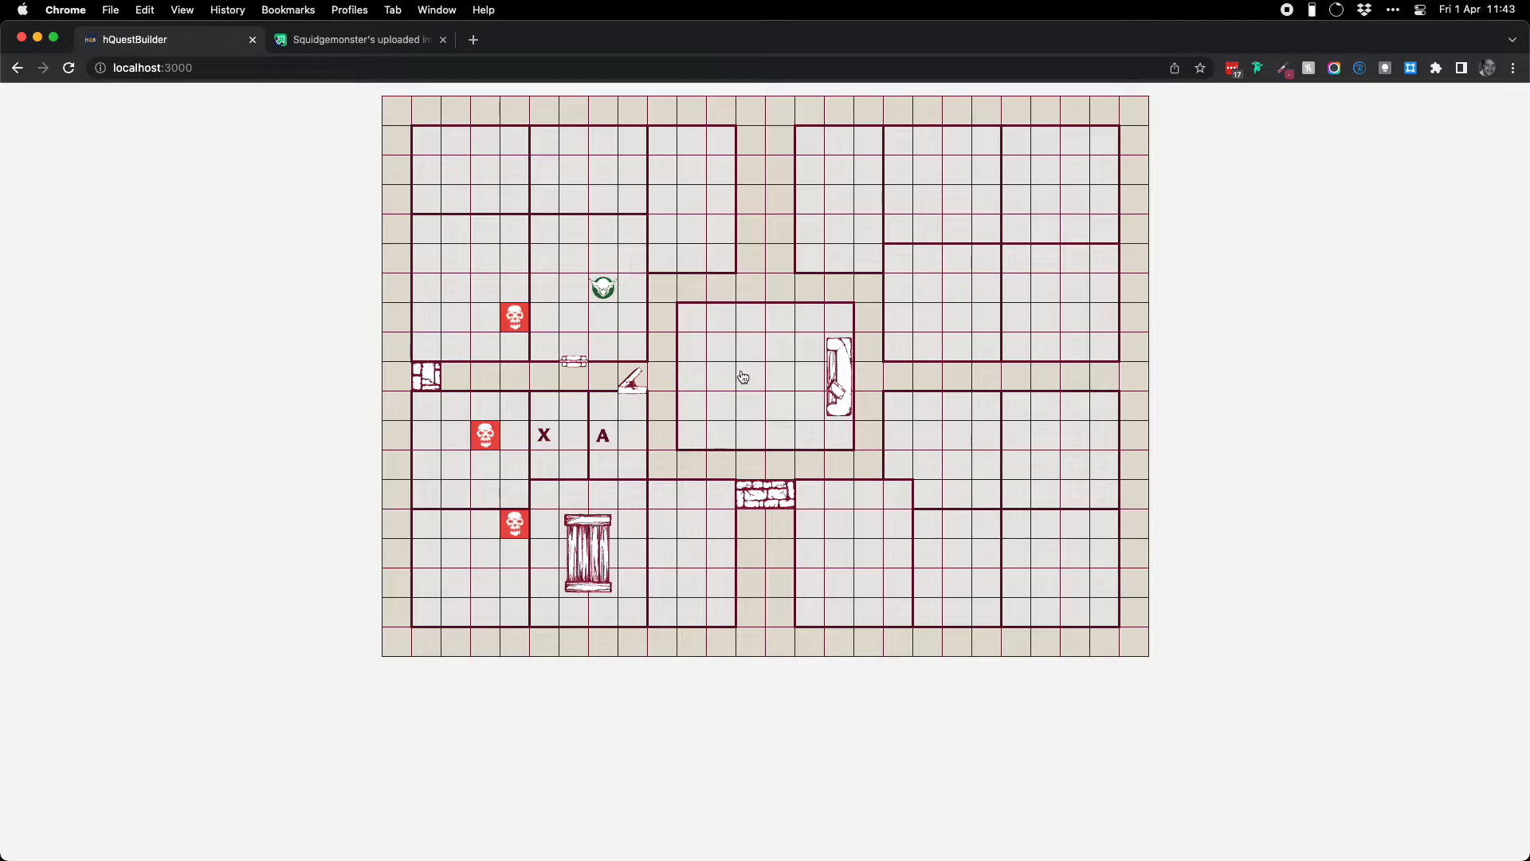
pyautogui.click(743, 377)
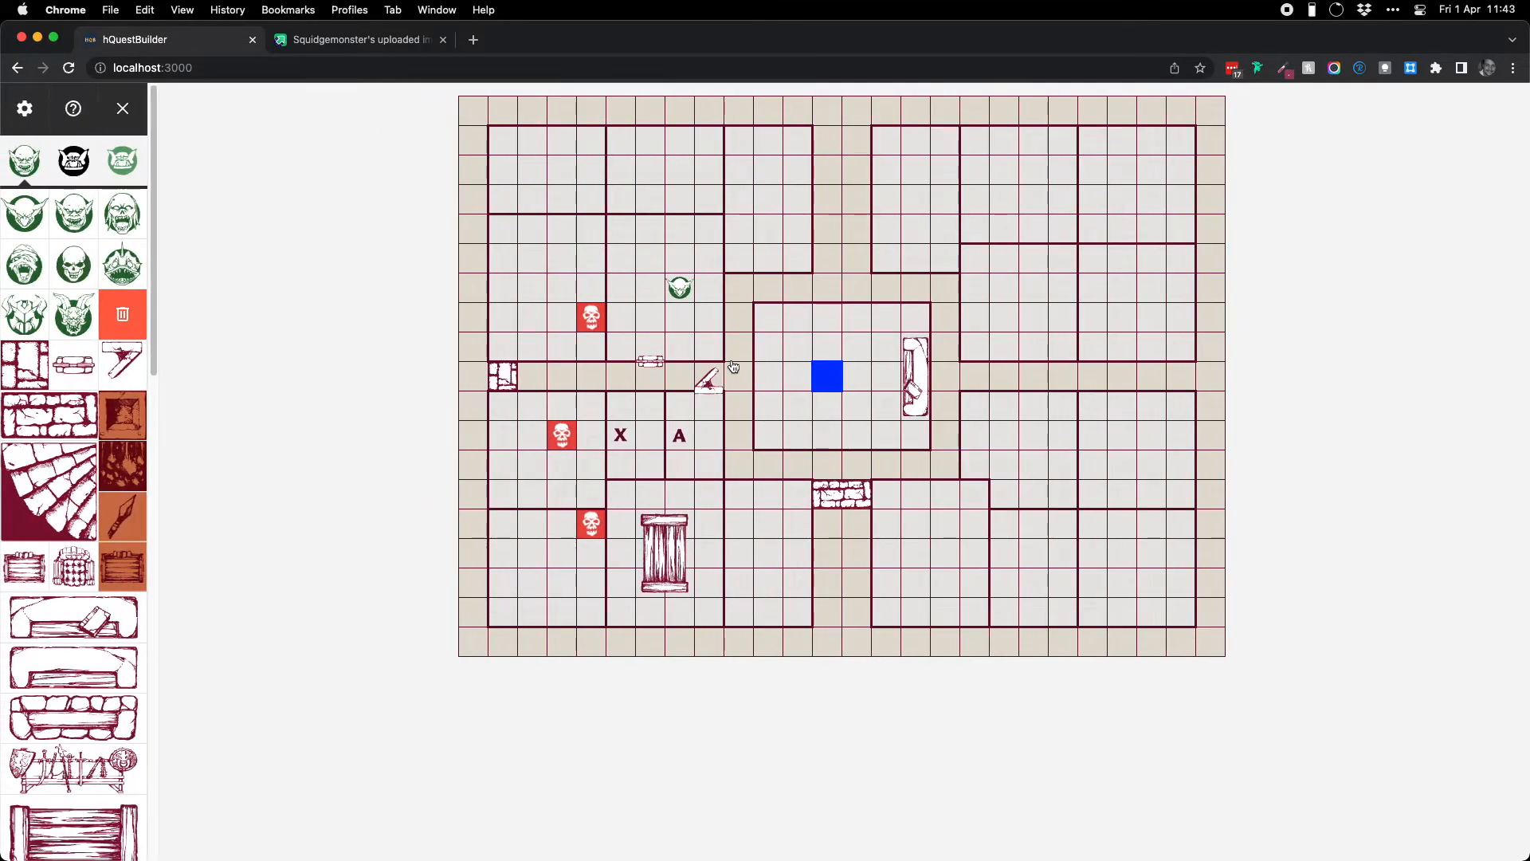
pyautogui.scroll(-10, 94, 351)
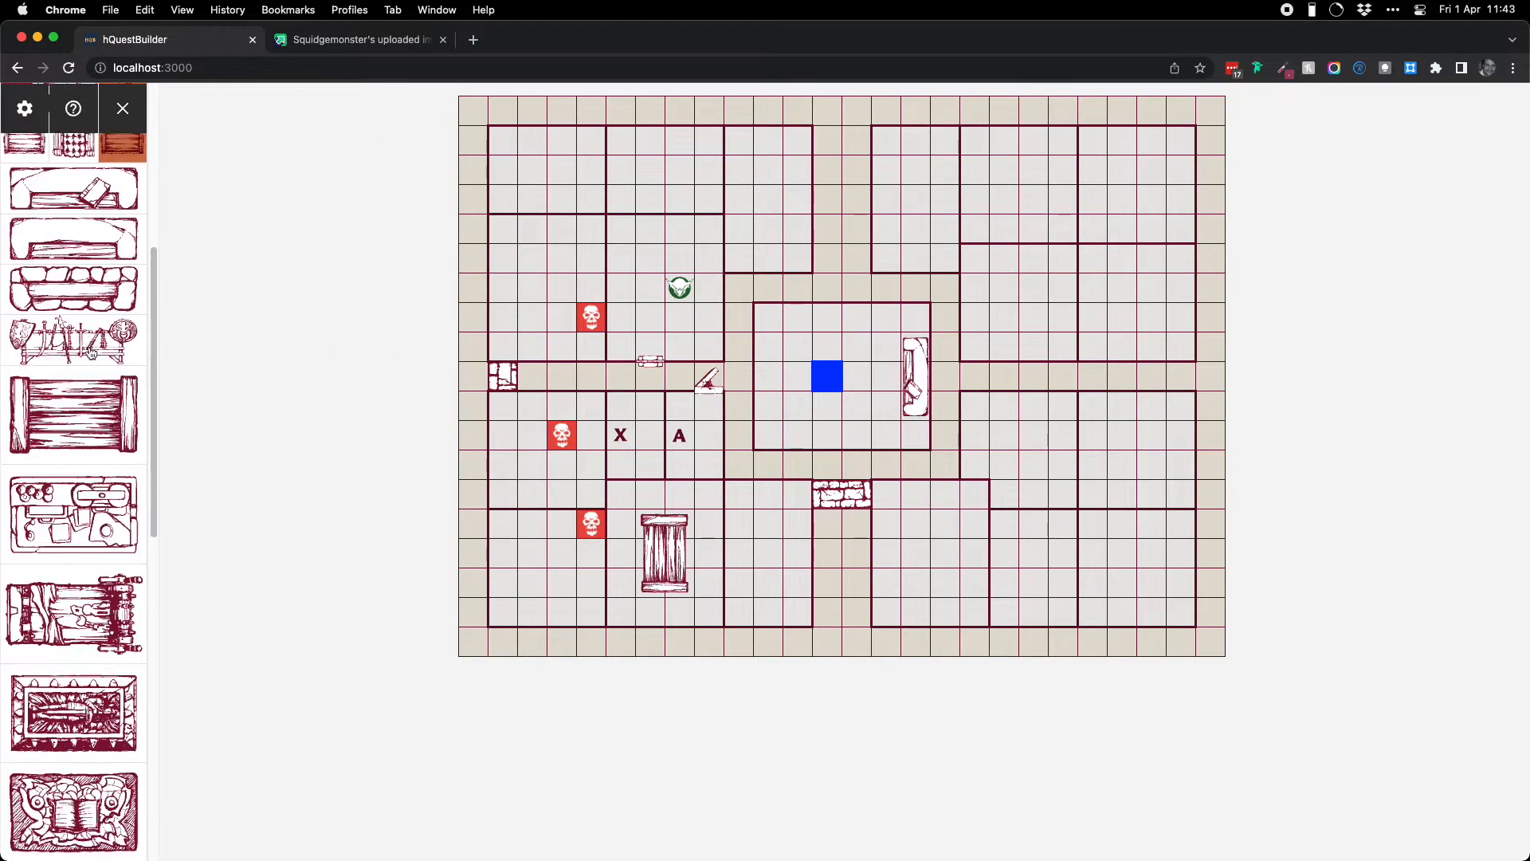
pyautogui.scroll(-2, 94, 352)
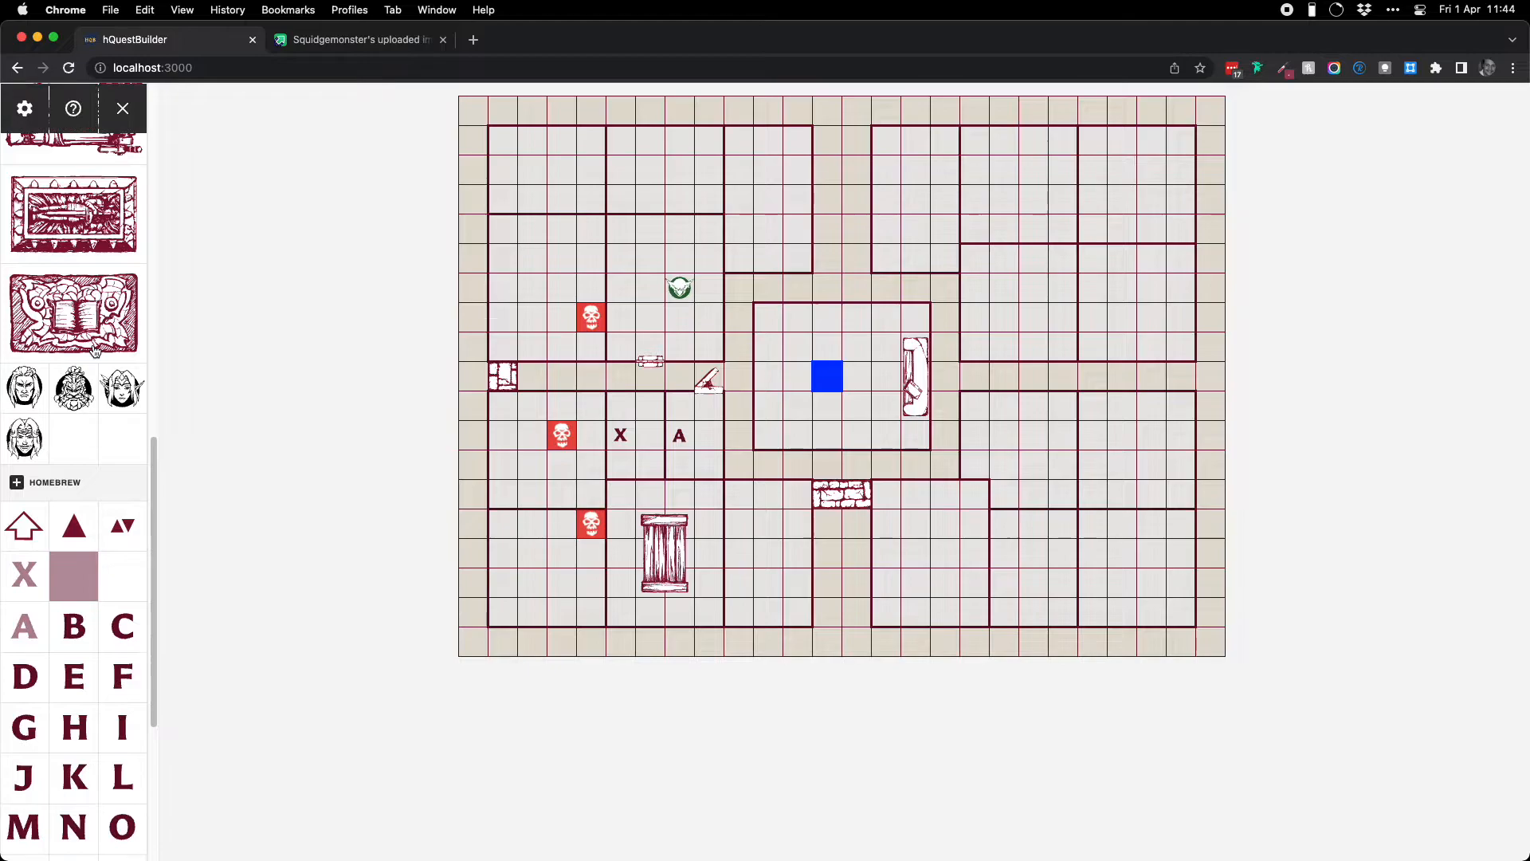
pyautogui.click(70, 486)
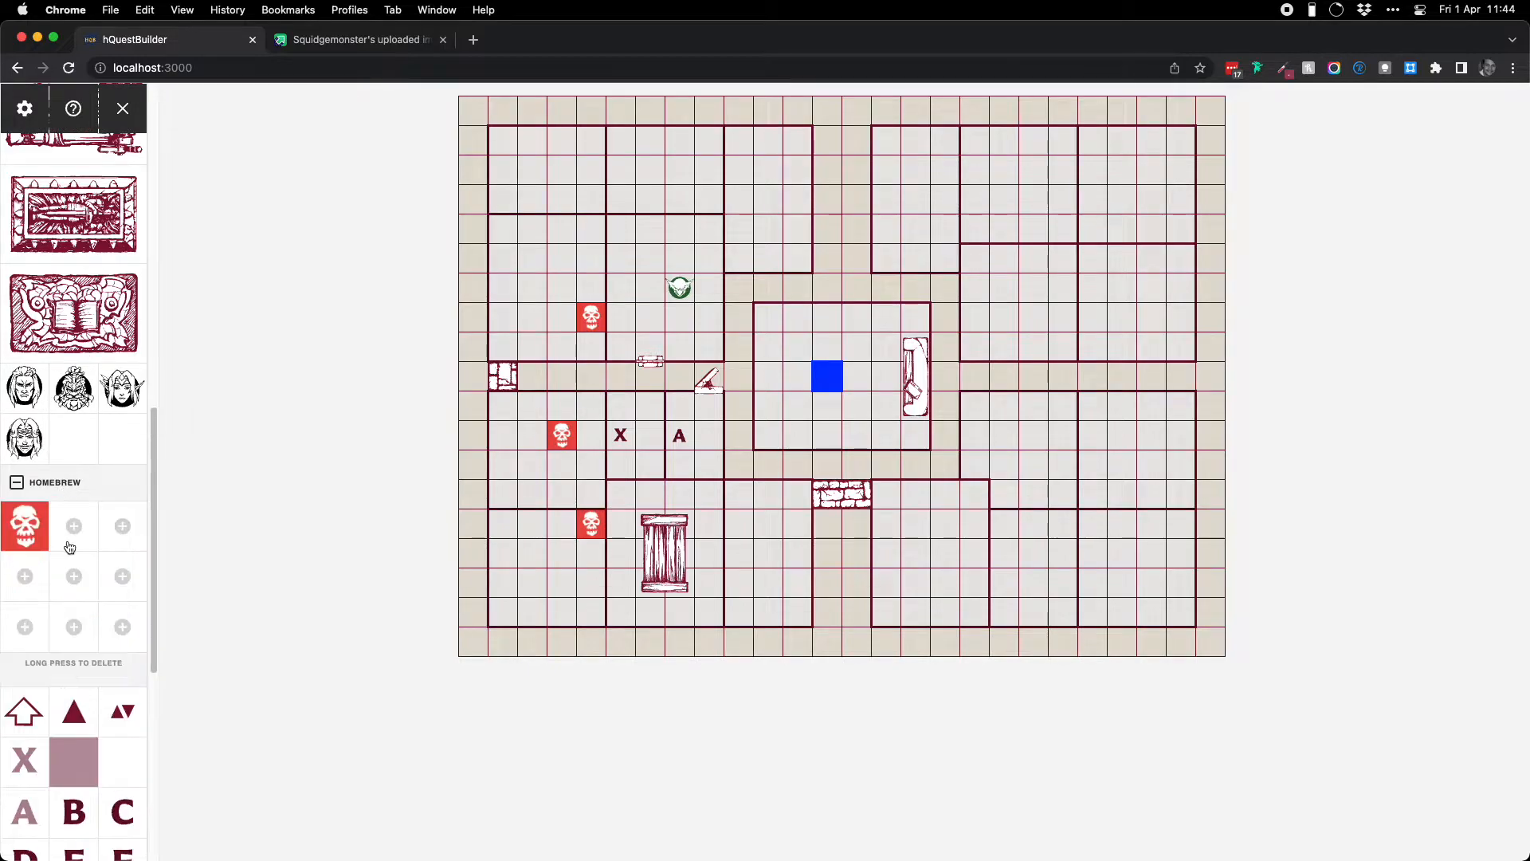
pyautogui.click(25, 541)
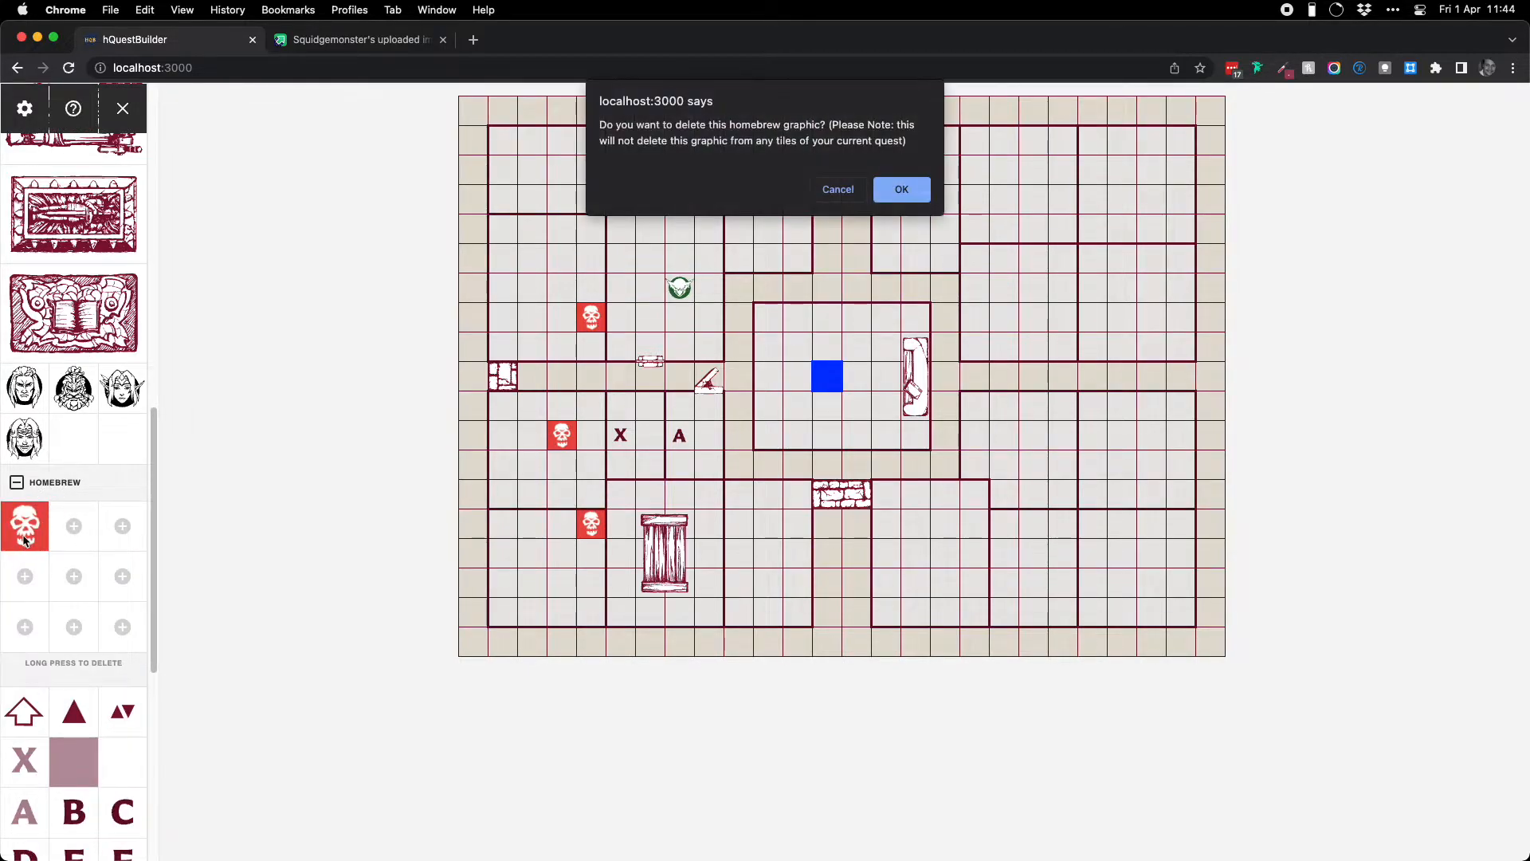
pyautogui.click(912, 188)
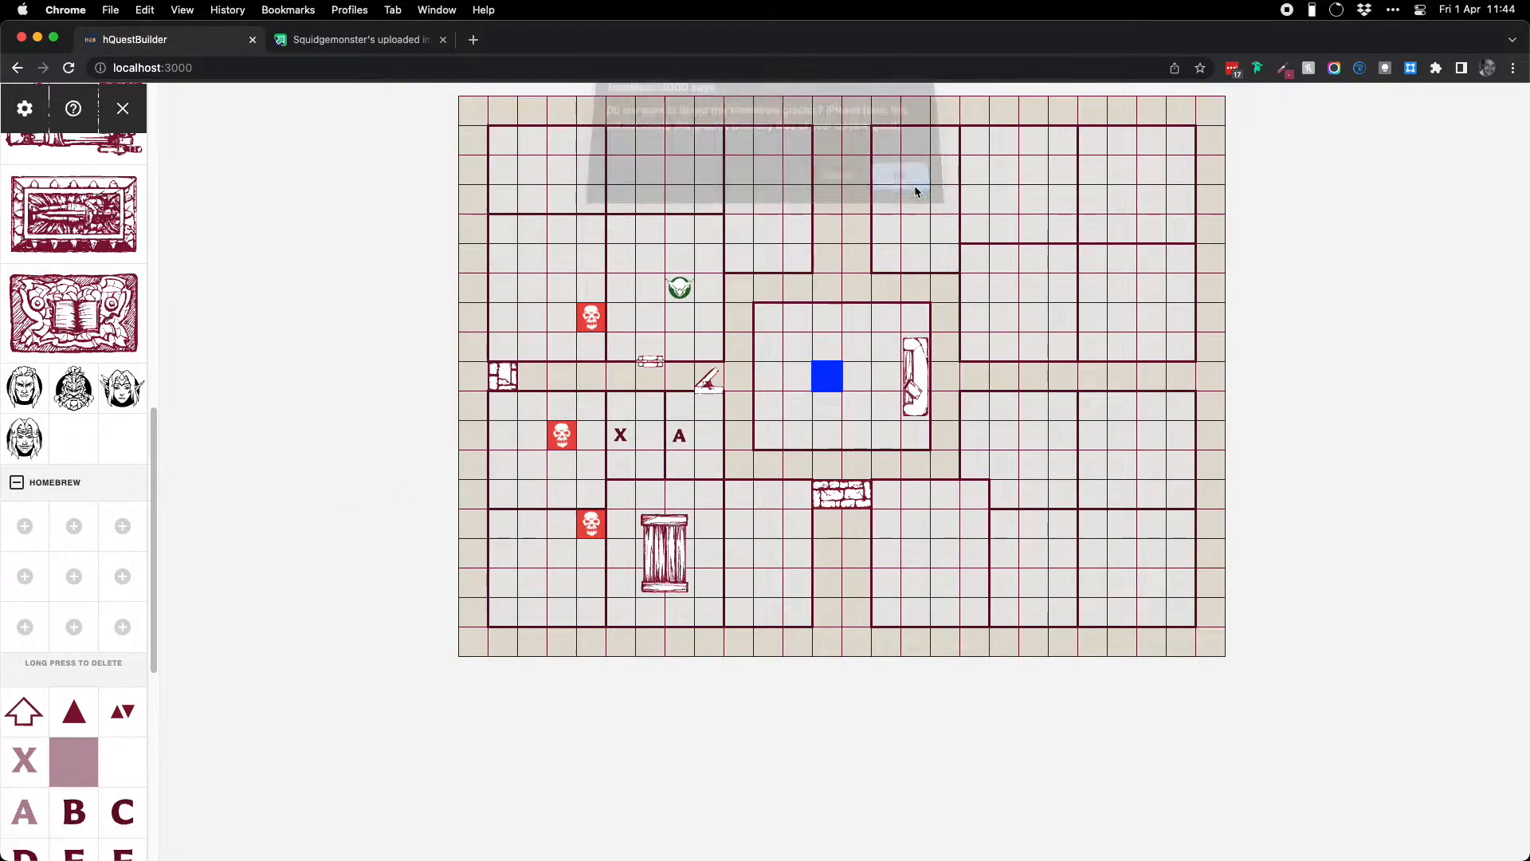
pyautogui.click(43, 482)
# Erase the red skulls from the rooms directly above and below the left corridor.
pyautogui.scroll(-5, 76, 519)
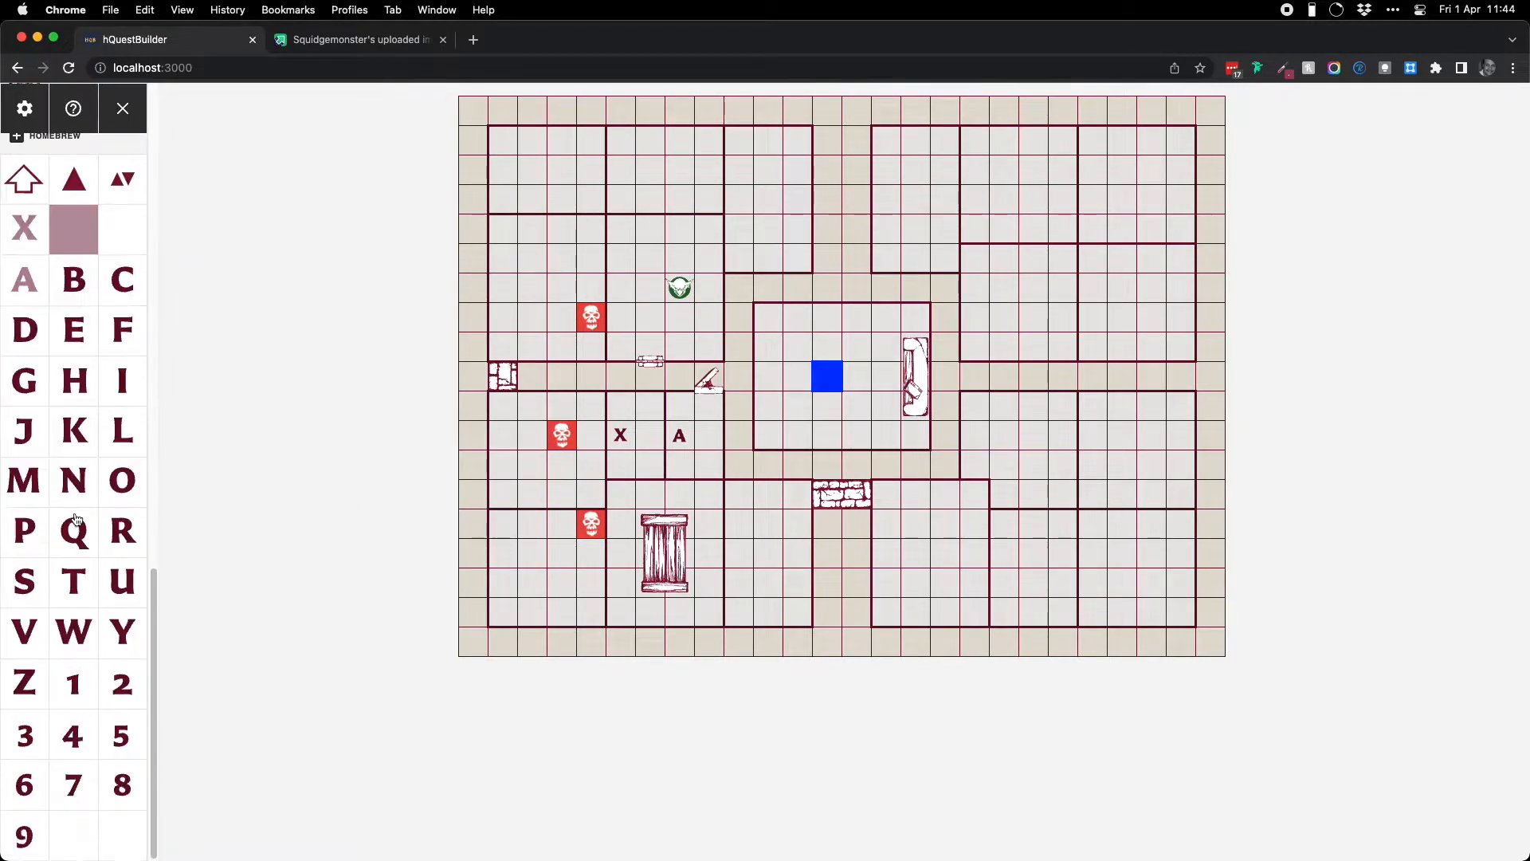
pyautogui.scroll(15, 76, 519)
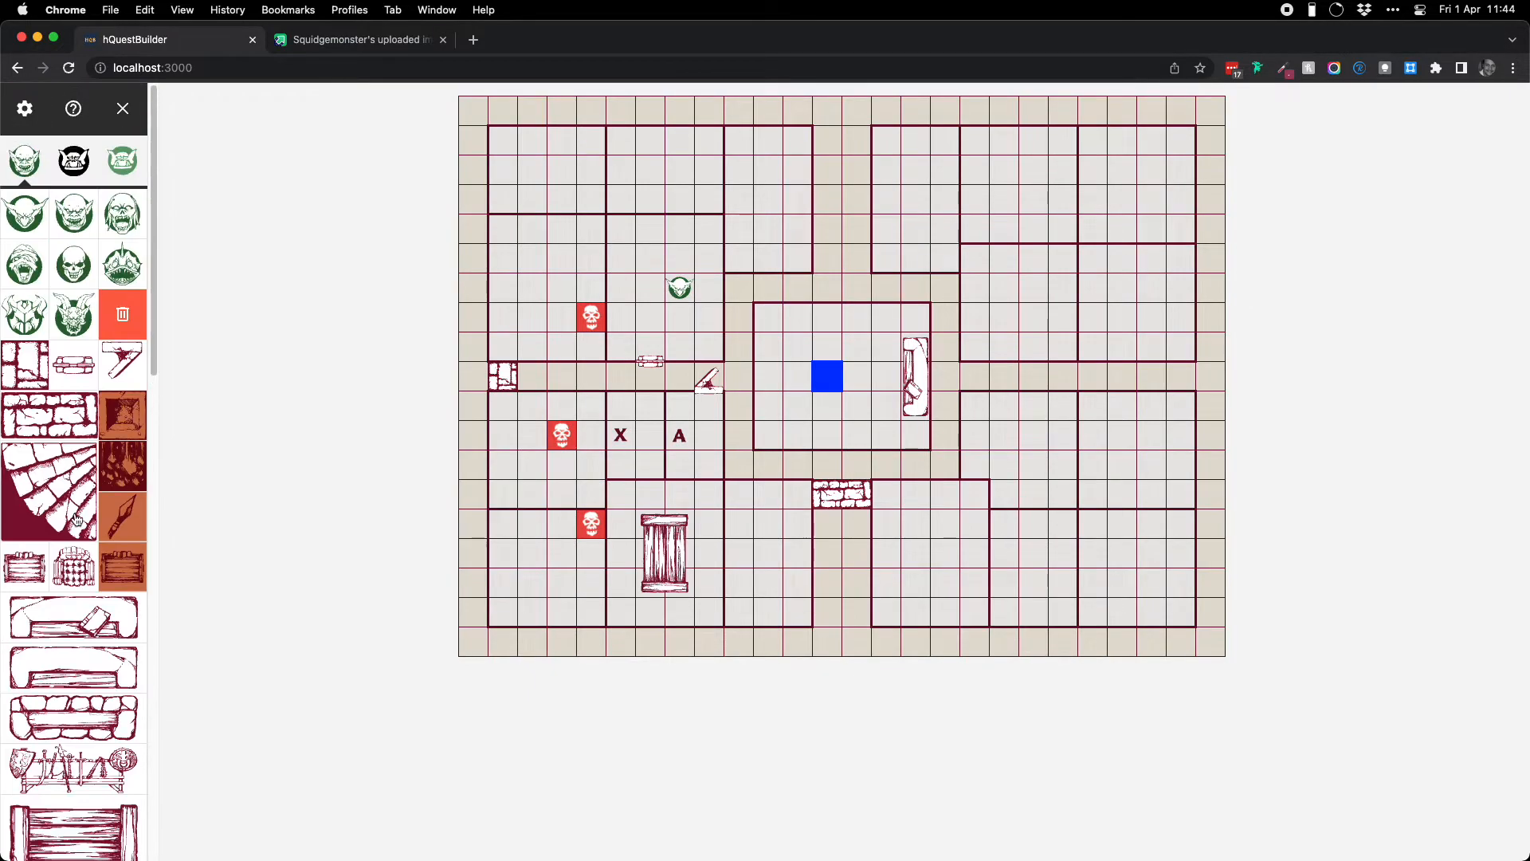
pyautogui.click(590, 322)
pyautogui.click(128, 317)
pyautogui.click(562, 437)
pyautogui.click(122, 321)
# Shade every square of the irregular room below the right corridor with the dark square tile, and end the repeated placement.
pyautogui.scroll(-15, 104, 374)
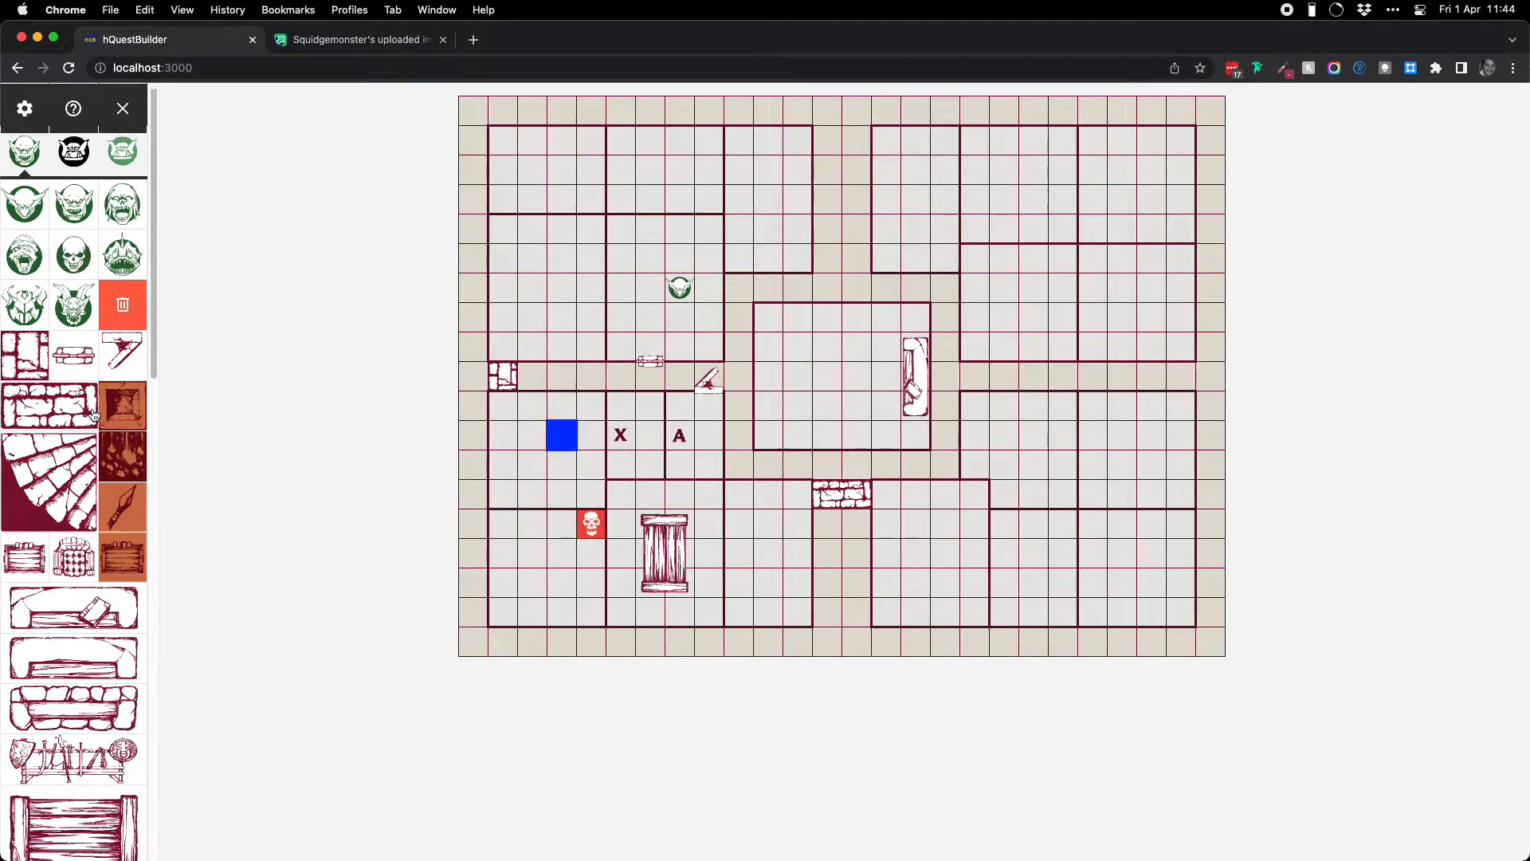
pyautogui.scroll(8, 94, 414)
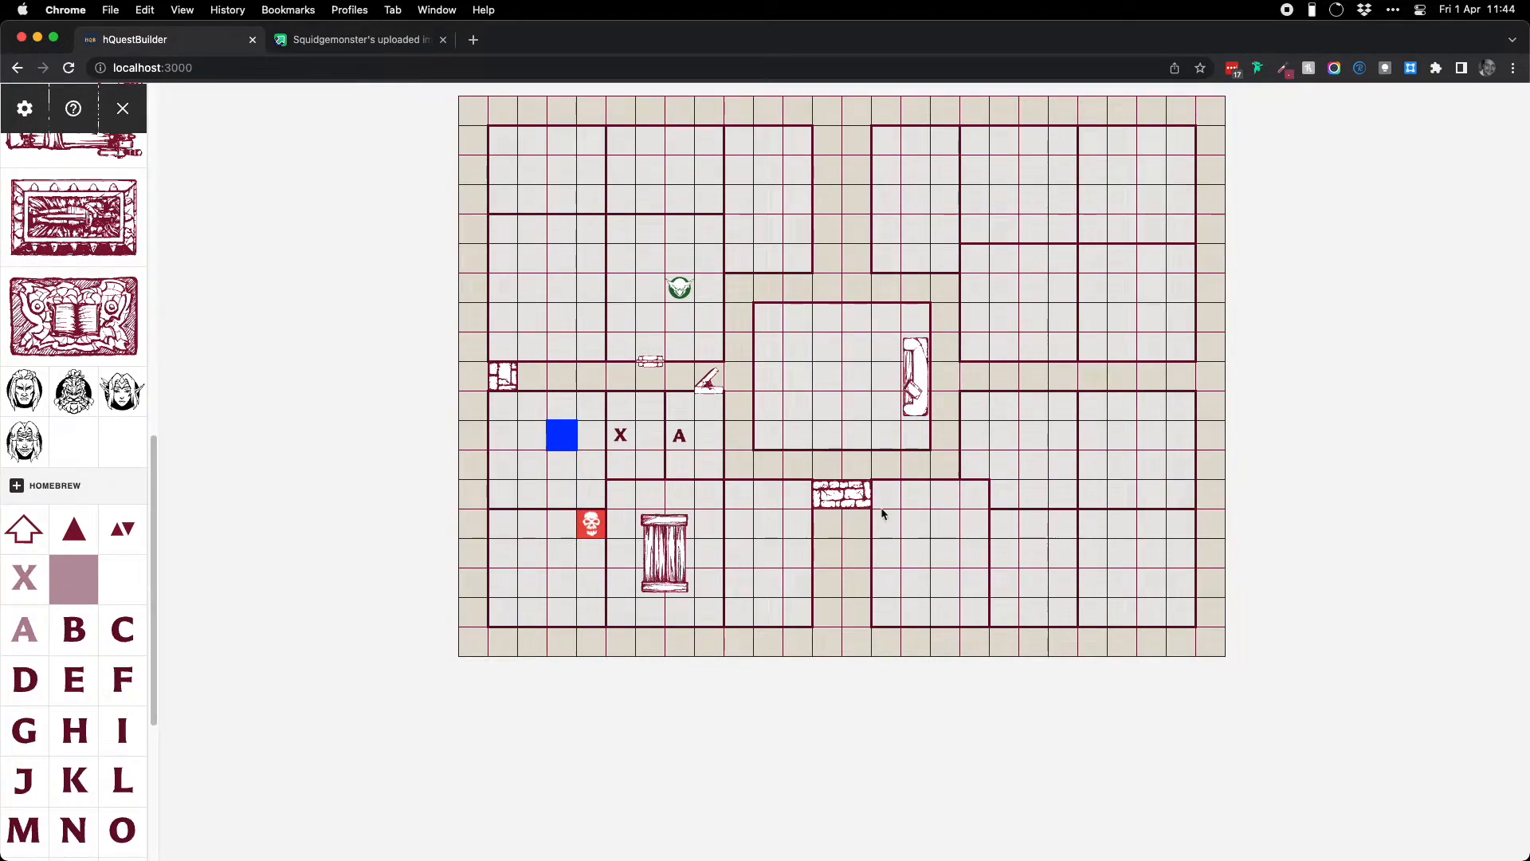
pyautogui.click(974, 411)
pyautogui.click(74, 579)
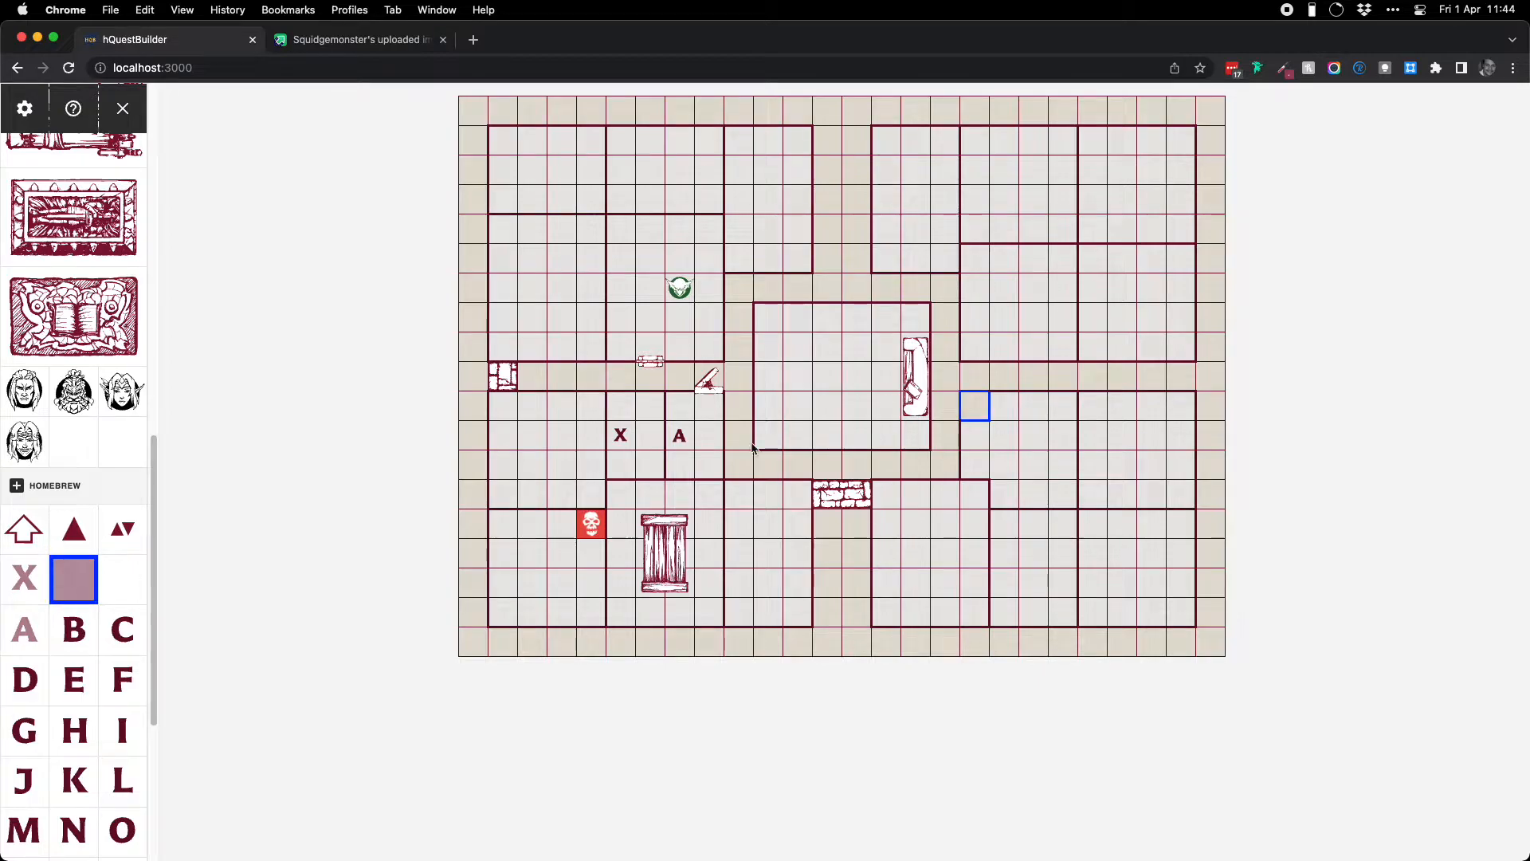
pyautogui.click(1005, 405)
pyautogui.click(974, 406)
pyautogui.click(975, 435)
pyautogui.click(1005, 435)
pyautogui.click(1034, 406)
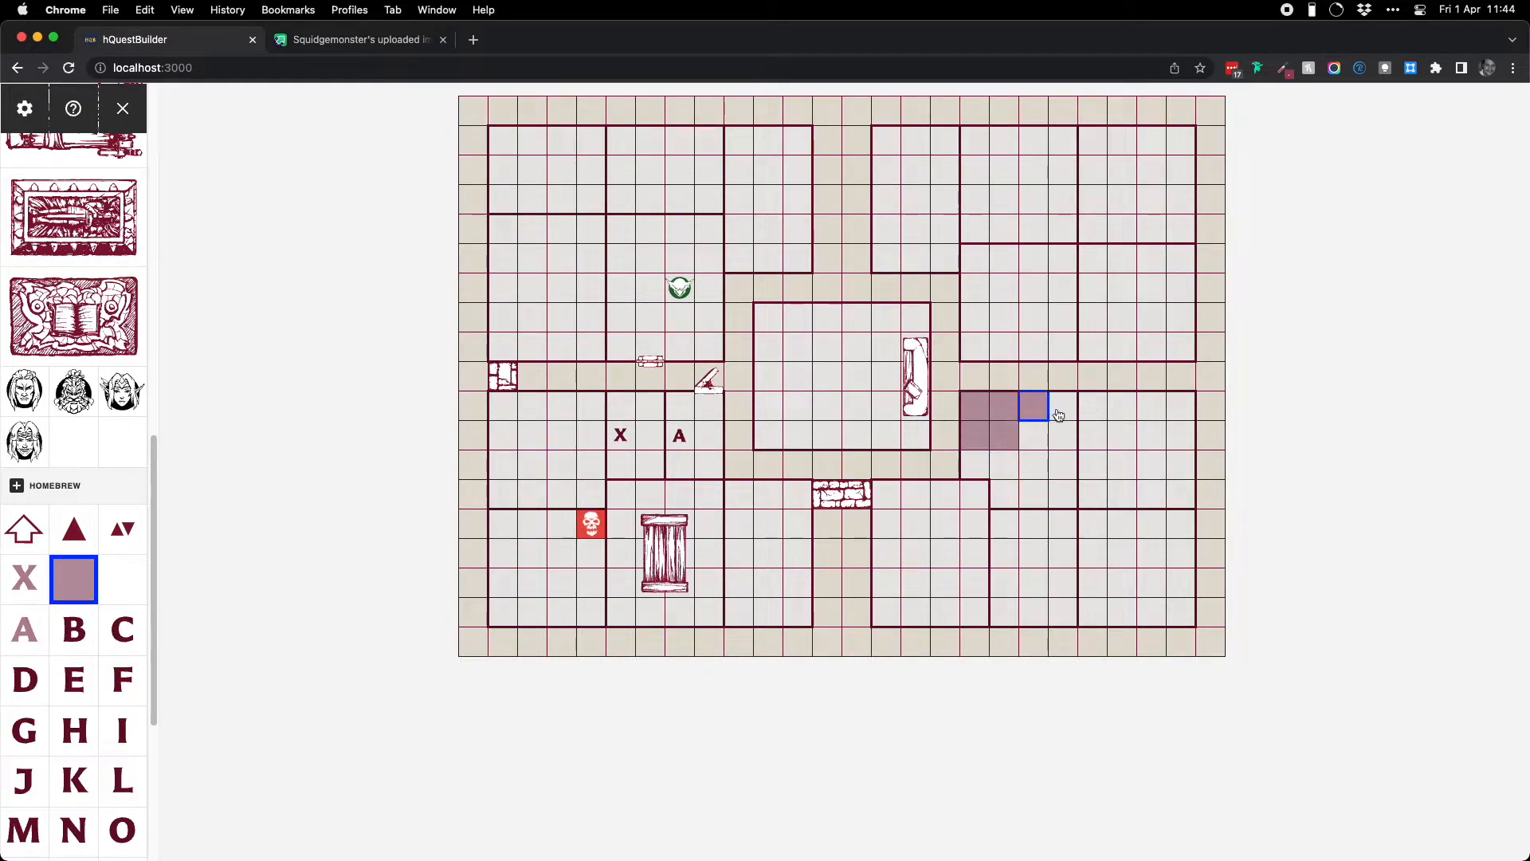
pyautogui.click(1063, 406)
pyautogui.click(1063, 435)
pyautogui.click(1034, 435)
pyautogui.click(1033, 464)
pyautogui.click(1004, 465)
pyautogui.click(975, 464)
pyautogui.click(1005, 492)
pyautogui.click(1034, 493)
pyautogui.click(1063, 493)
pyautogui.click(1063, 469)
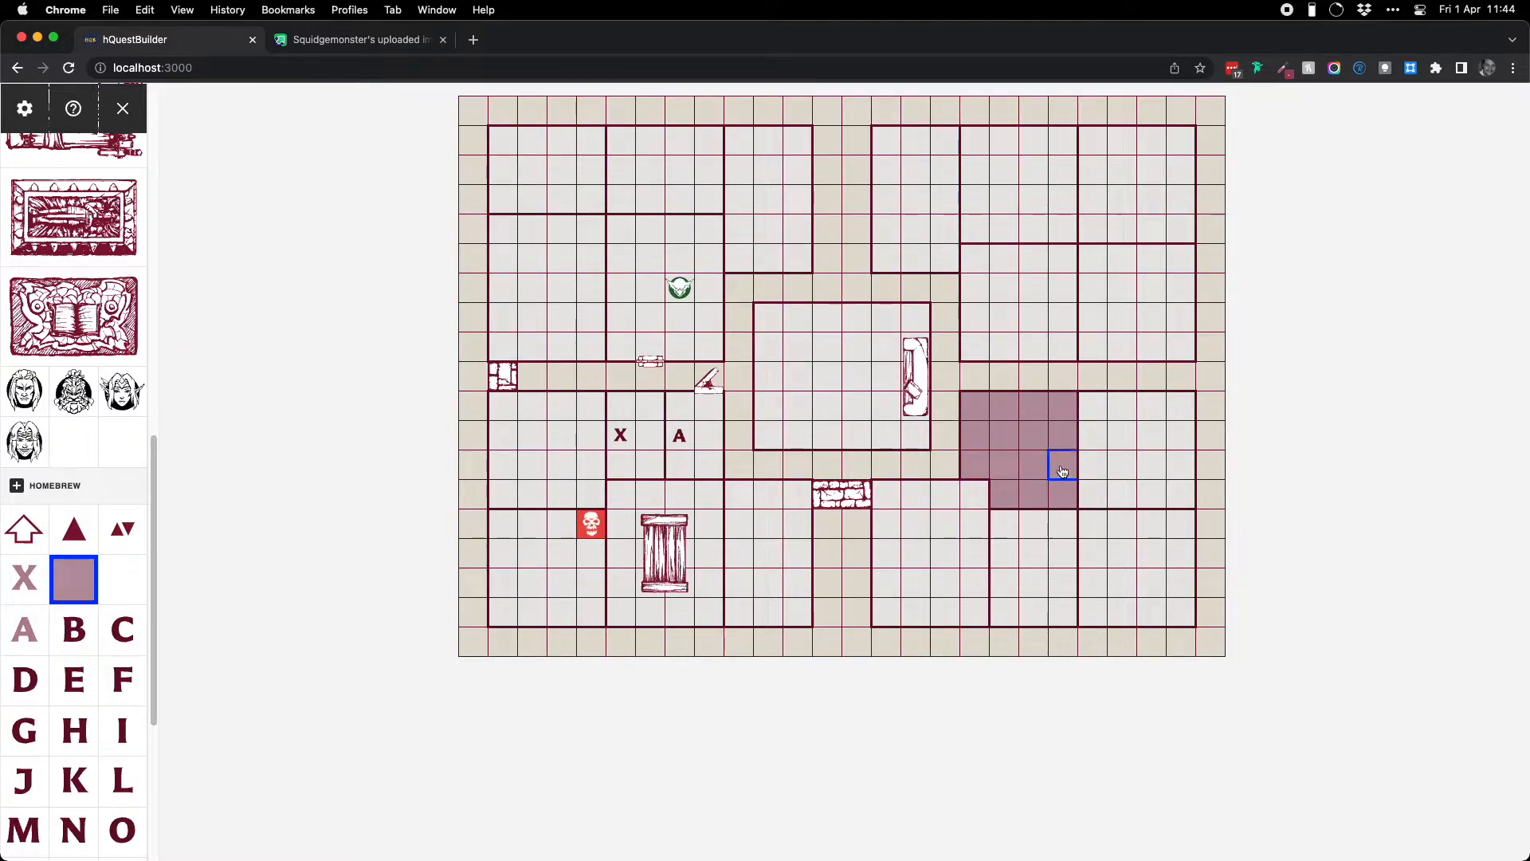
pyautogui.click(84, 580)
pyautogui.click(85, 592)
pyautogui.click(85, 592)
pyautogui.click(1109, 488)
# Preview the map in the black-and-white and light green themes, and return to the first theme.
pyautogui.scroll(15, 101, 500)
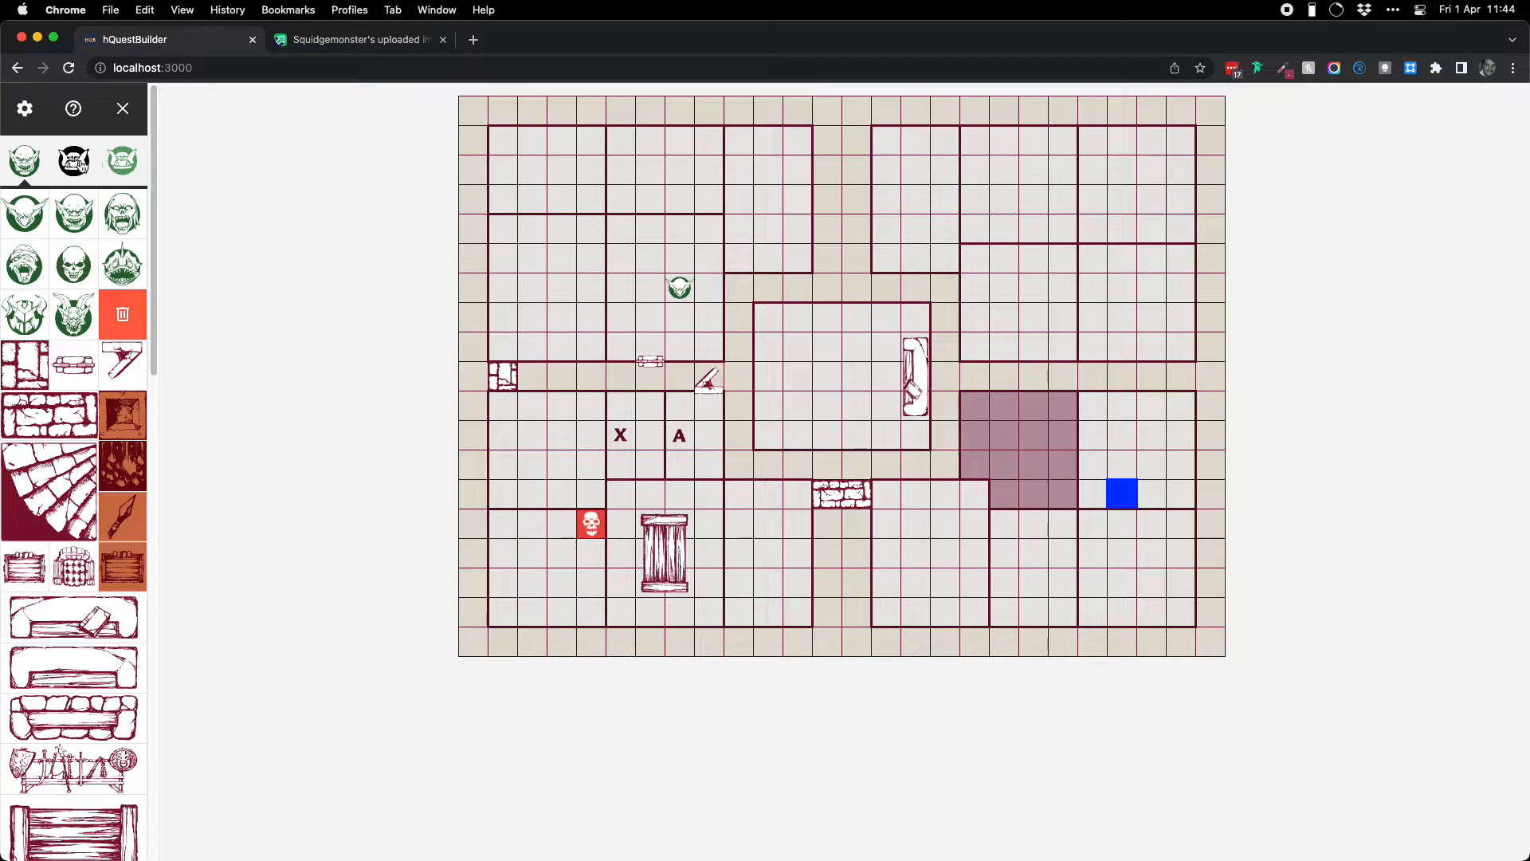
pyautogui.click(73, 165)
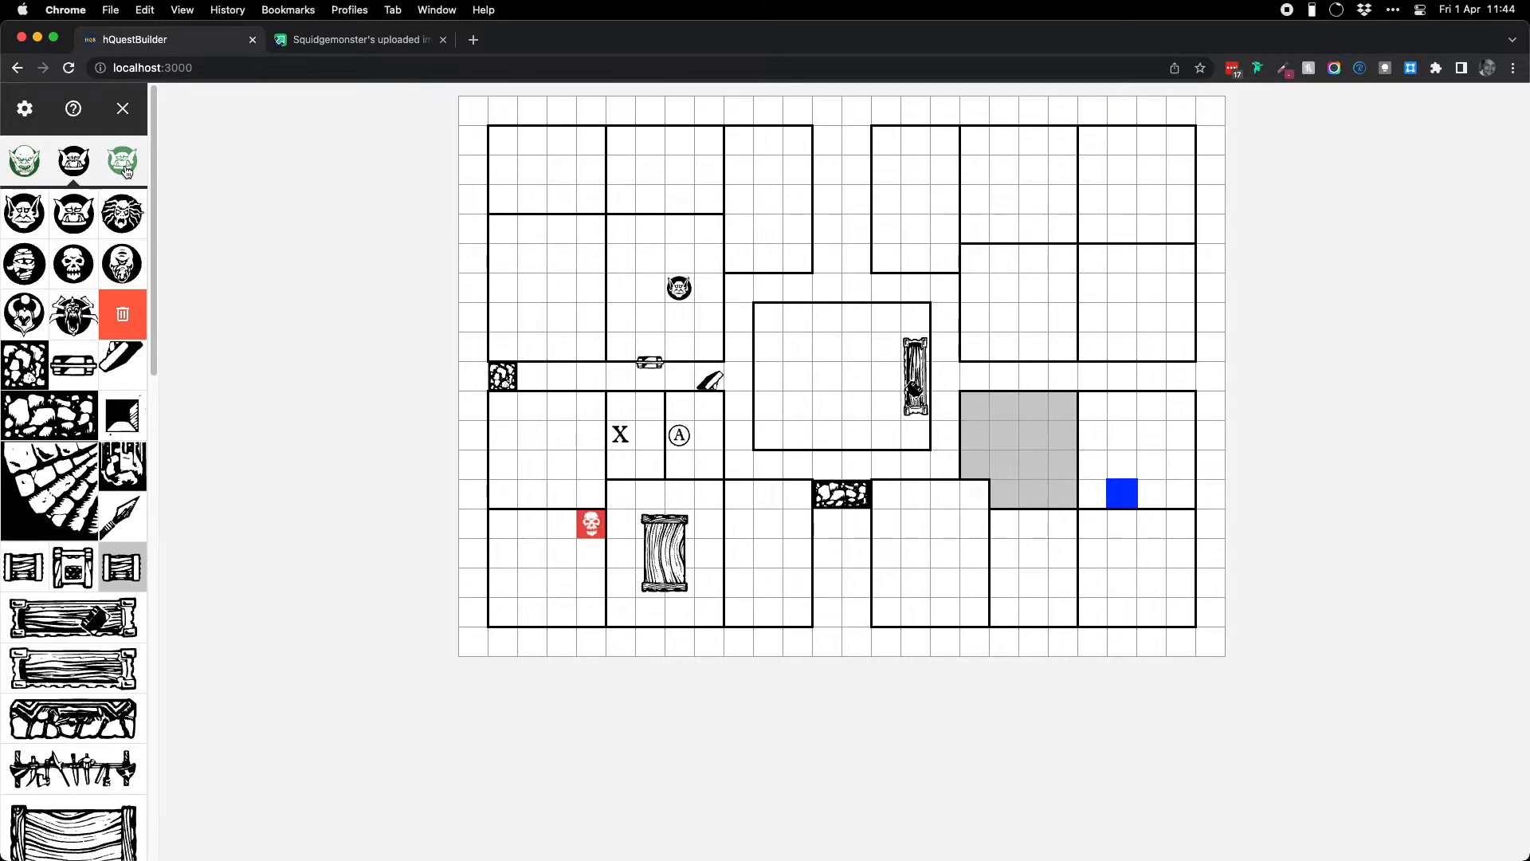
pyautogui.click(124, 169)
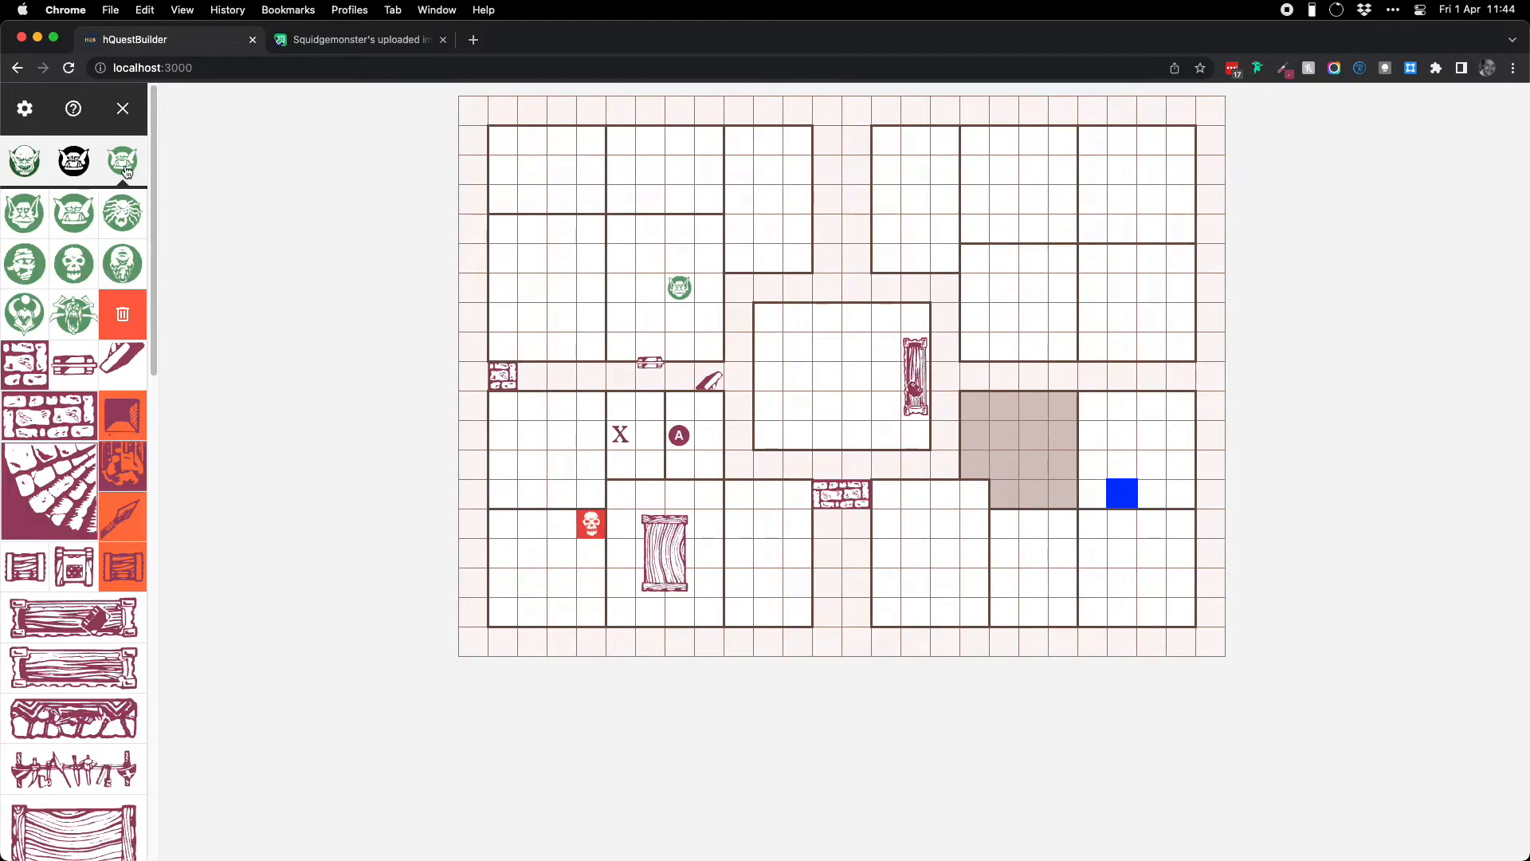
pyautogui.click(24, 165)
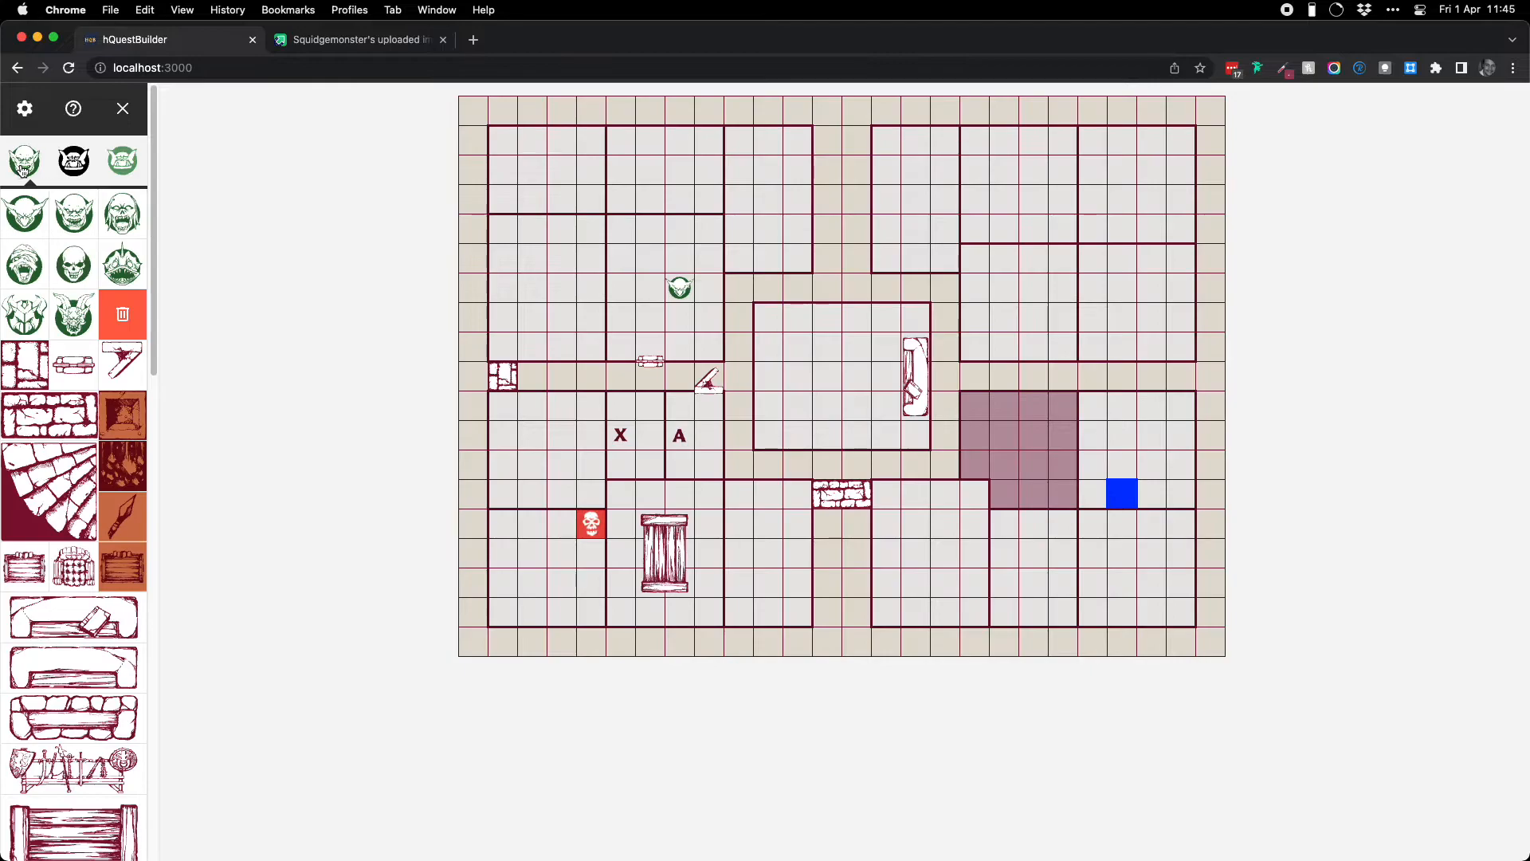
# Open the quest settings and examine the title, author, narrative, notes and wandering monster fields.
pyautogui.click(29, 116)
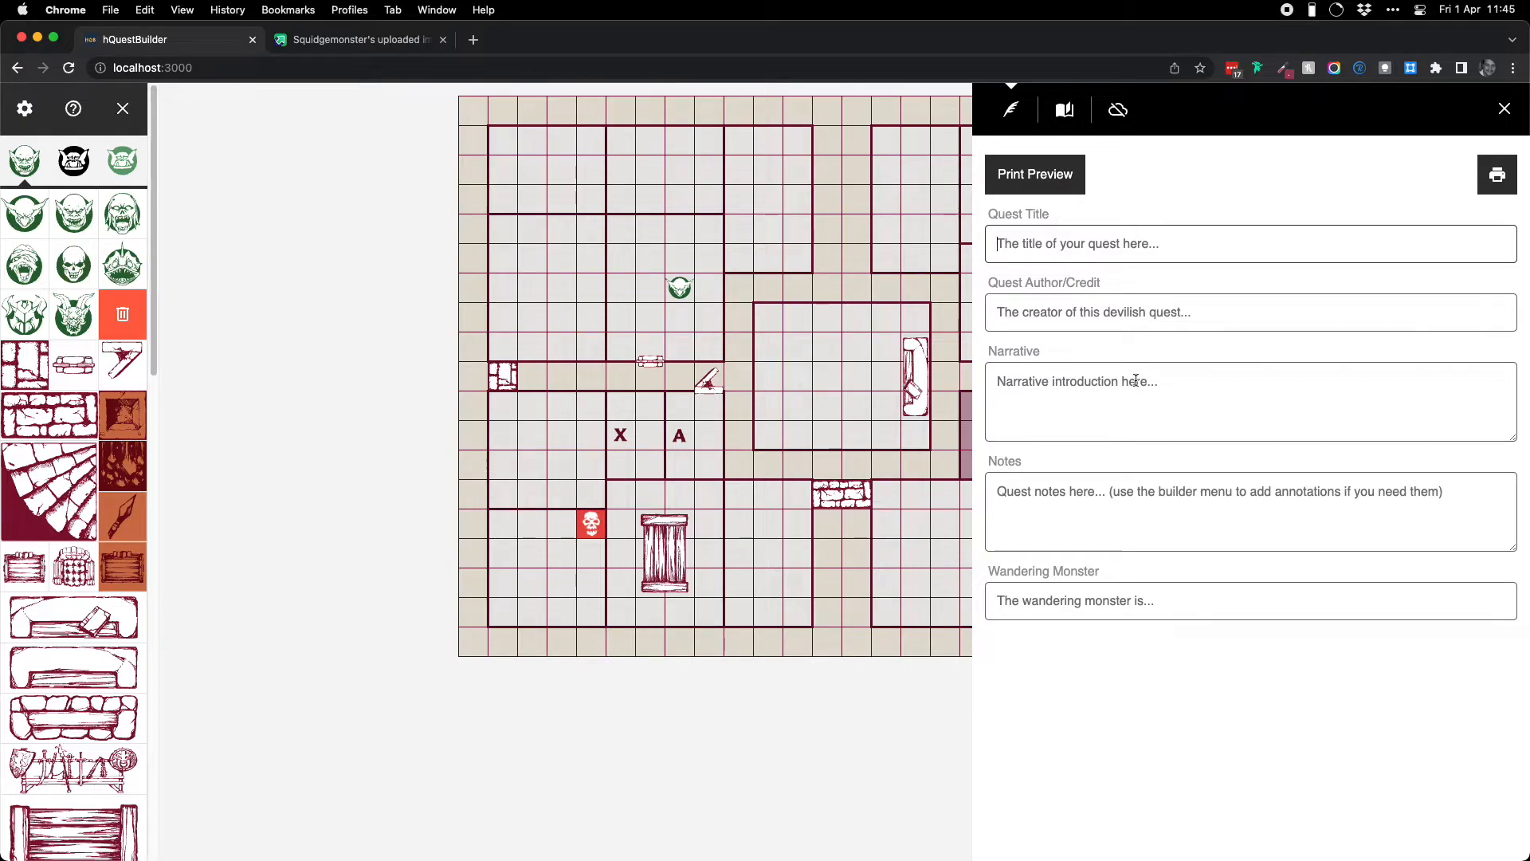
pyautogui.click(1125, 498)
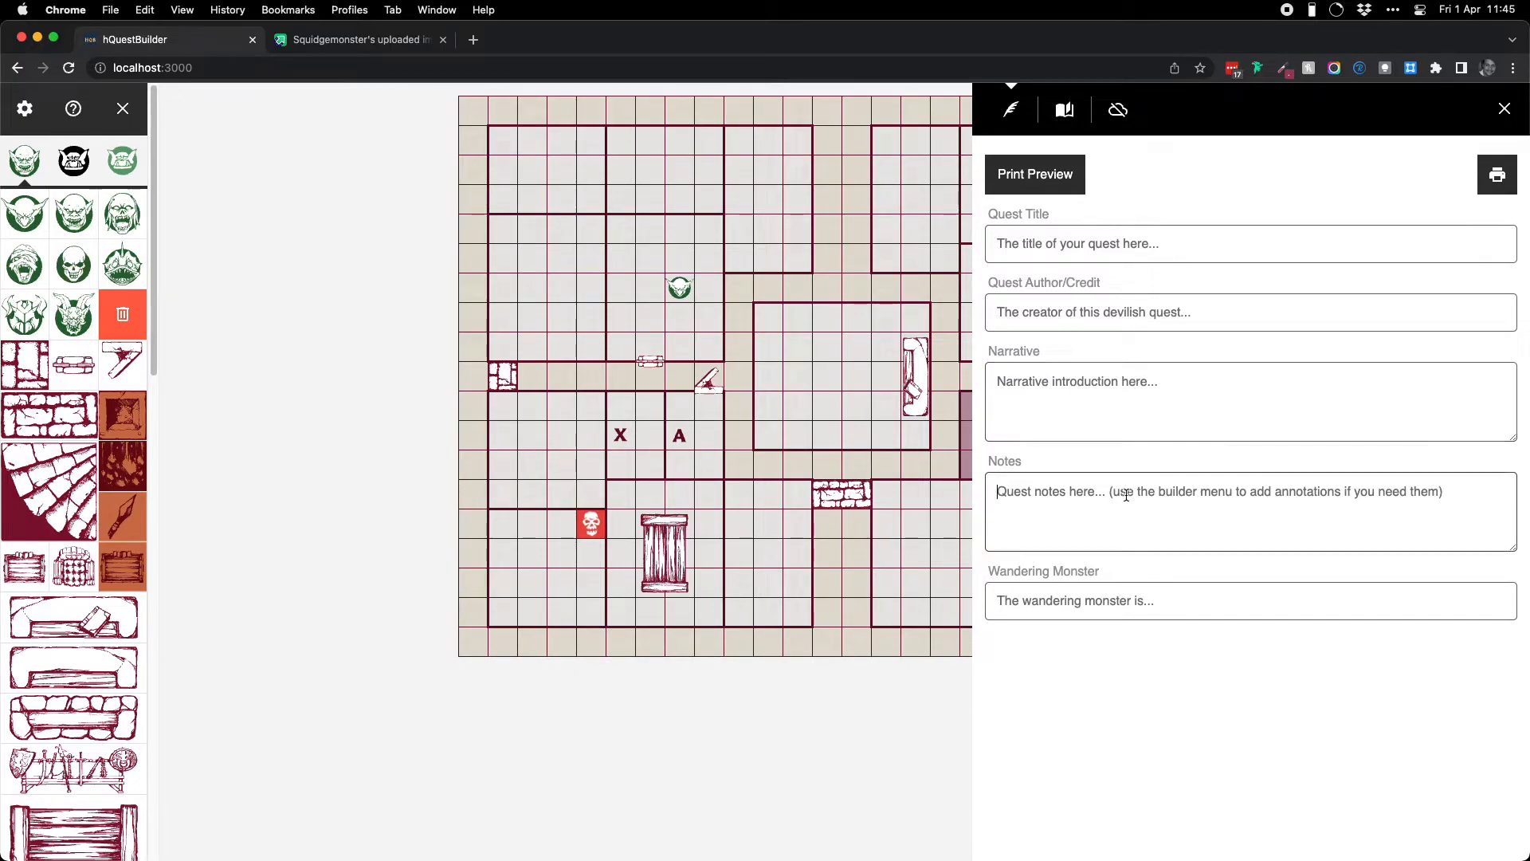
pyautogui.click(1126, 615)
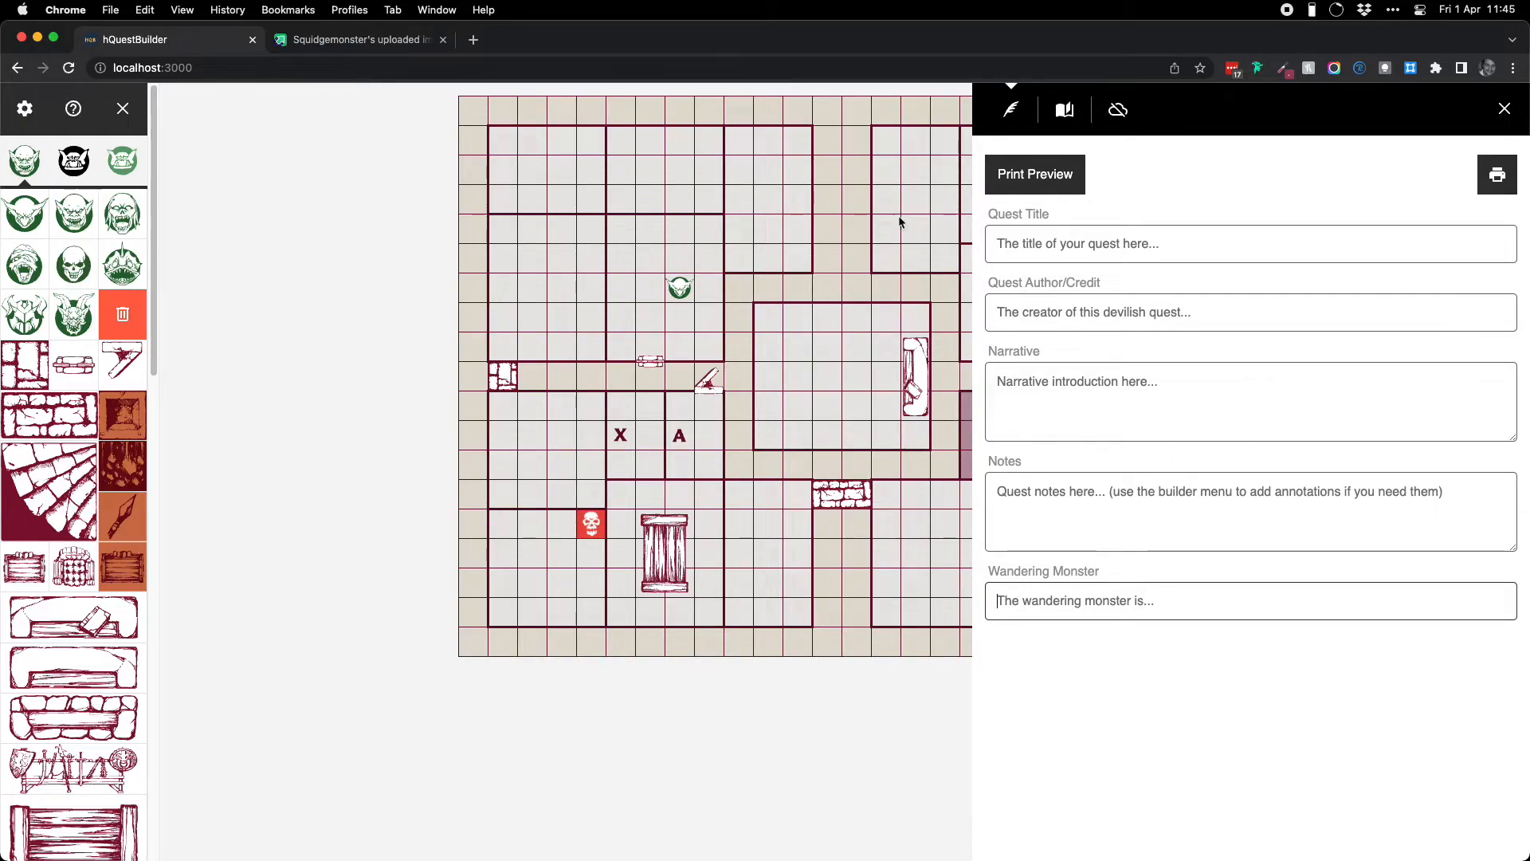
# Open the list of saved quests and load The Catacombs.
pyautogui.click(1065, 109)
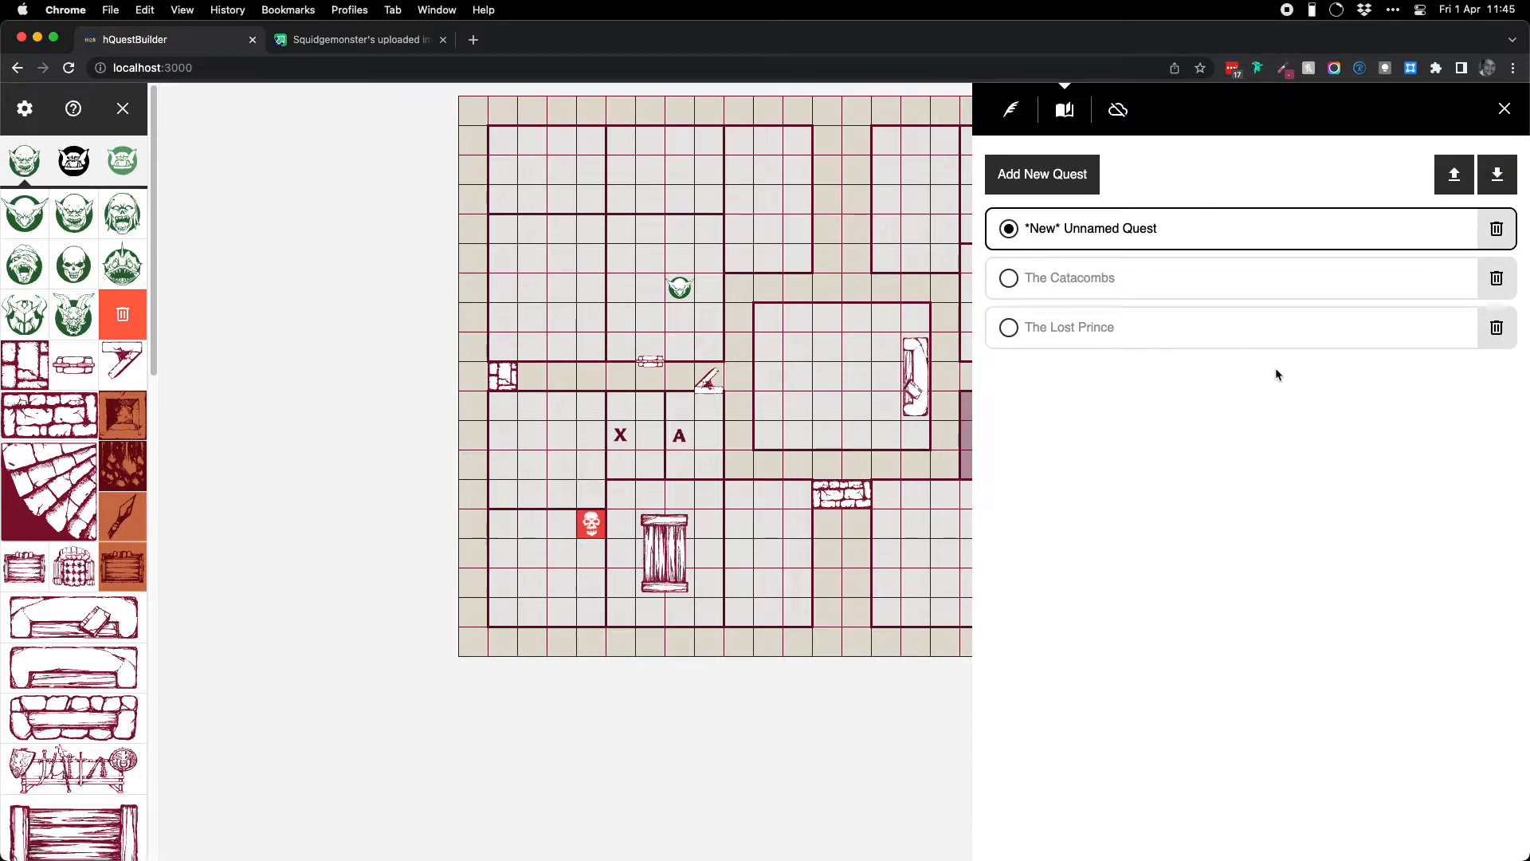
pyautogui.click(1188, 289)
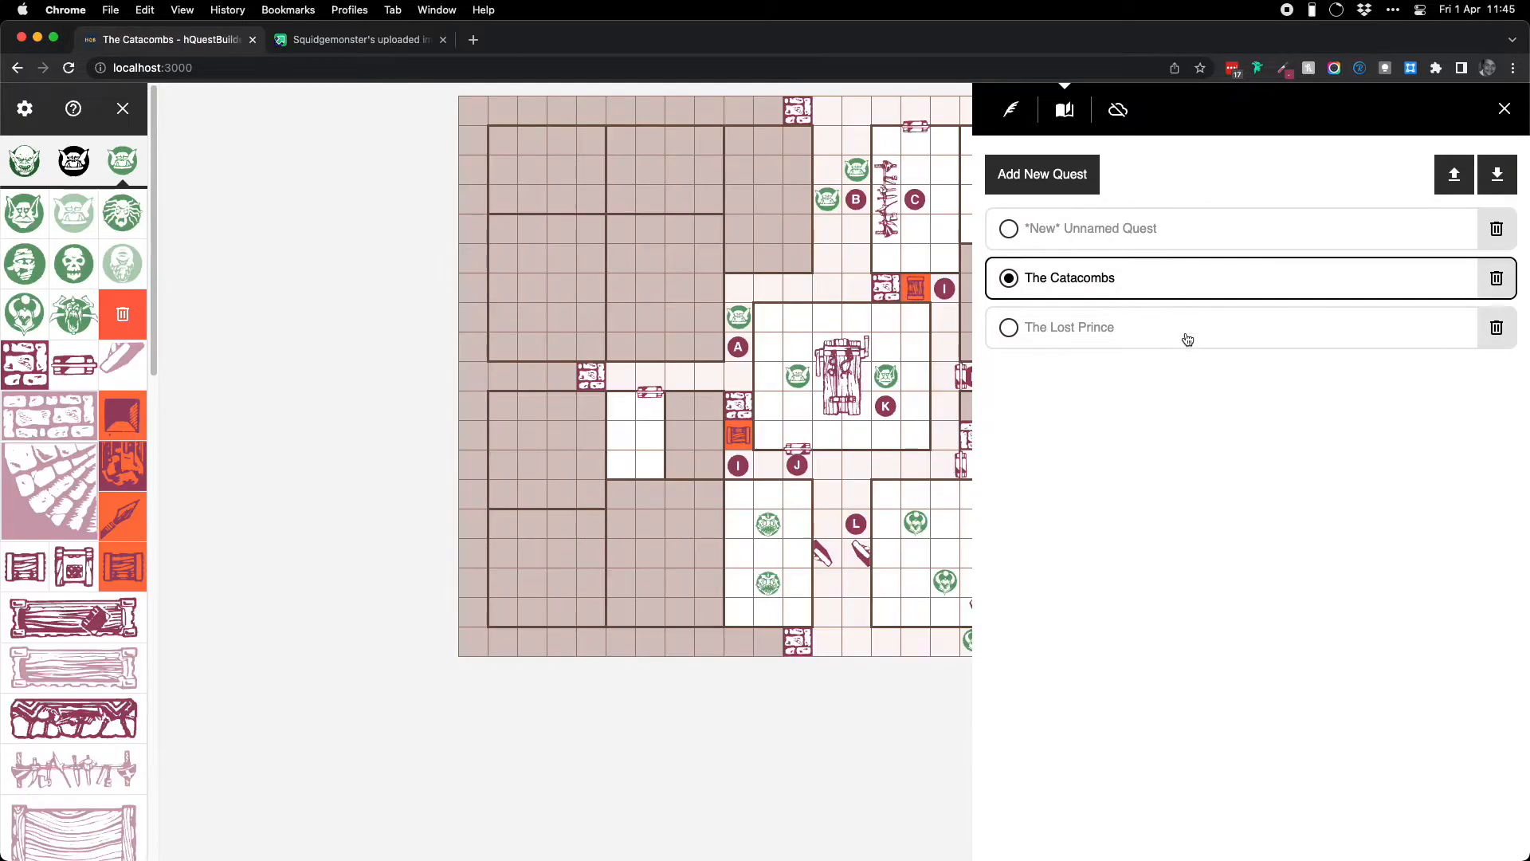
# Switch between the saved quests The Lost Prince and The Catacombs, and view the quest details of The Catacombs.
pyautogui.click(1185, 335)
pyautogui.click(1144, 291)
pyautogui.click(1154, 337)
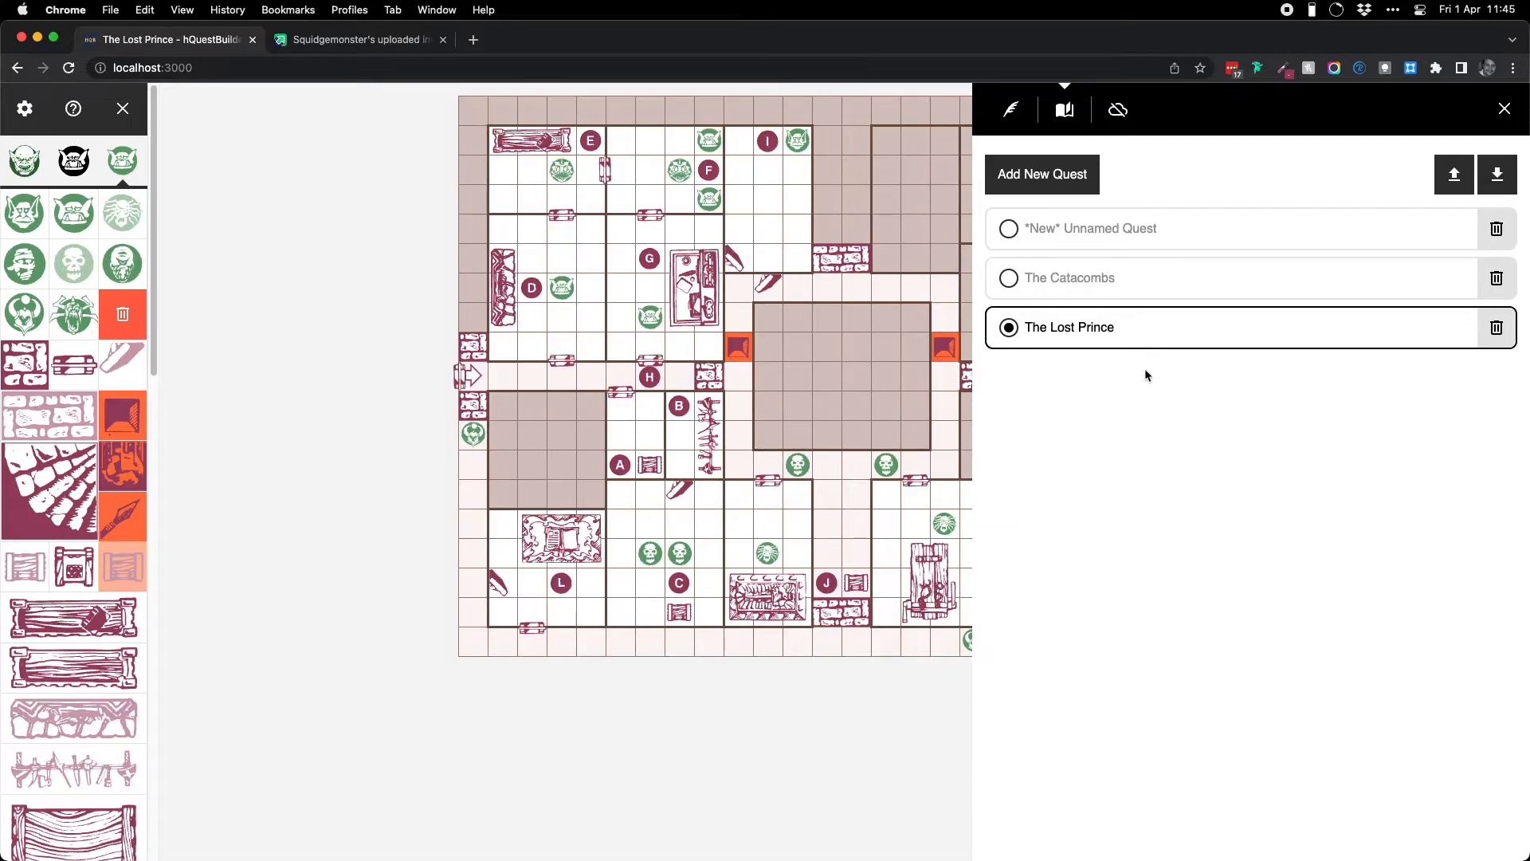
pyautogui.click(1143, 295)
pyautogui.click(1010, 109)
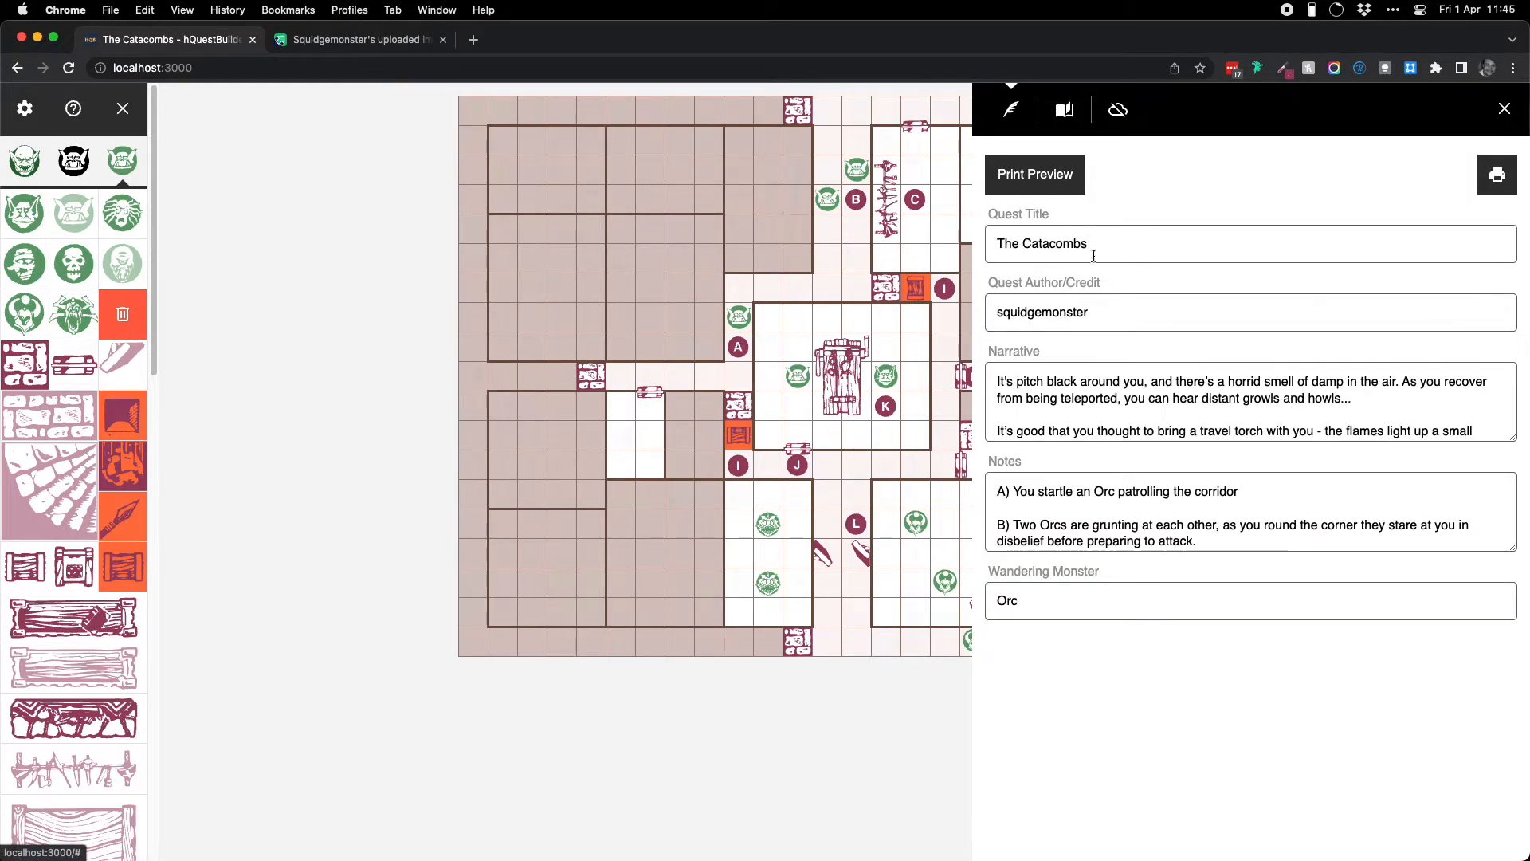
# Add a new quest, set its title to New Name, and return to the saved quests list.
pyautogui.click(1062, 112)
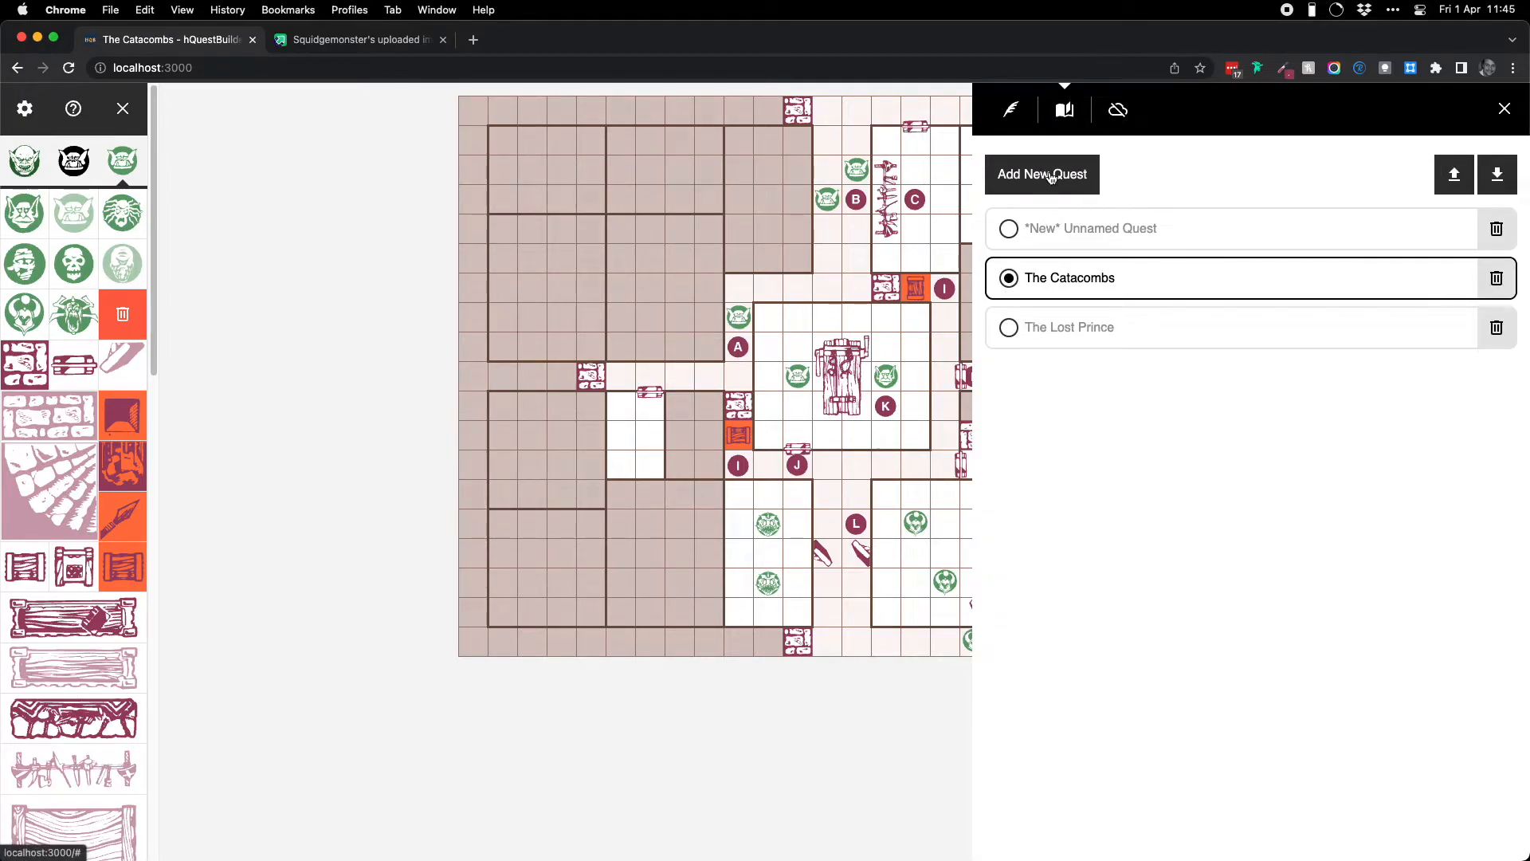
pyautogui.click(1051, 177)
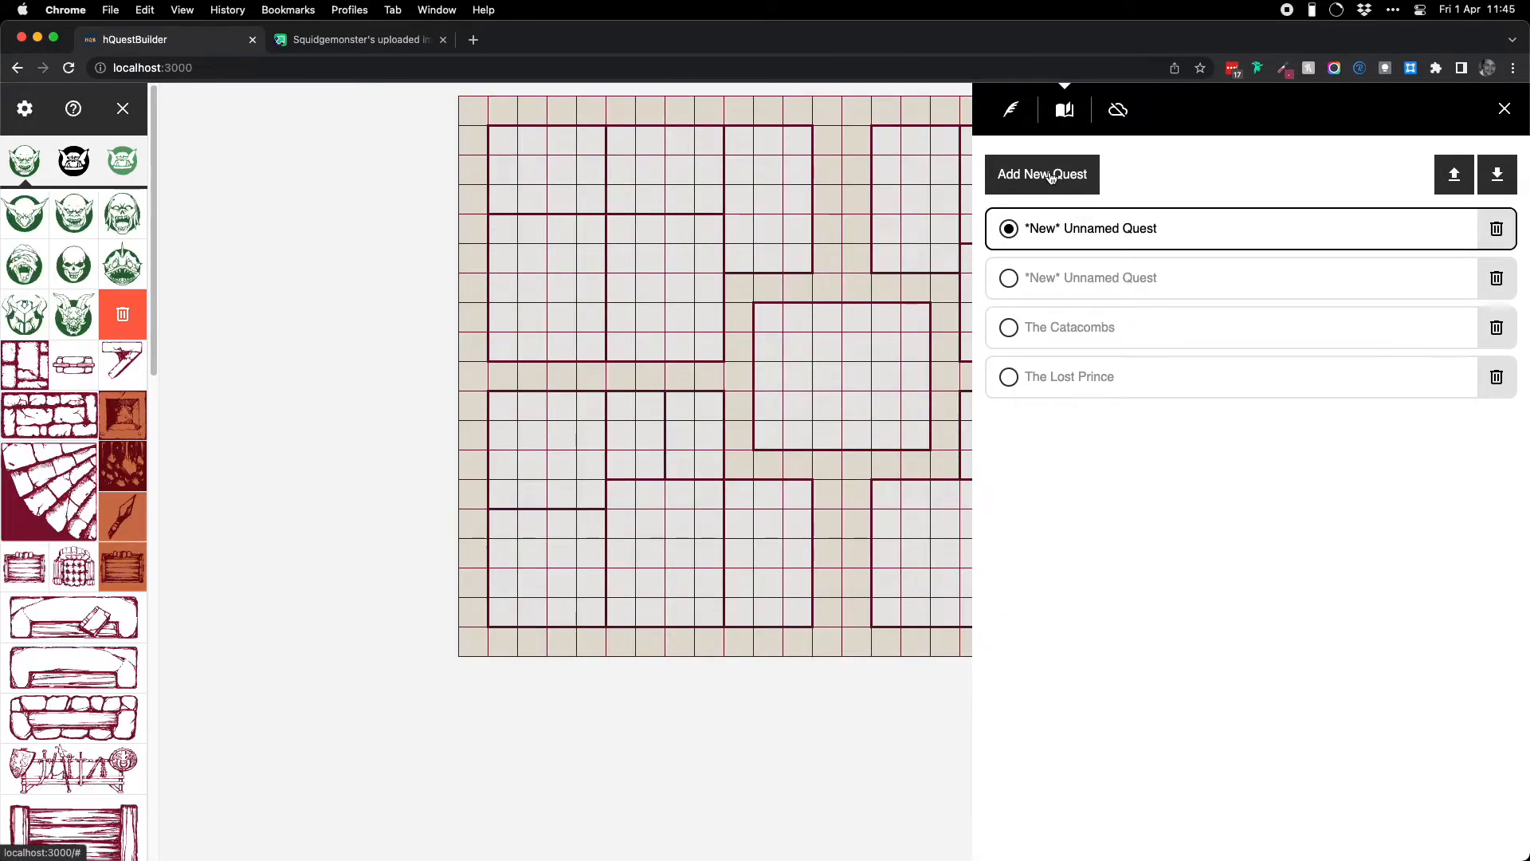
pyautogui.click(1012, 111)
pyautogui.click(1096, 243)
pyautogui.write('New Name')
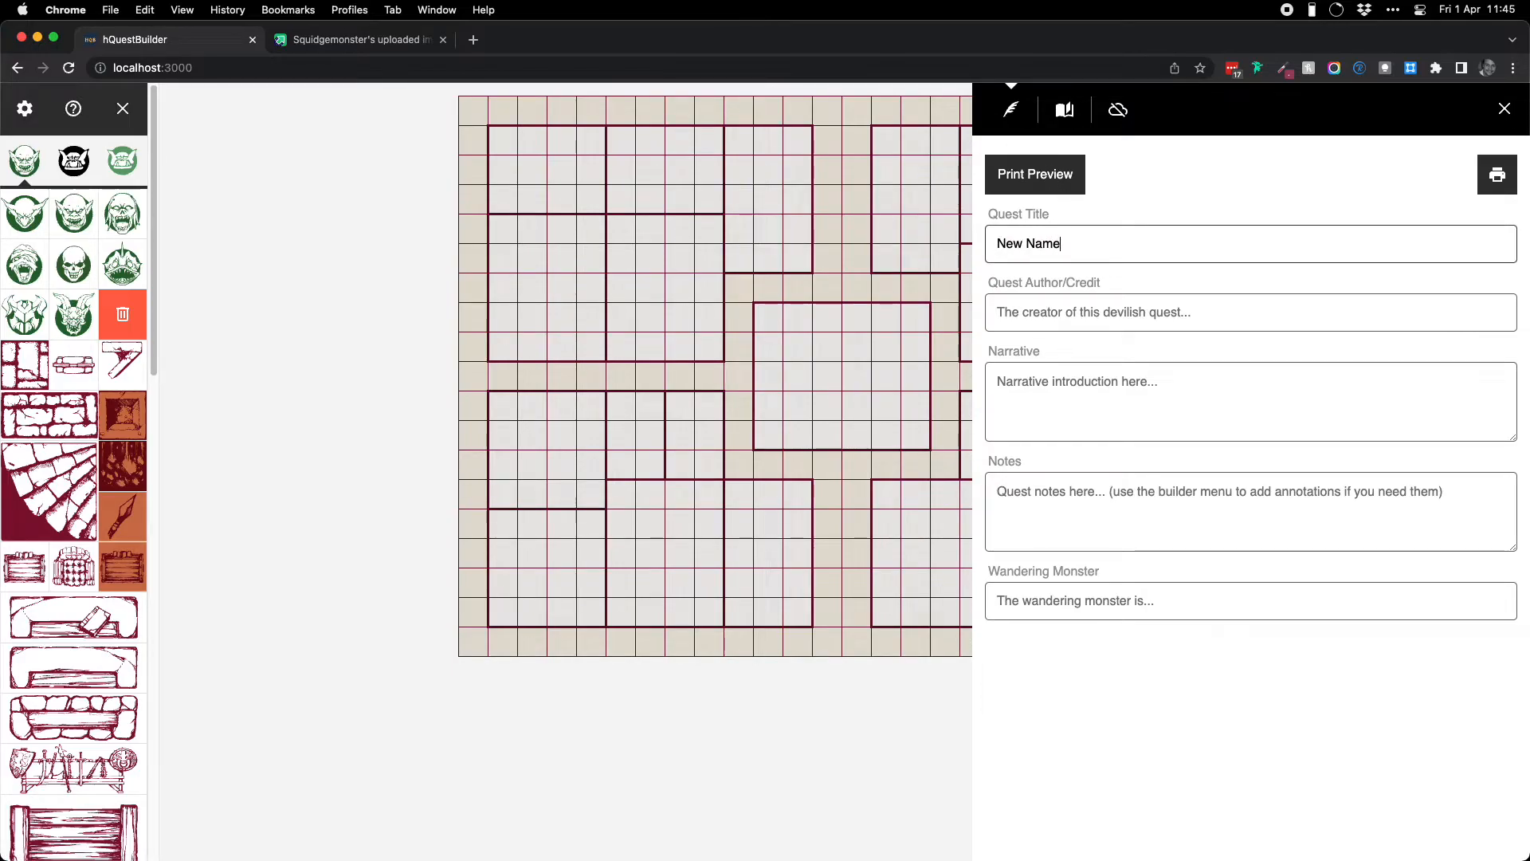
pyautogui.click(1065, 109)
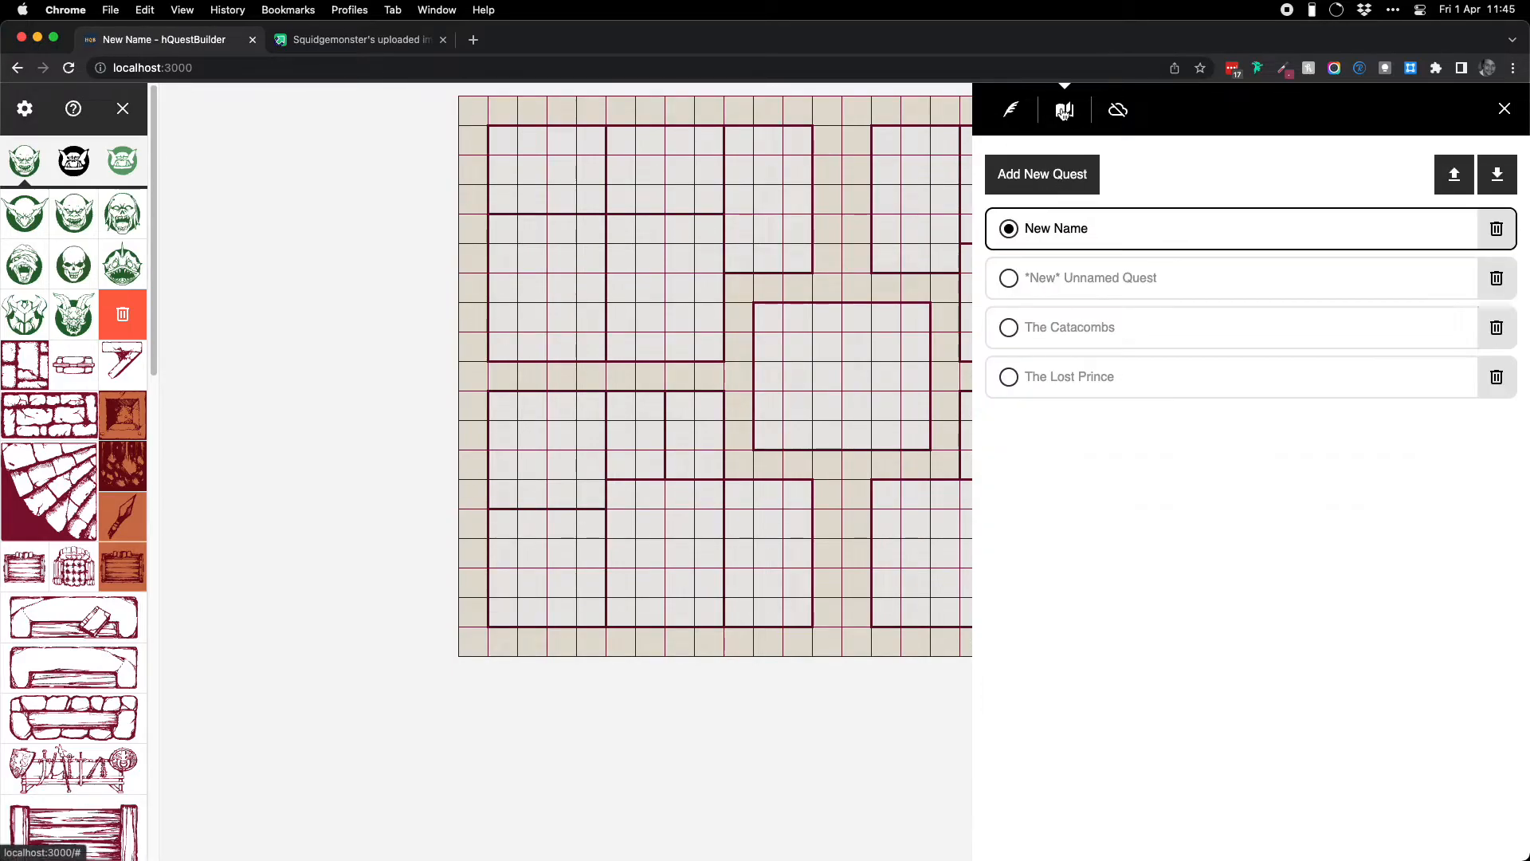
# Load the unnamed quest, The Catacombs and The Lost Prince in turn to compare their maps.
pyautogui.click(1138, 278)
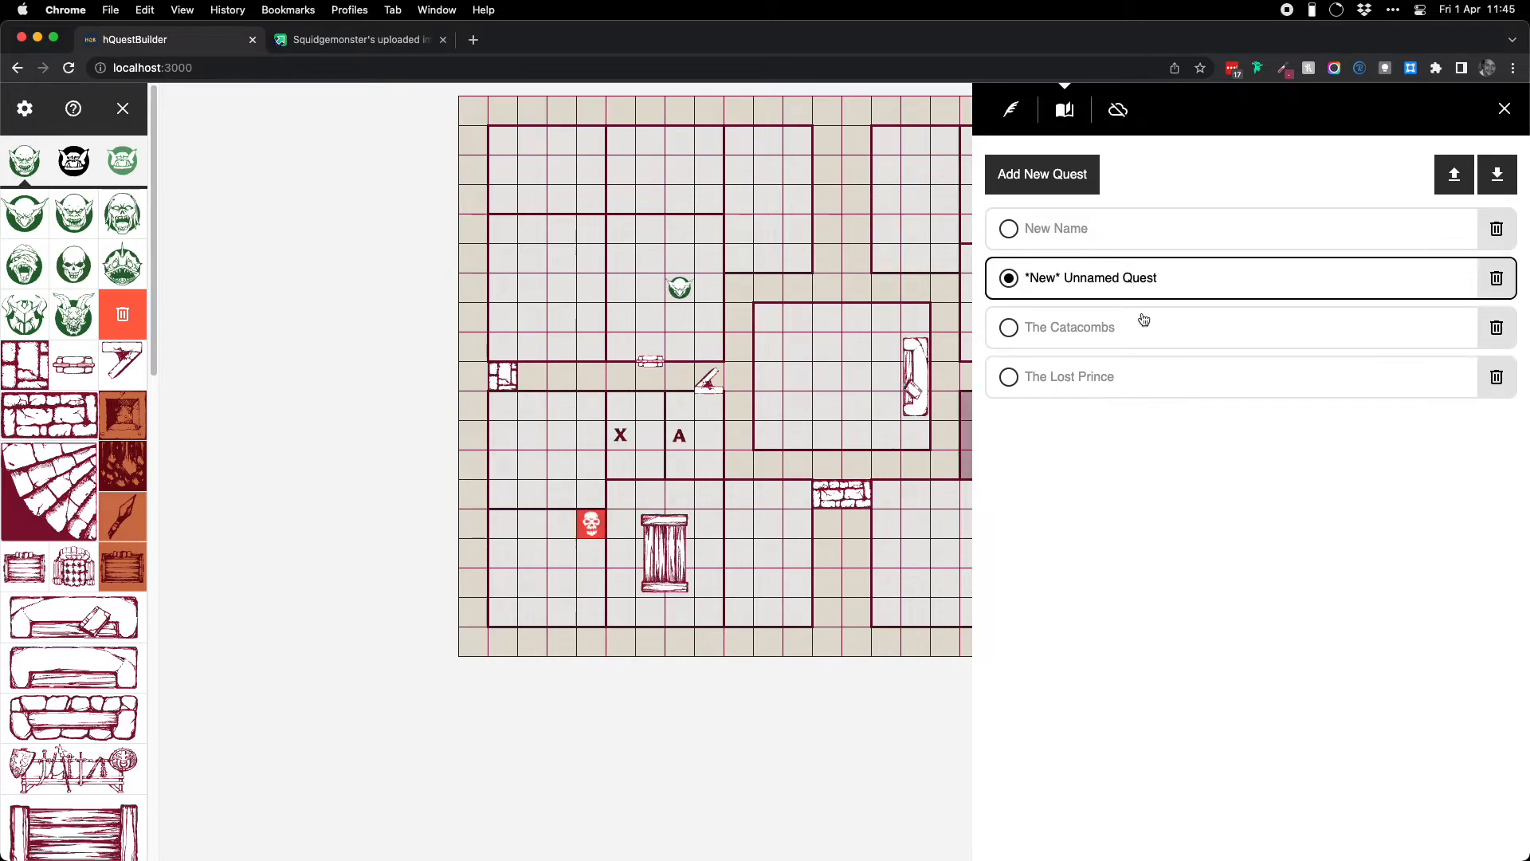
pyautogui.click(1141, 318)
pyautogui.click(1140, 293)
pyautogui.click(1152, 386)
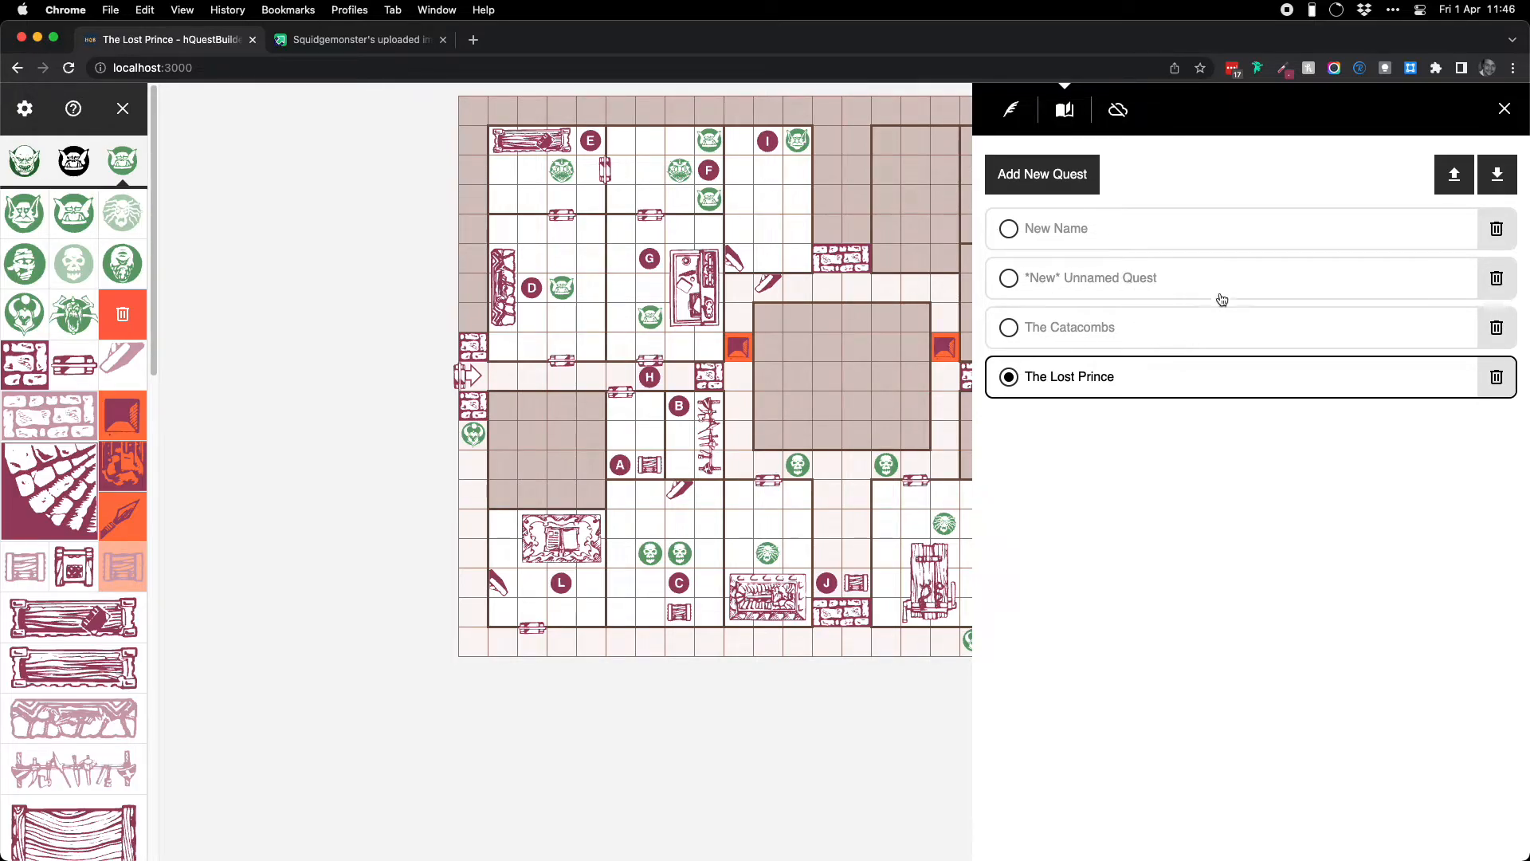
# Download a backup of the quest list and dismiss the browser's download notice.
pyautogui.click(1492, 181)
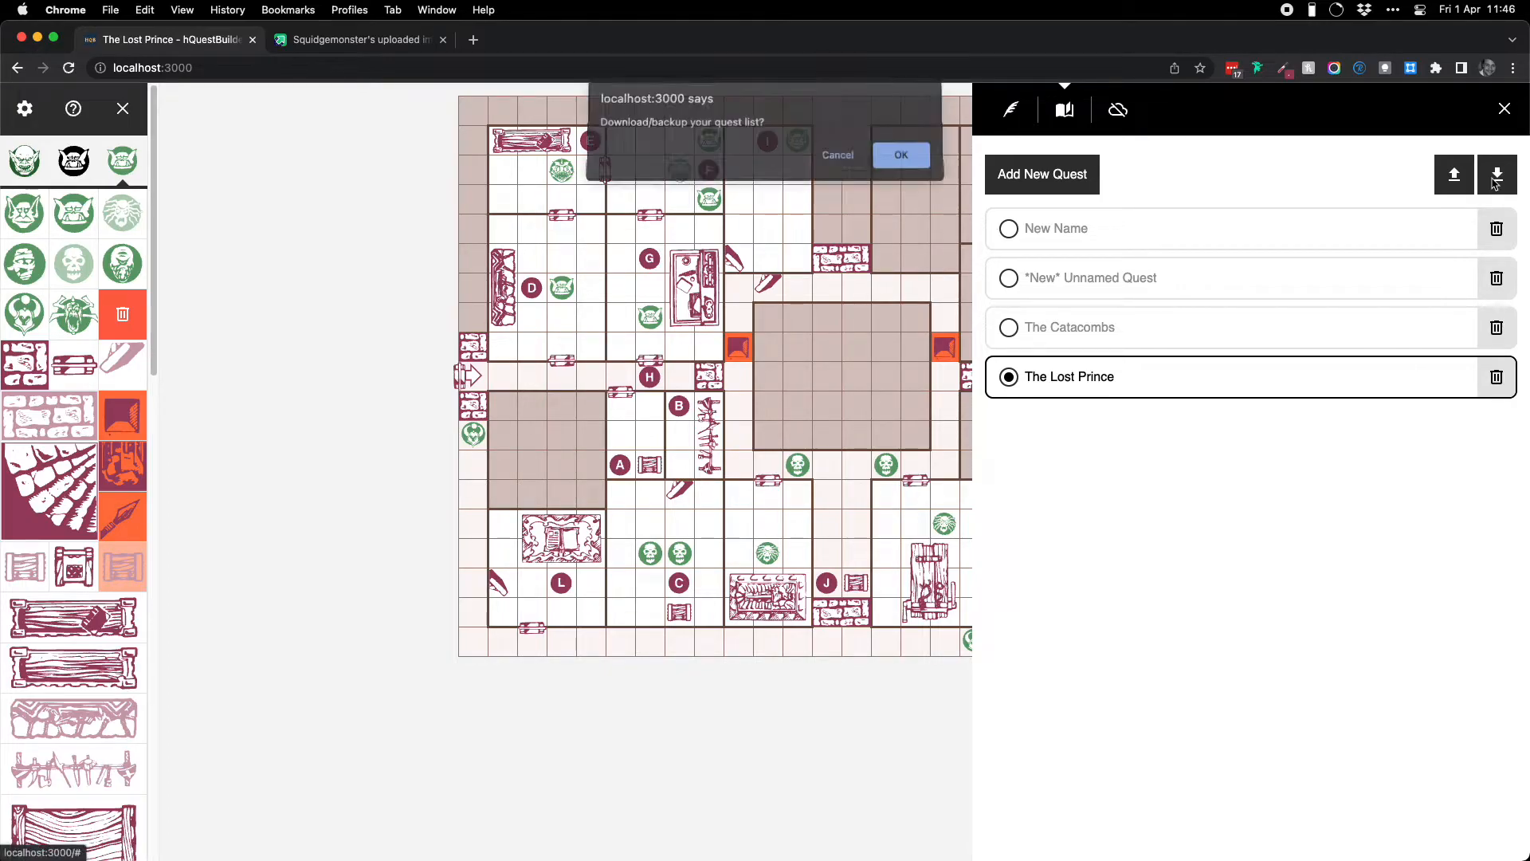
pyautogui.click(900, 158)
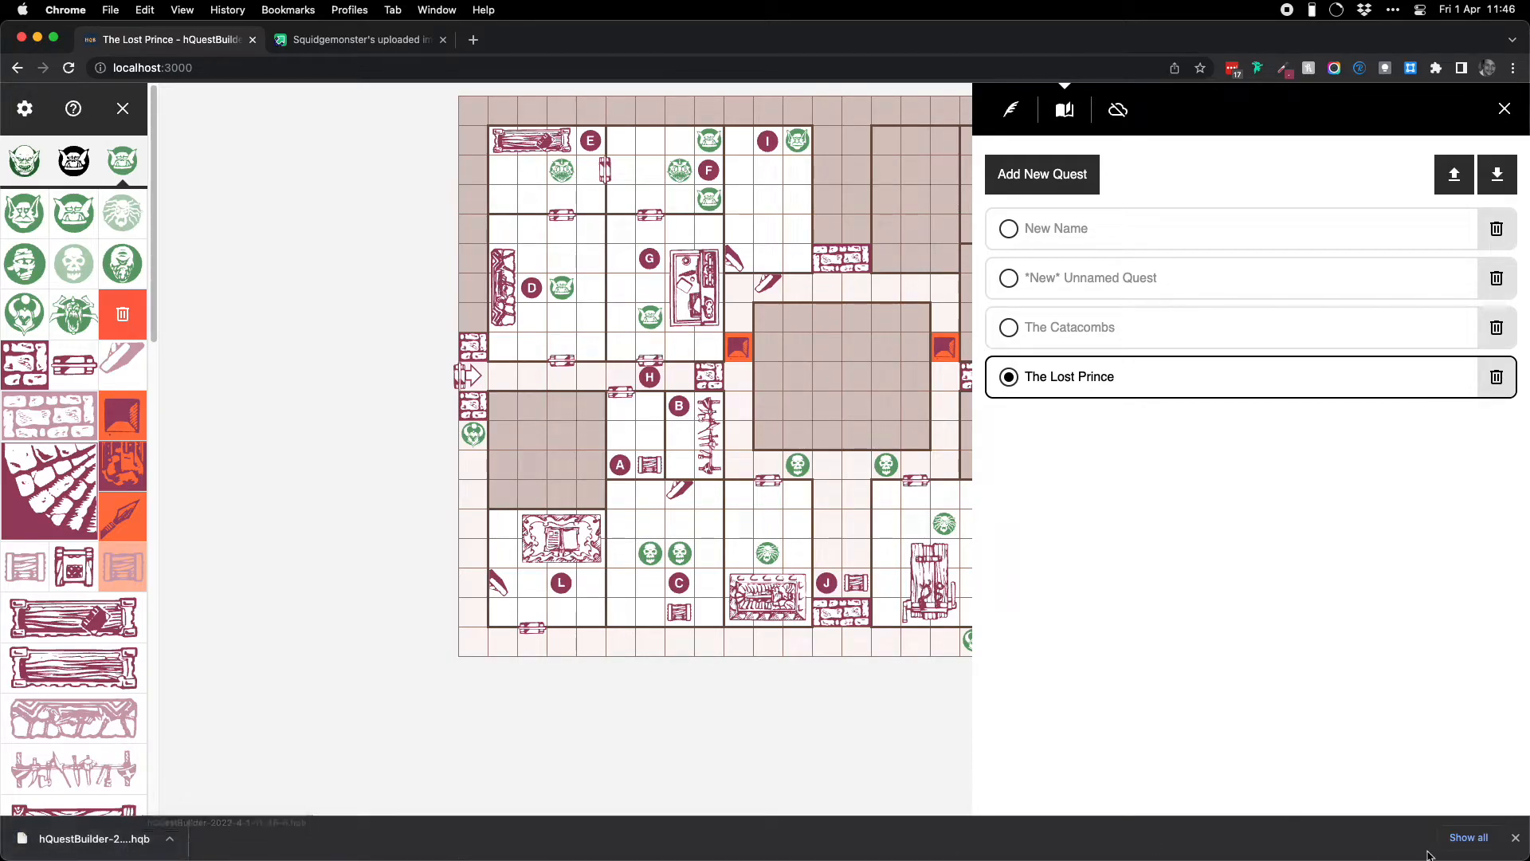
pyautogui.click(1516, 837)
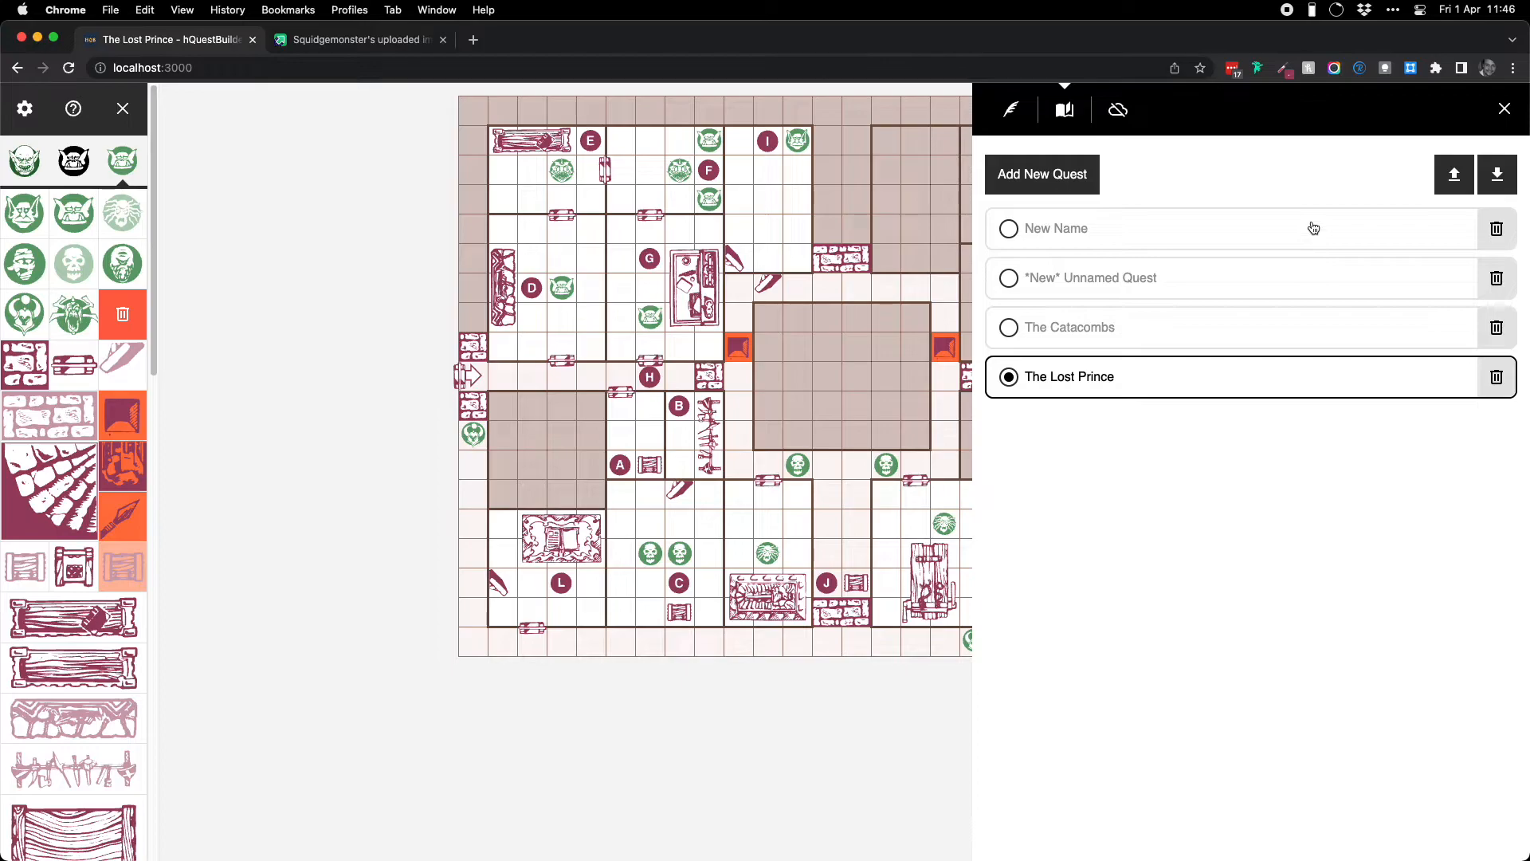
# Load the New Name quest and permanently delete The Lost Prince, The Catacombs and the unnamed quest.
pyautogui.click(1349, 333)
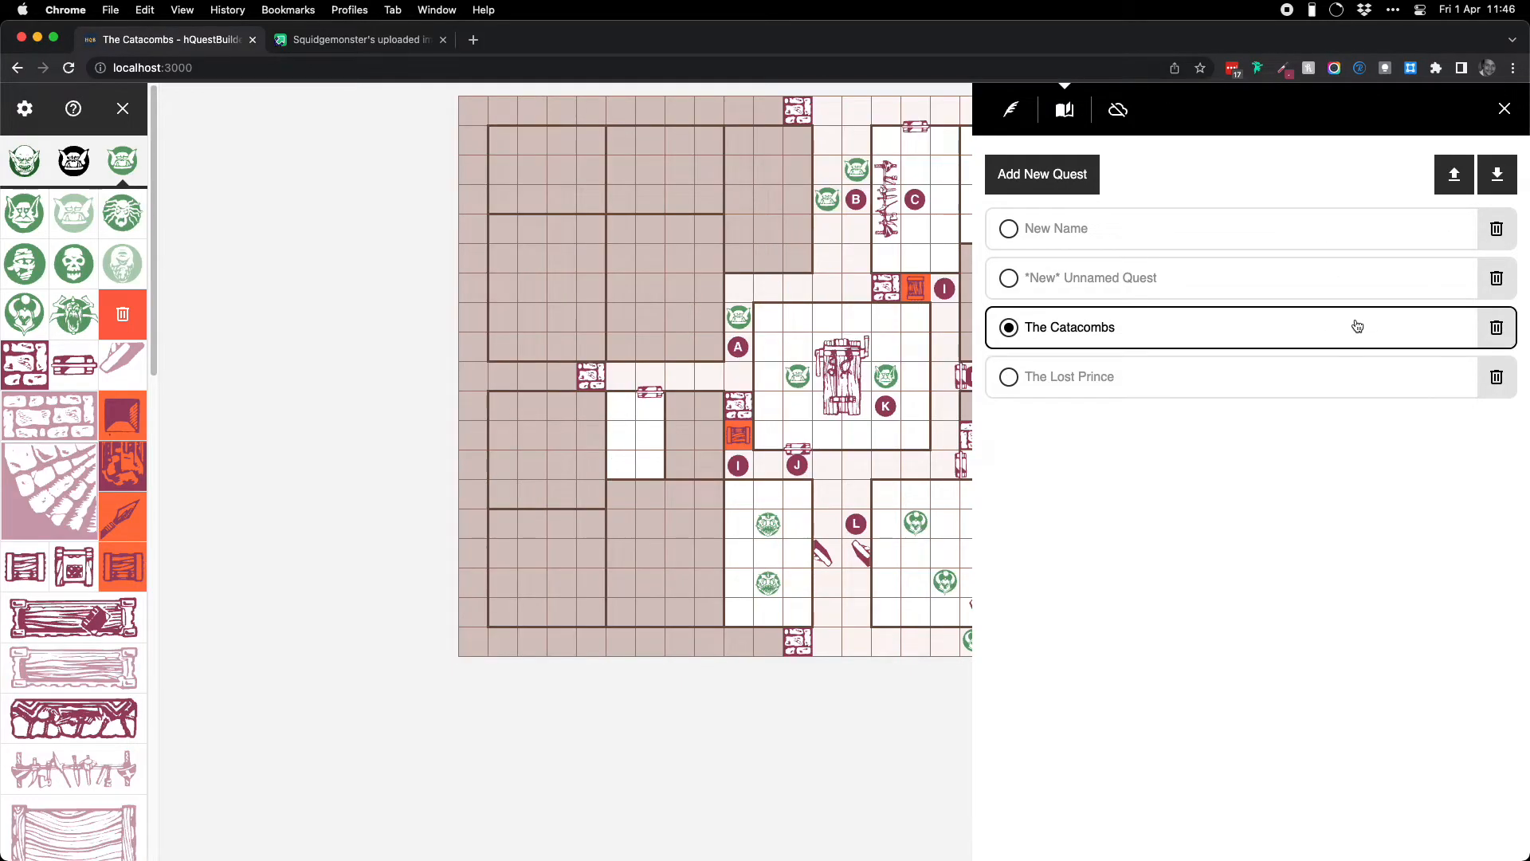
pyautogui.click(1353, 277)
pyautogui.click(1353, 241)
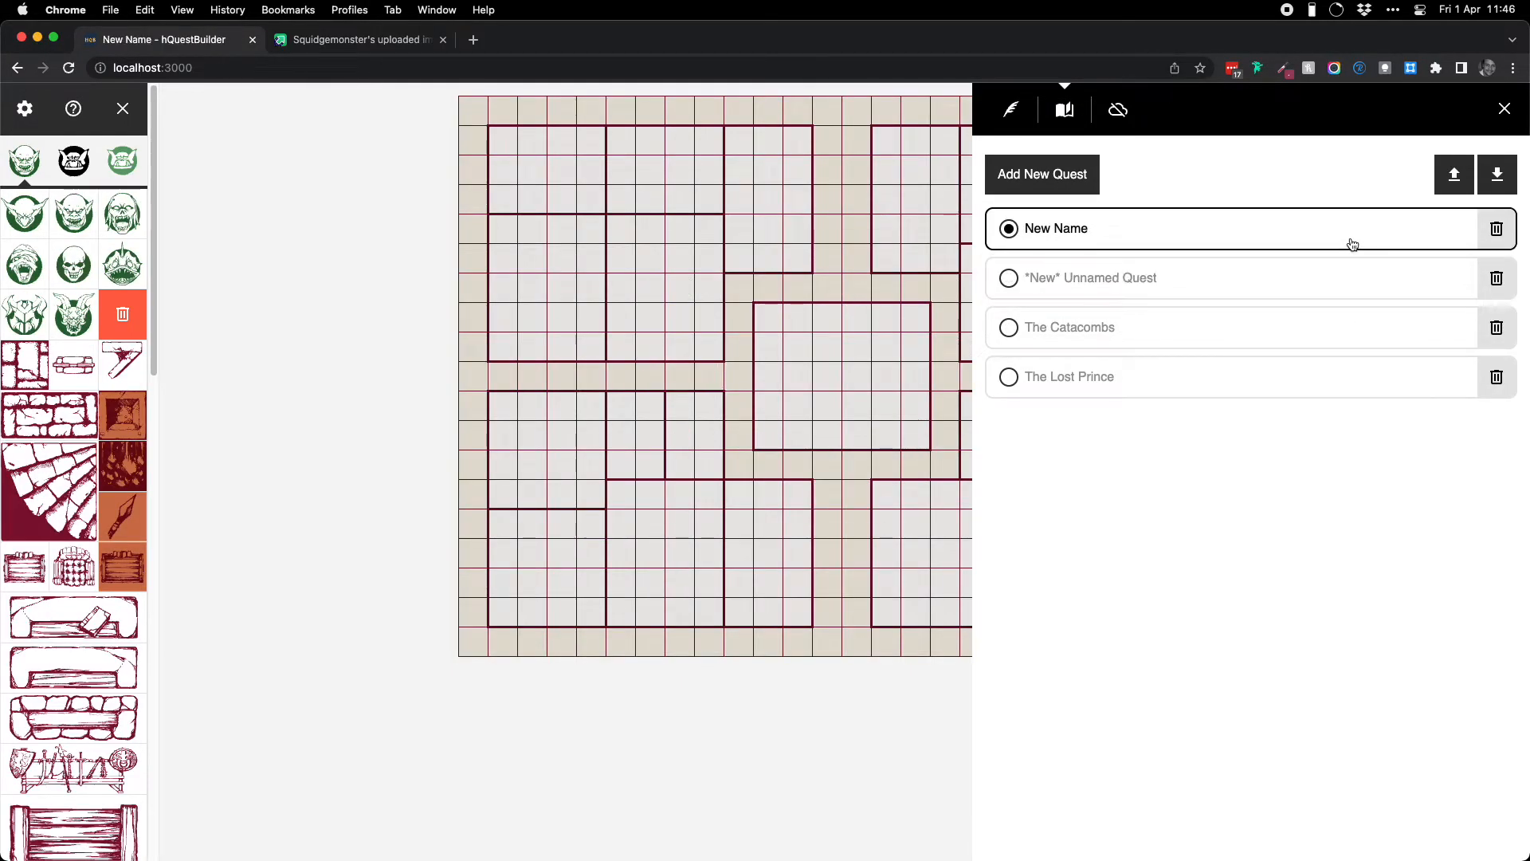
pyautogui.click(1493, 379)
pyautogui.click(901, 157)
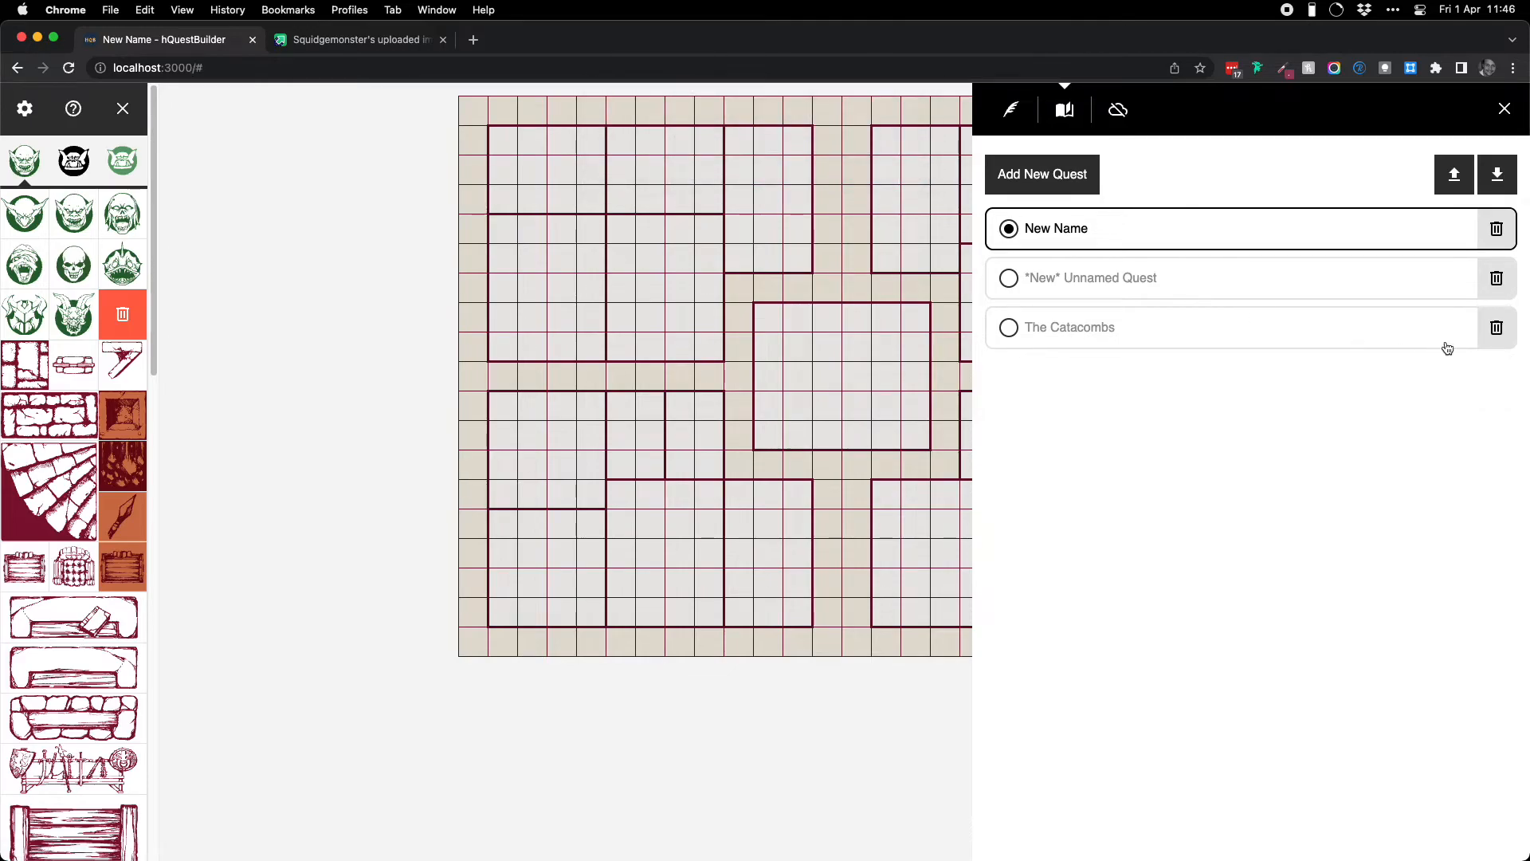
pyautogui.click(1496, 328)
pyautogui.click(901, 157)
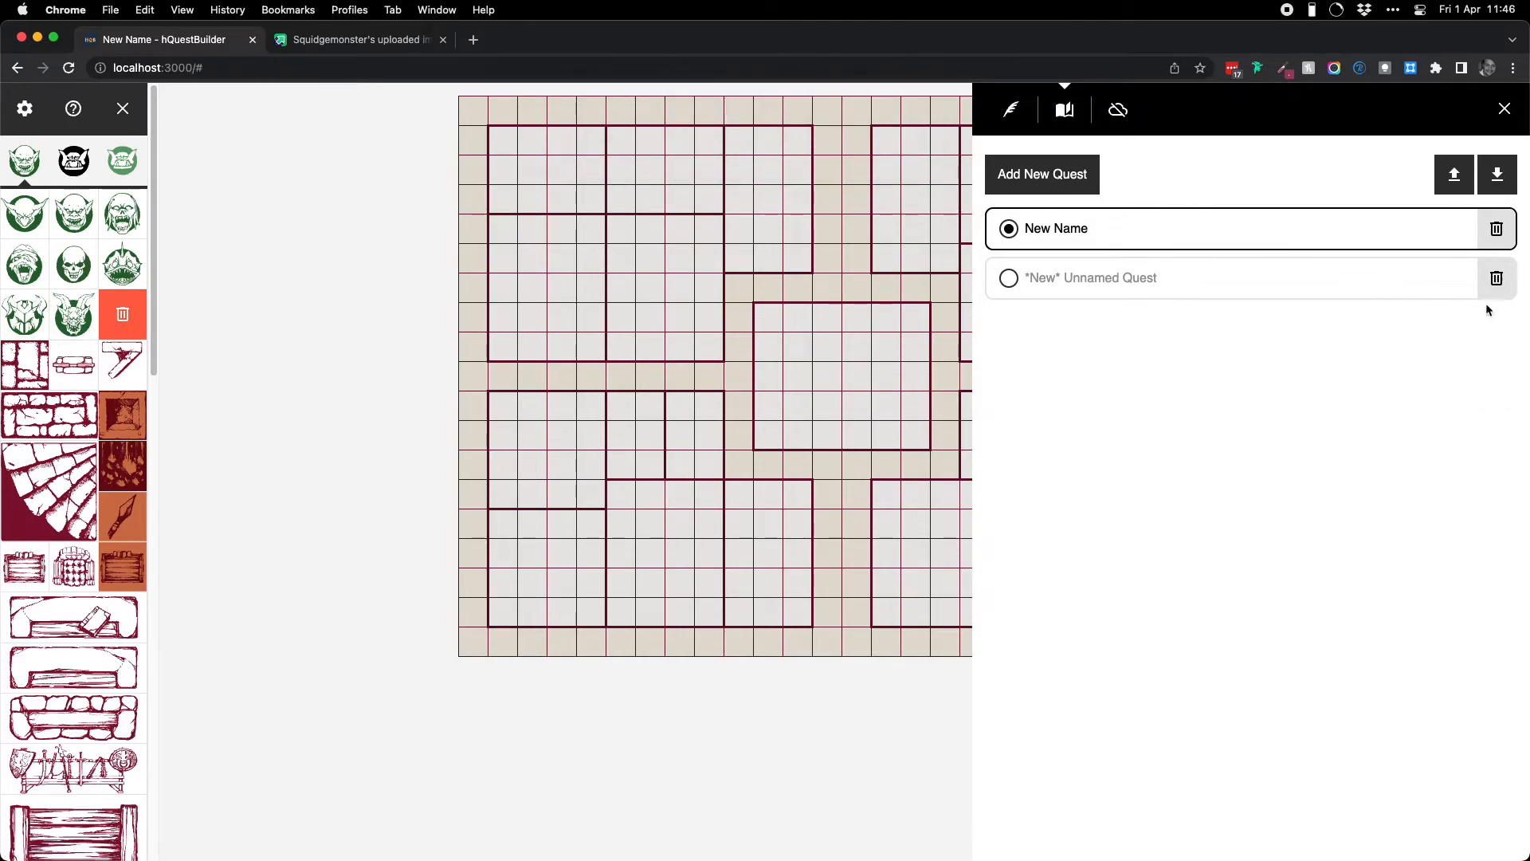
pyautogui.click(1496, 278)
pyautogui.click(901, 157)
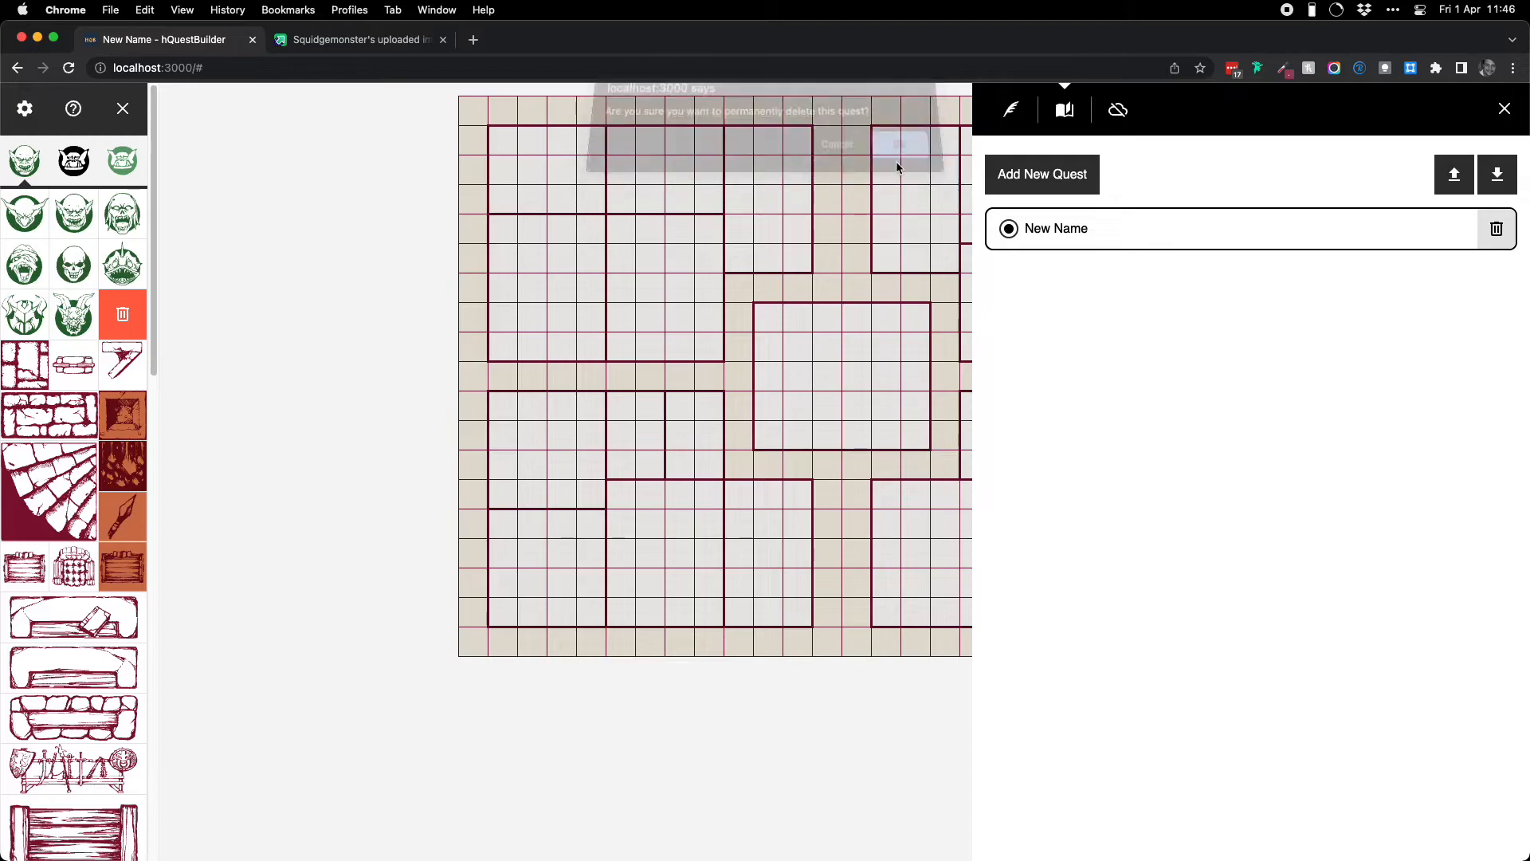
# Try to delete the selected New Name quest, and replace it with a newly added blank quest.
pyautogui.click(1499, 232)
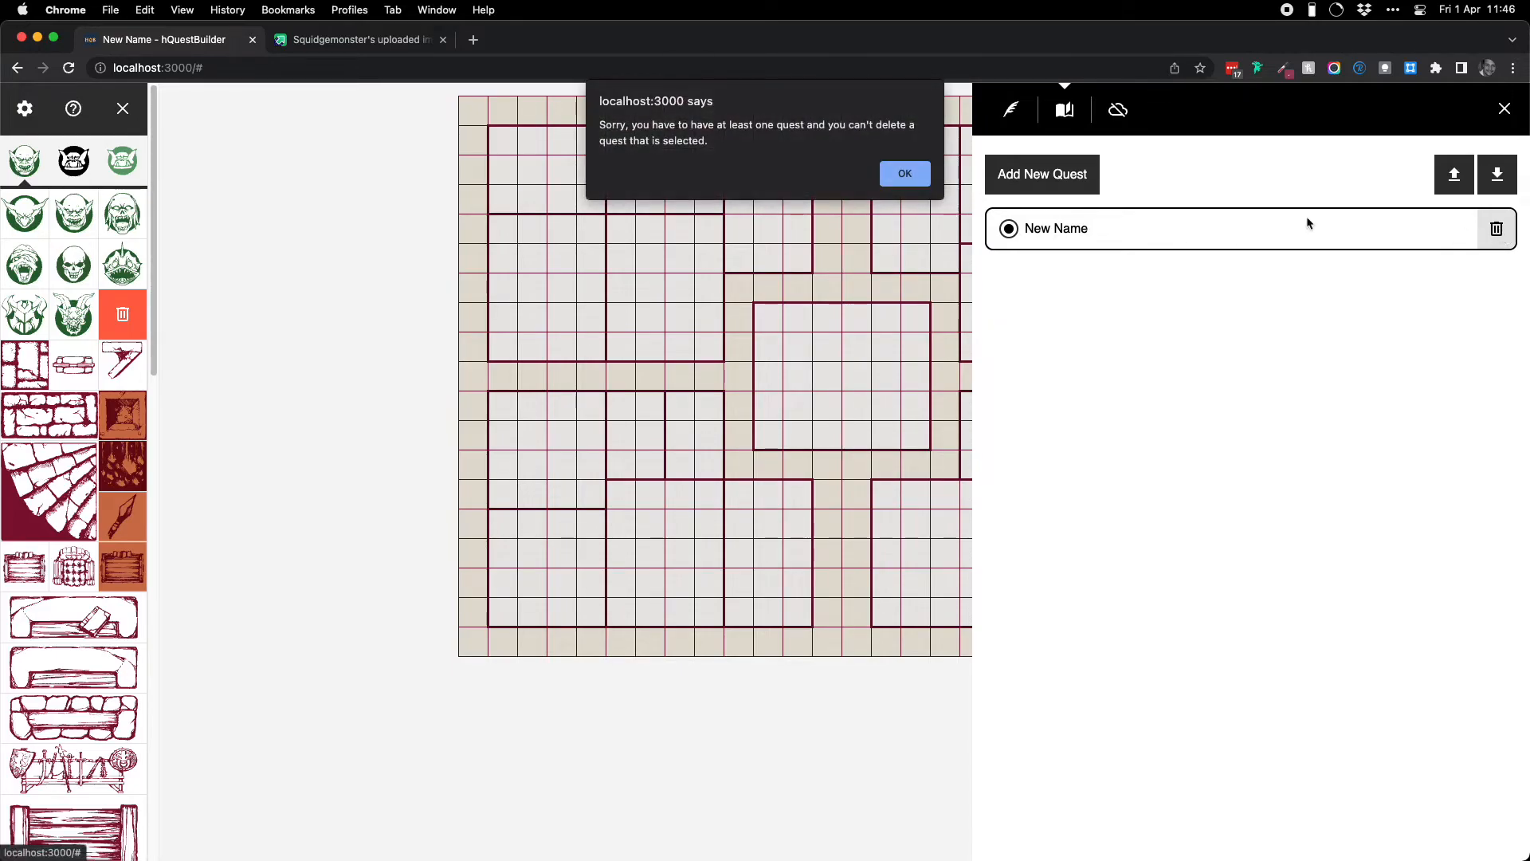
pyautogui.click(903, 165)
pyautogui.click(1076, 175)
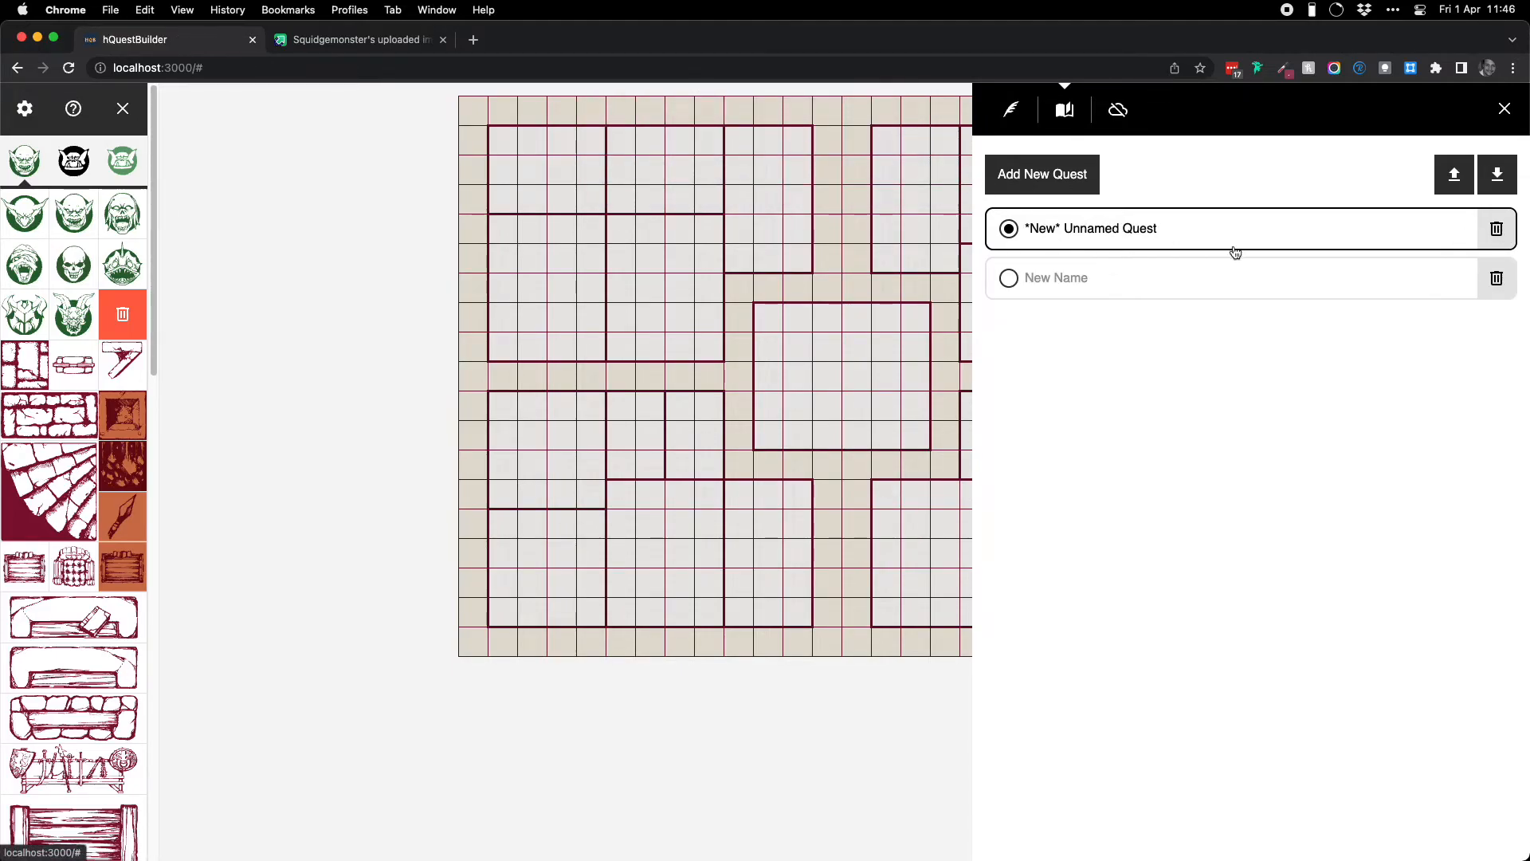
pyautogui.click(1495, 278)
pyautogui.click(902, 157)
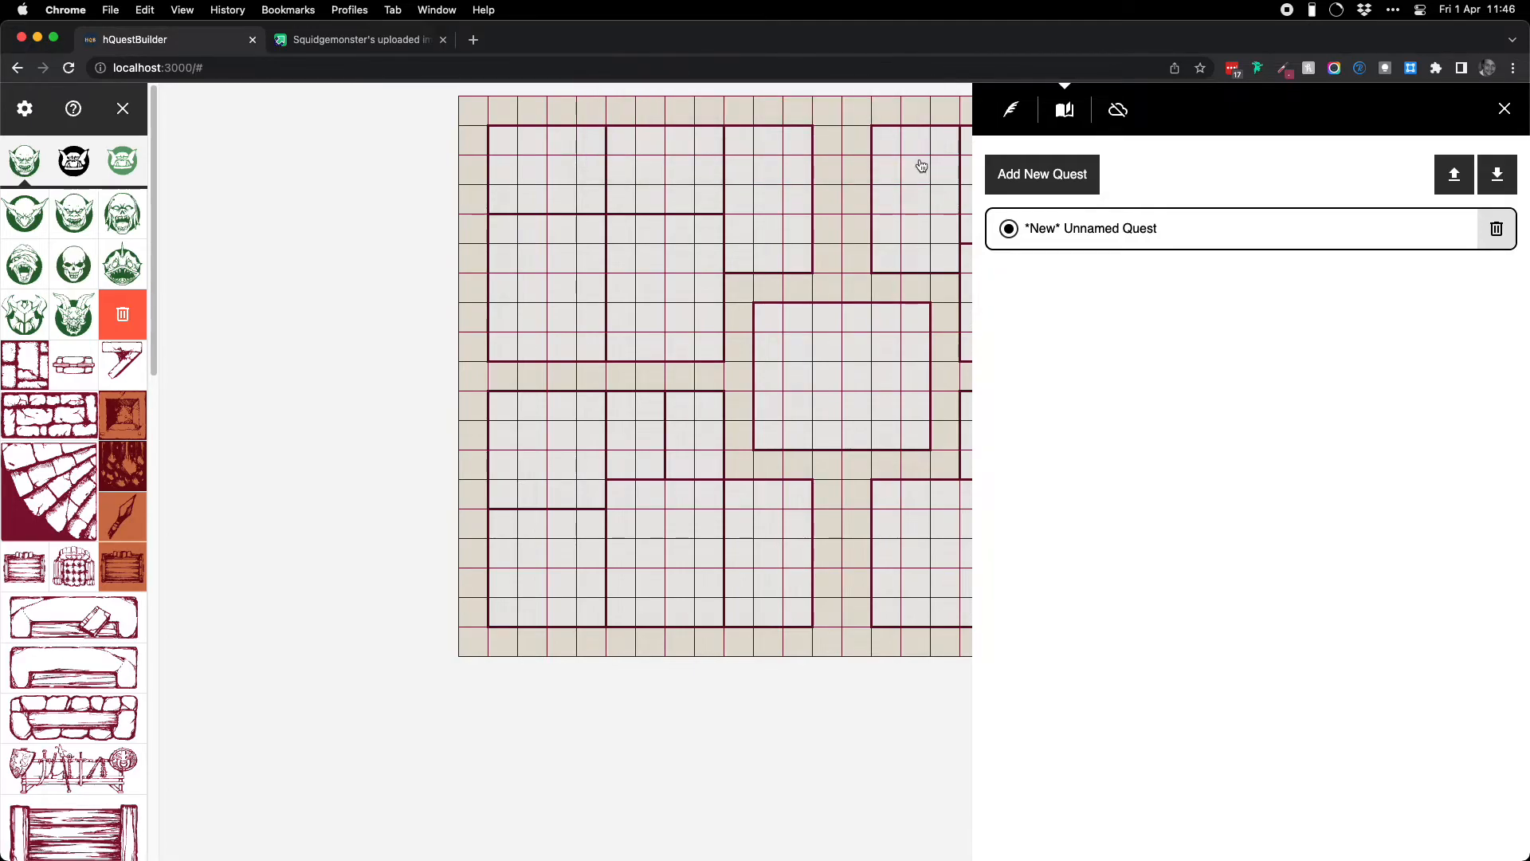
pyautogui.click(1467, 174)
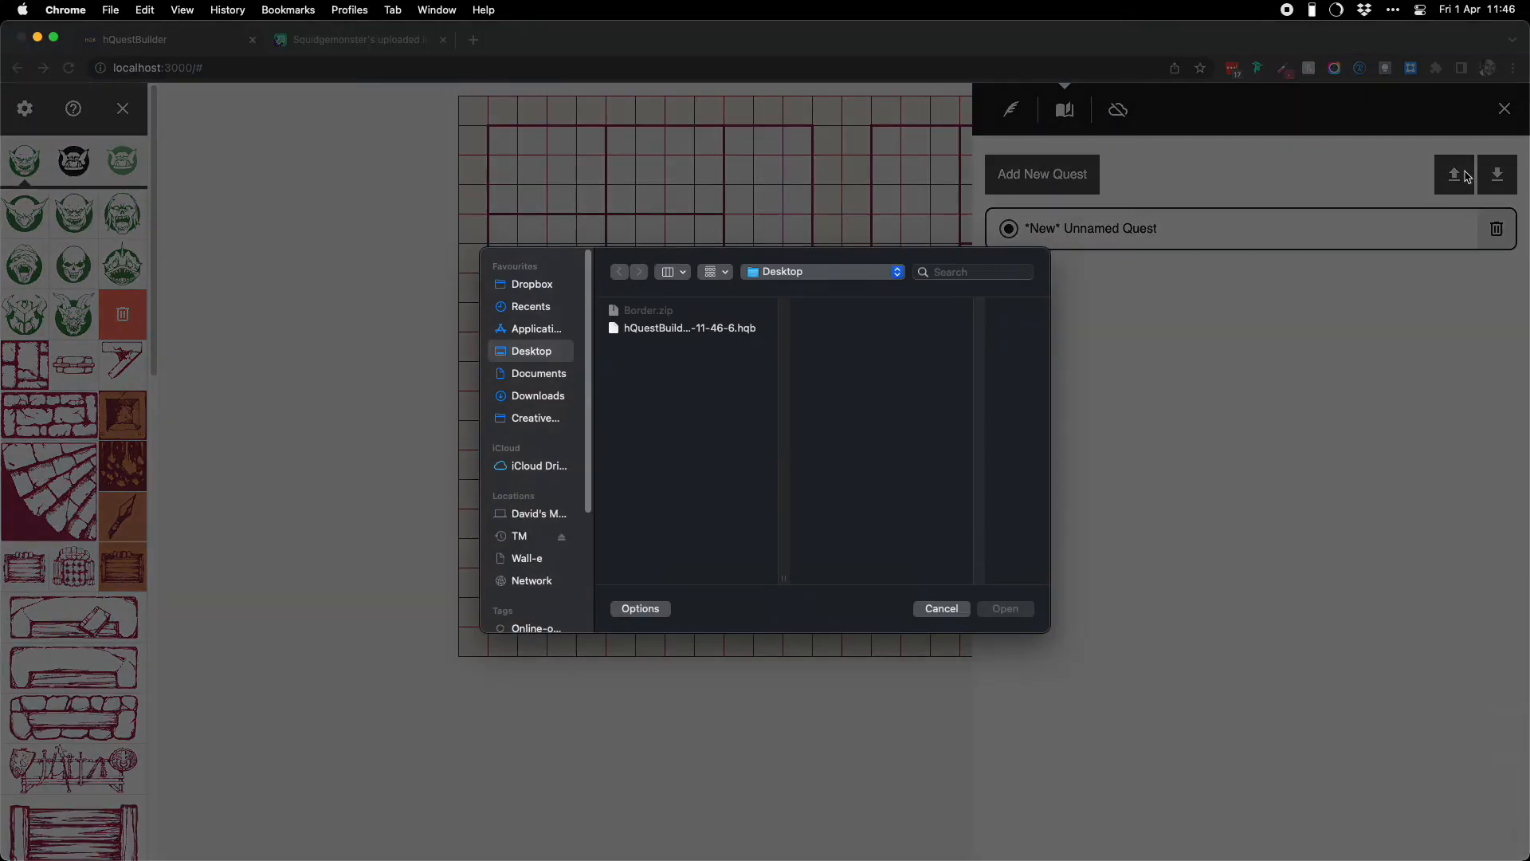
pyautogui.click(694, 330)
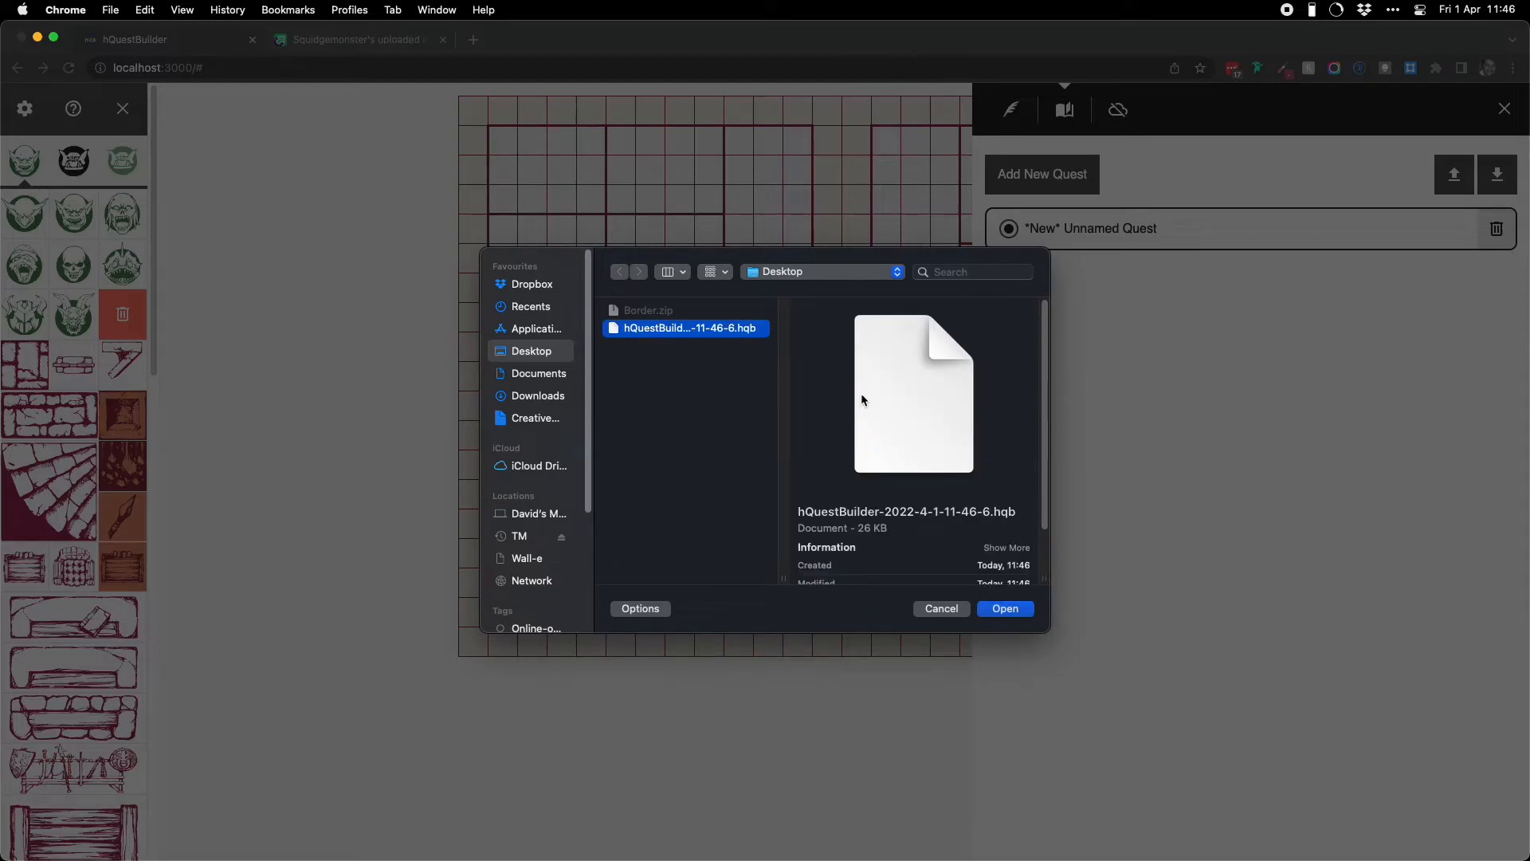
pyautogui.click(1006, 610)
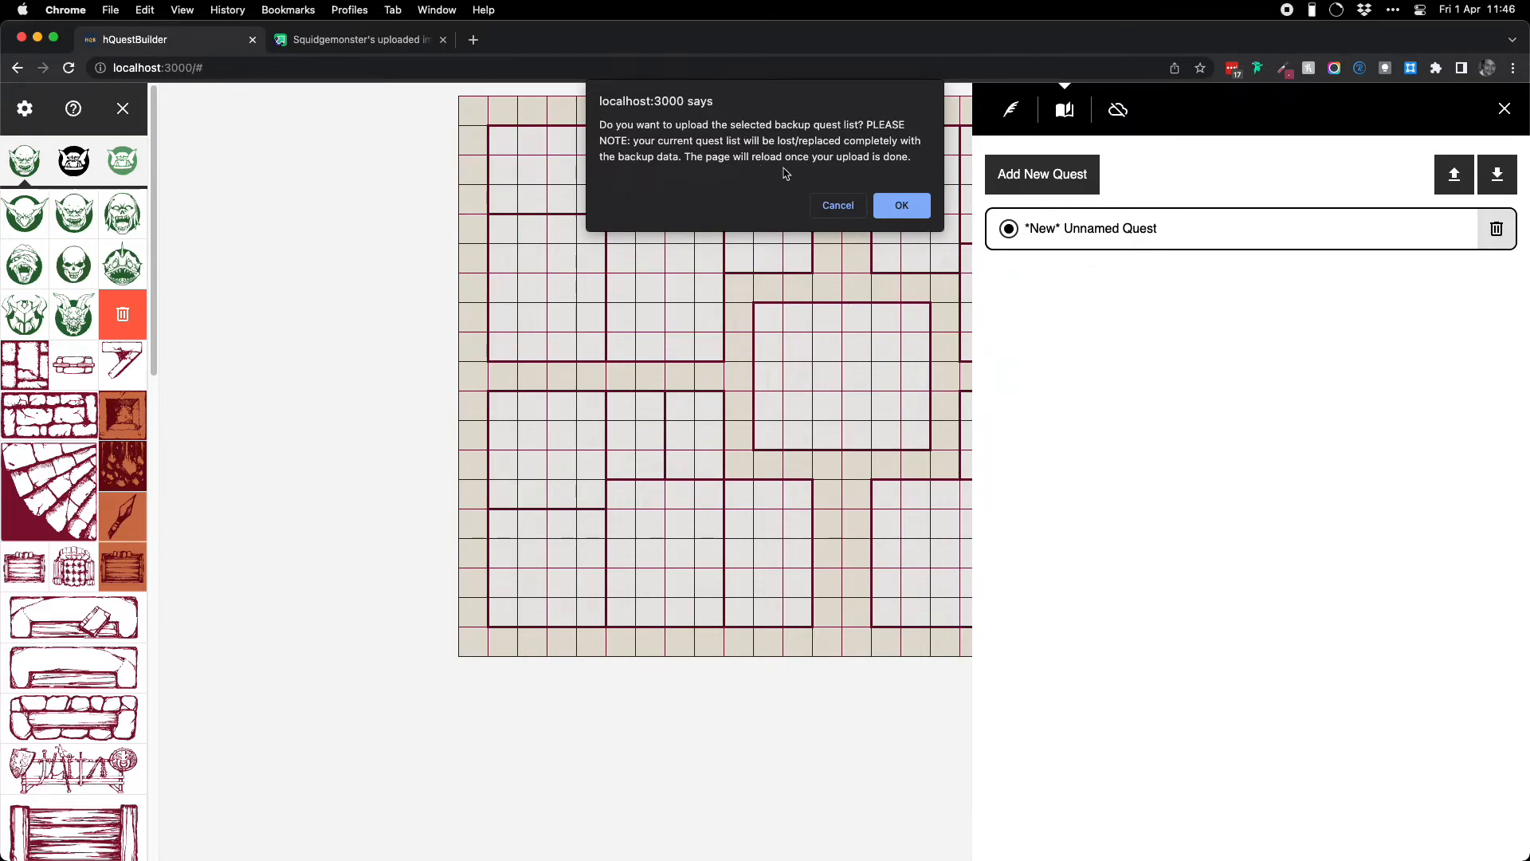
pyautogui.click(905, 206)
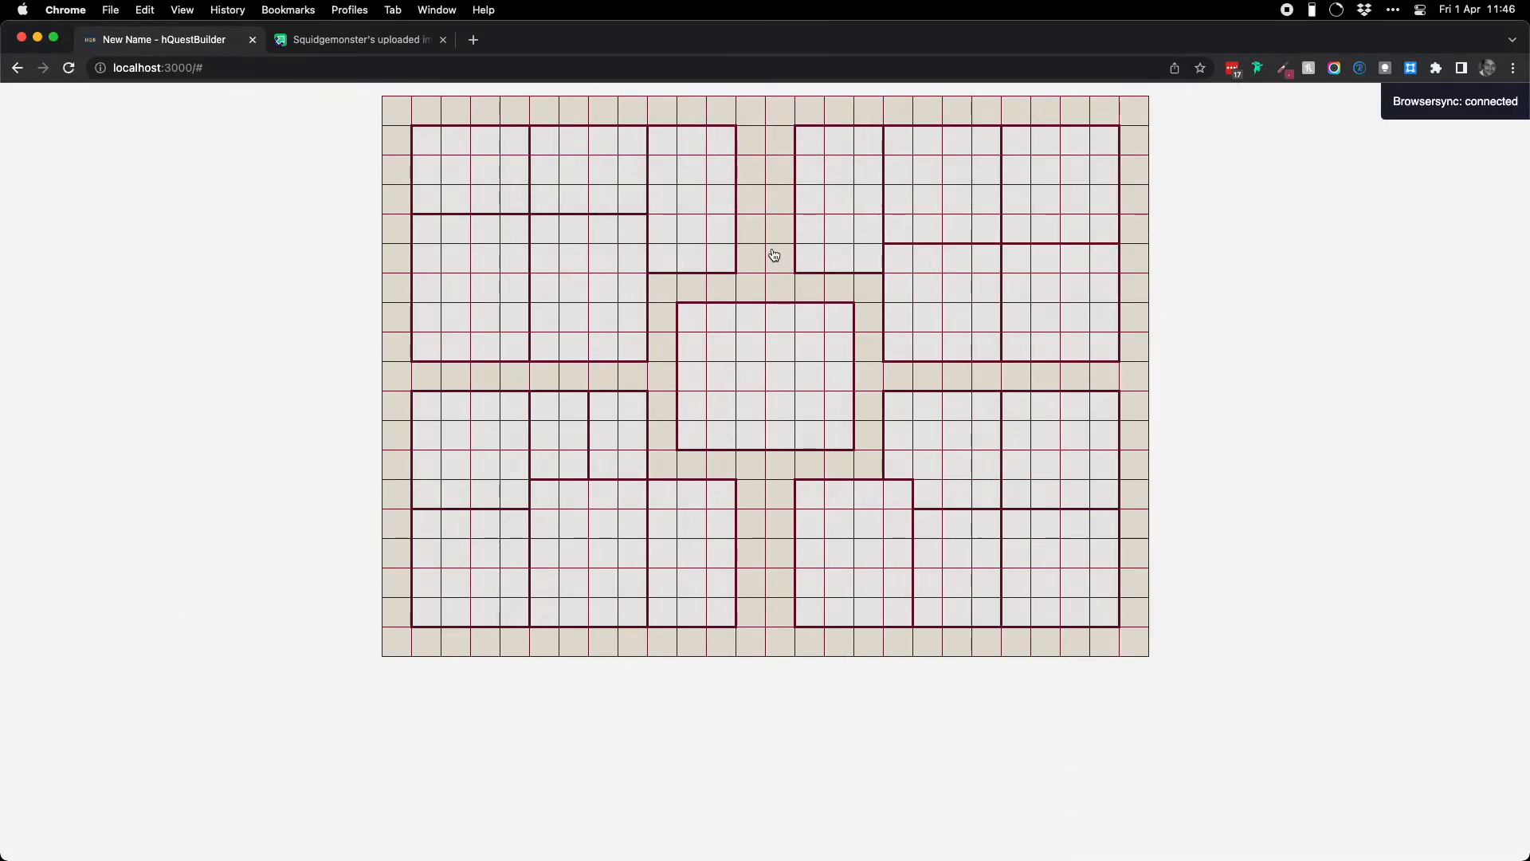
# Open the restored quest list and go through the unnamed quest and The Catacombs, leaving The Lost Prince loaded.
pyautogui.click(13, 113)
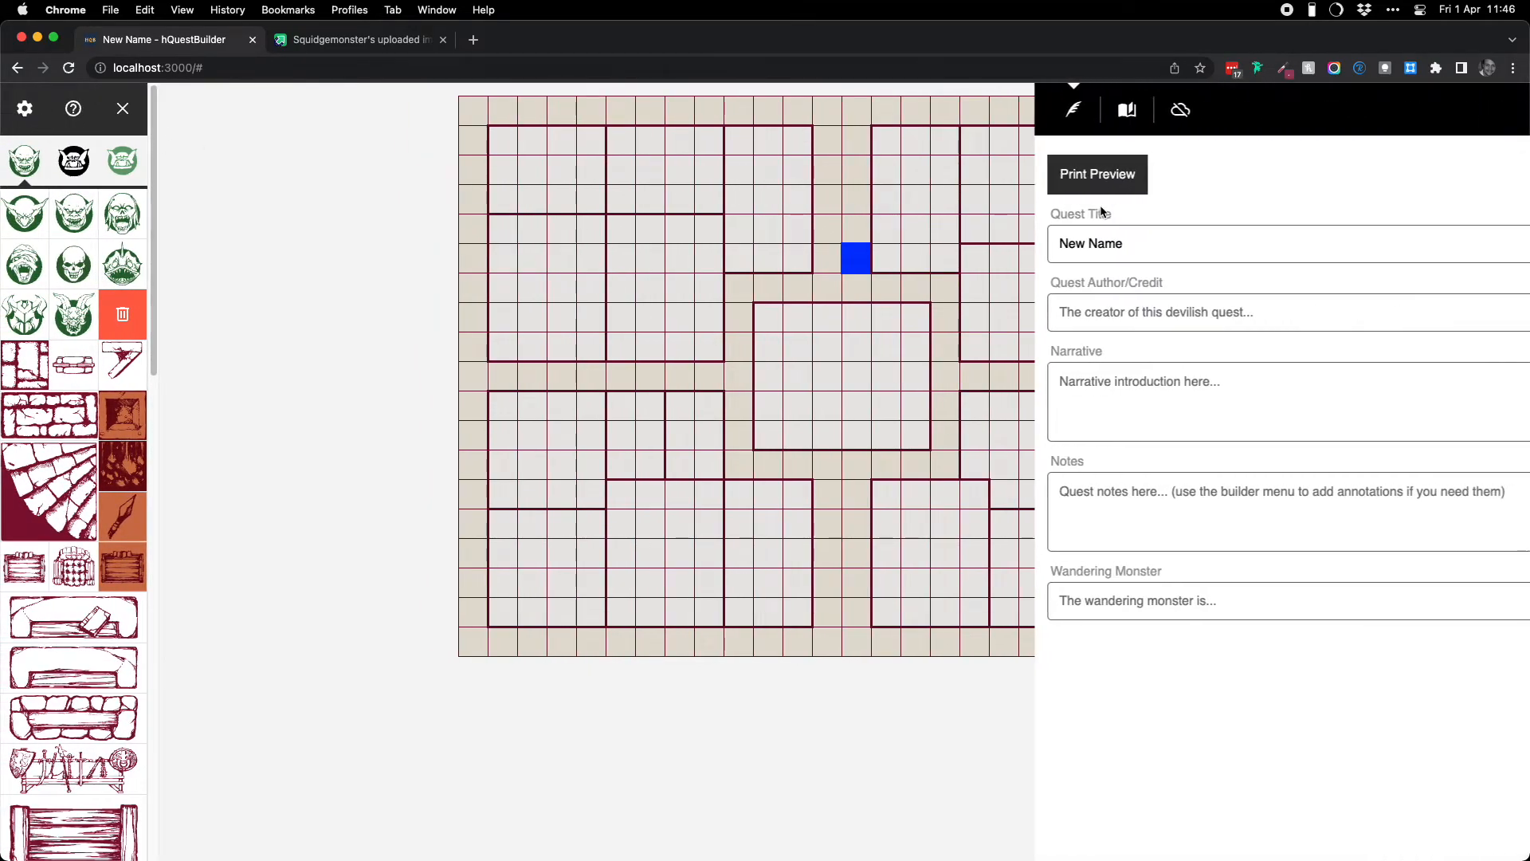
pyautogui.click(1065, 110)
pyautogui.click(1164, 277)
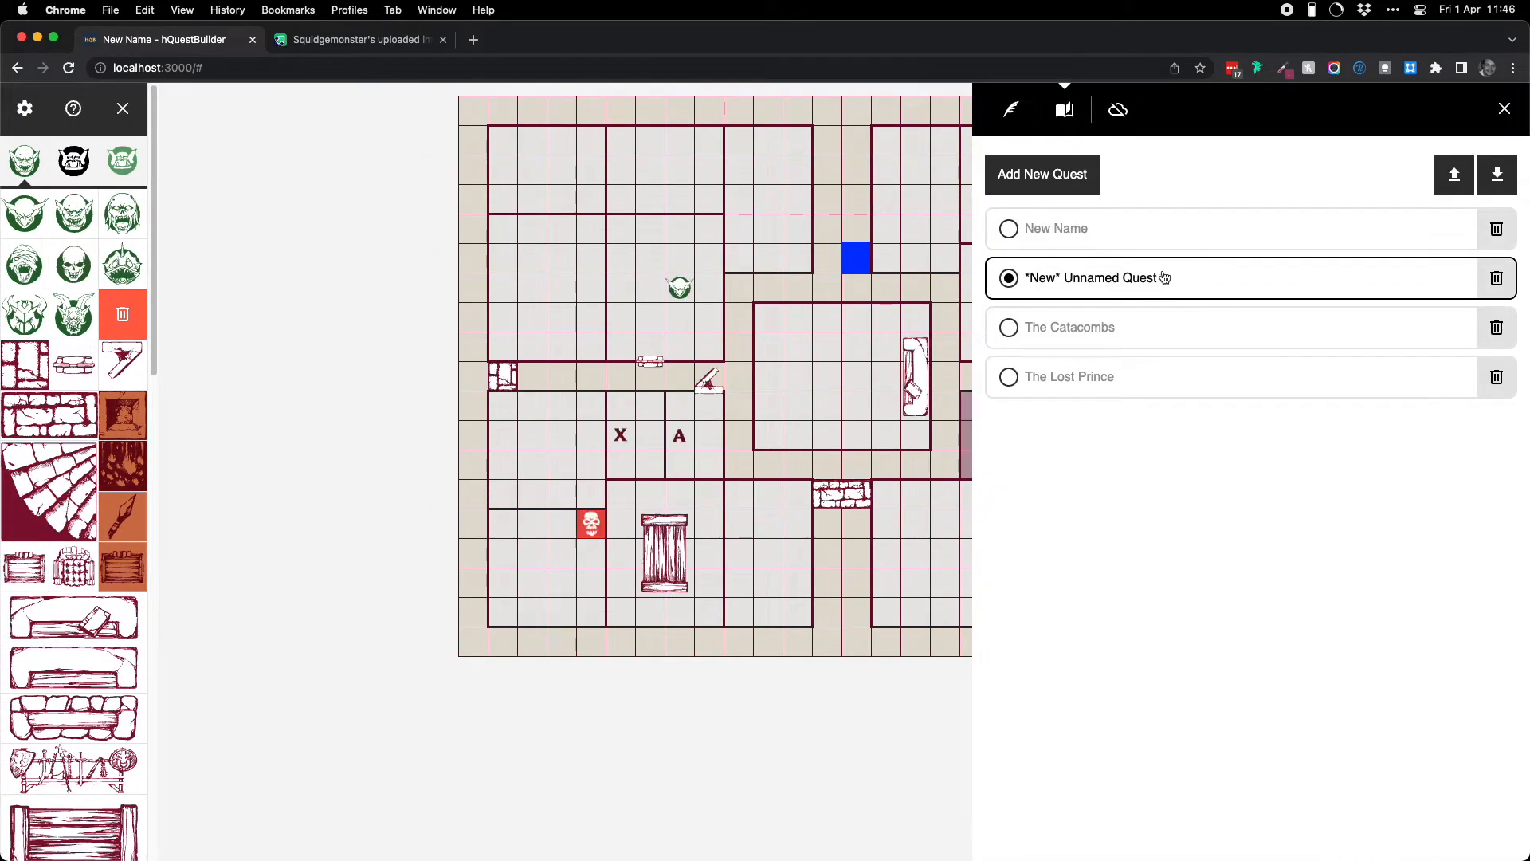
pyautogui.click(1176, 328)
pyautogui.click(1204, 376)
pyautogui.click(1196, 334)
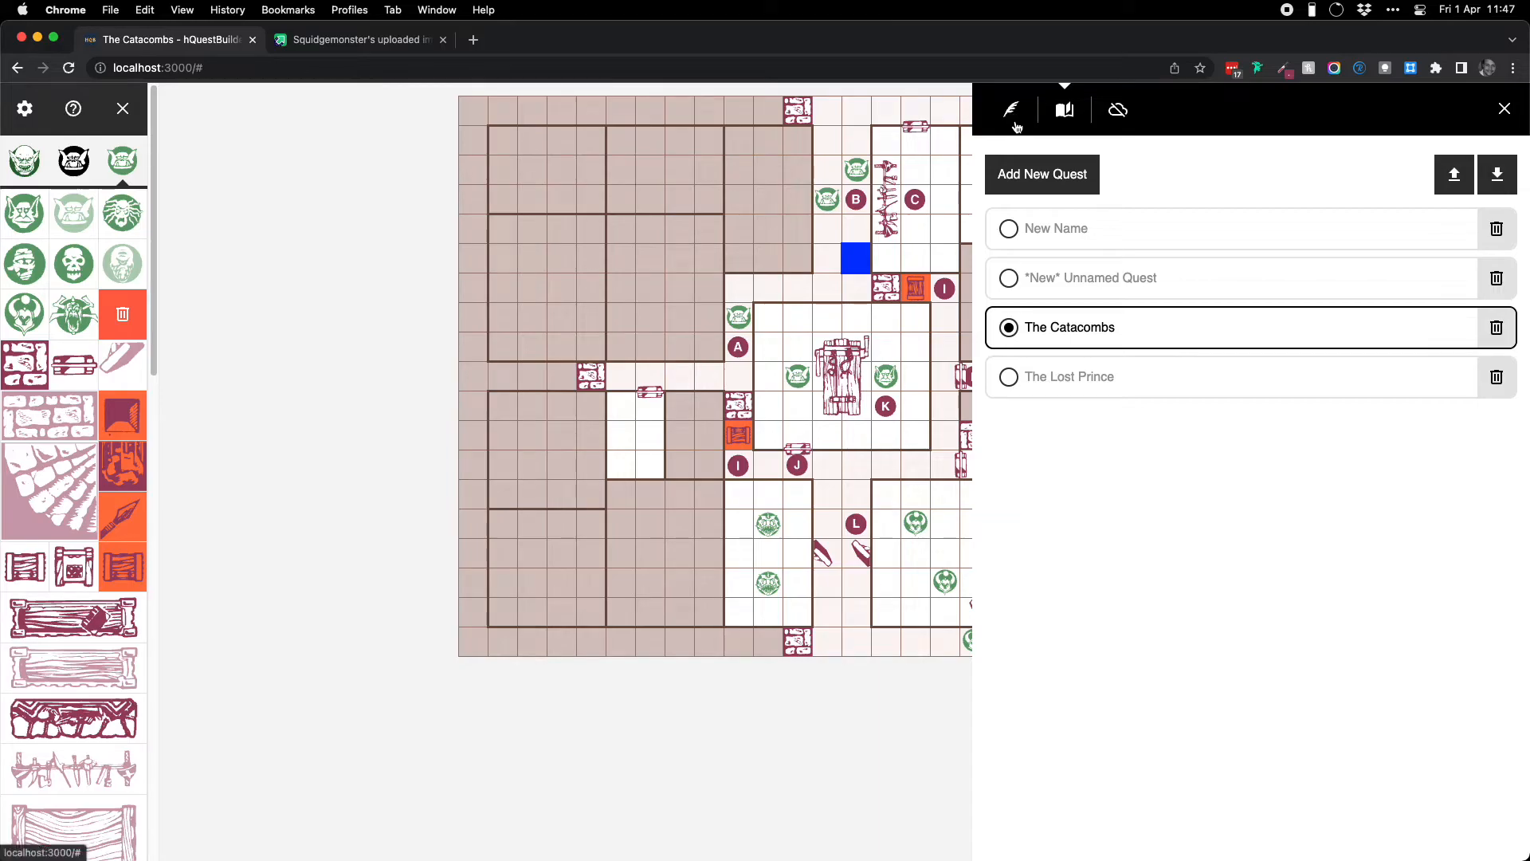
pyautogui.click(1117, 374)
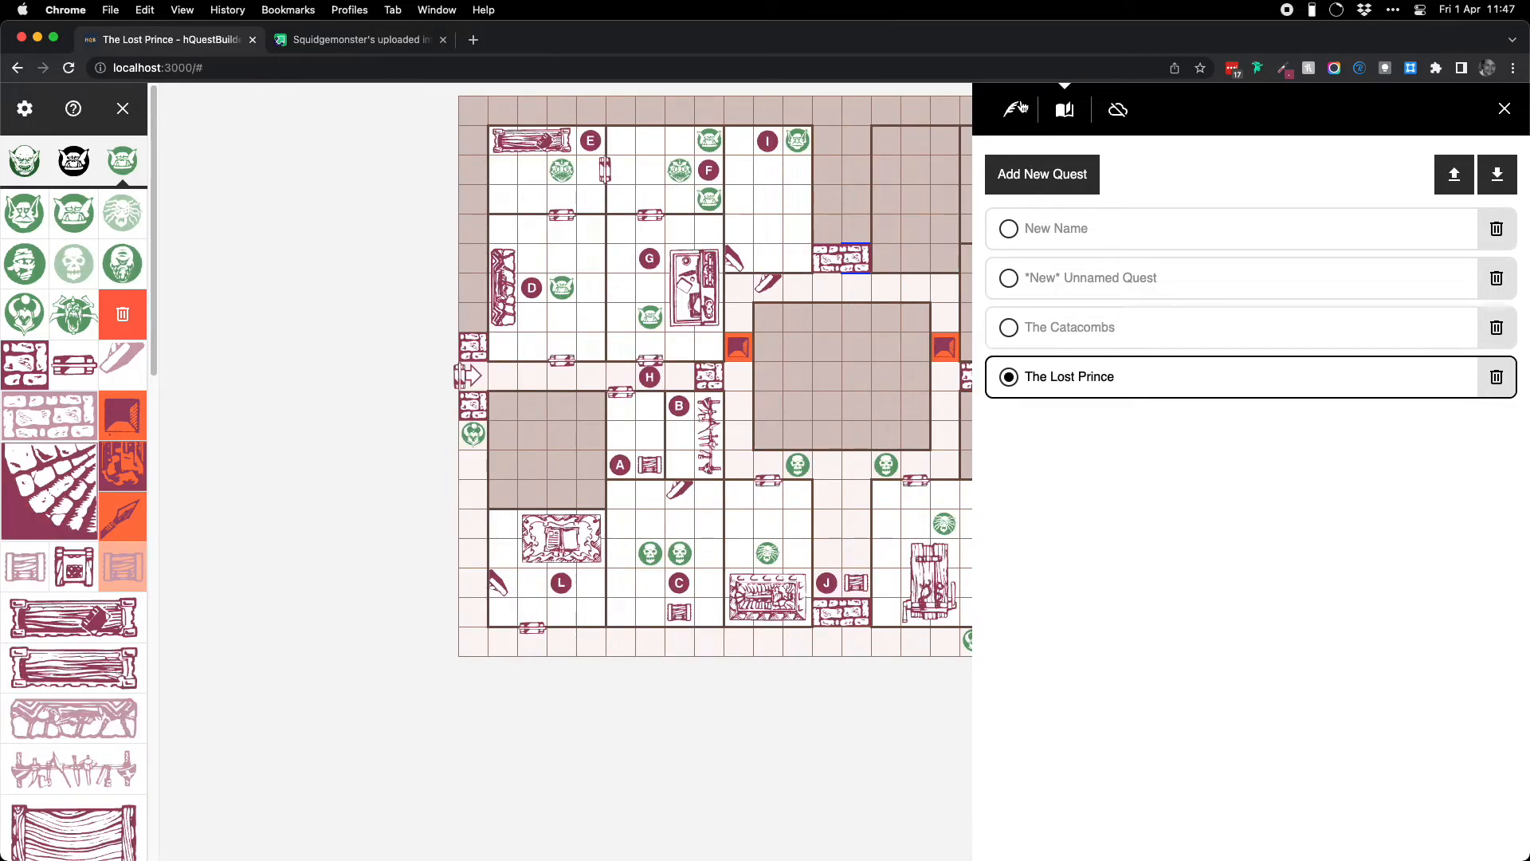
# Open the print preview of The Lost Prince from its quest details and examine the map, narrative and notes.
pyautogui.click(1020, 108)
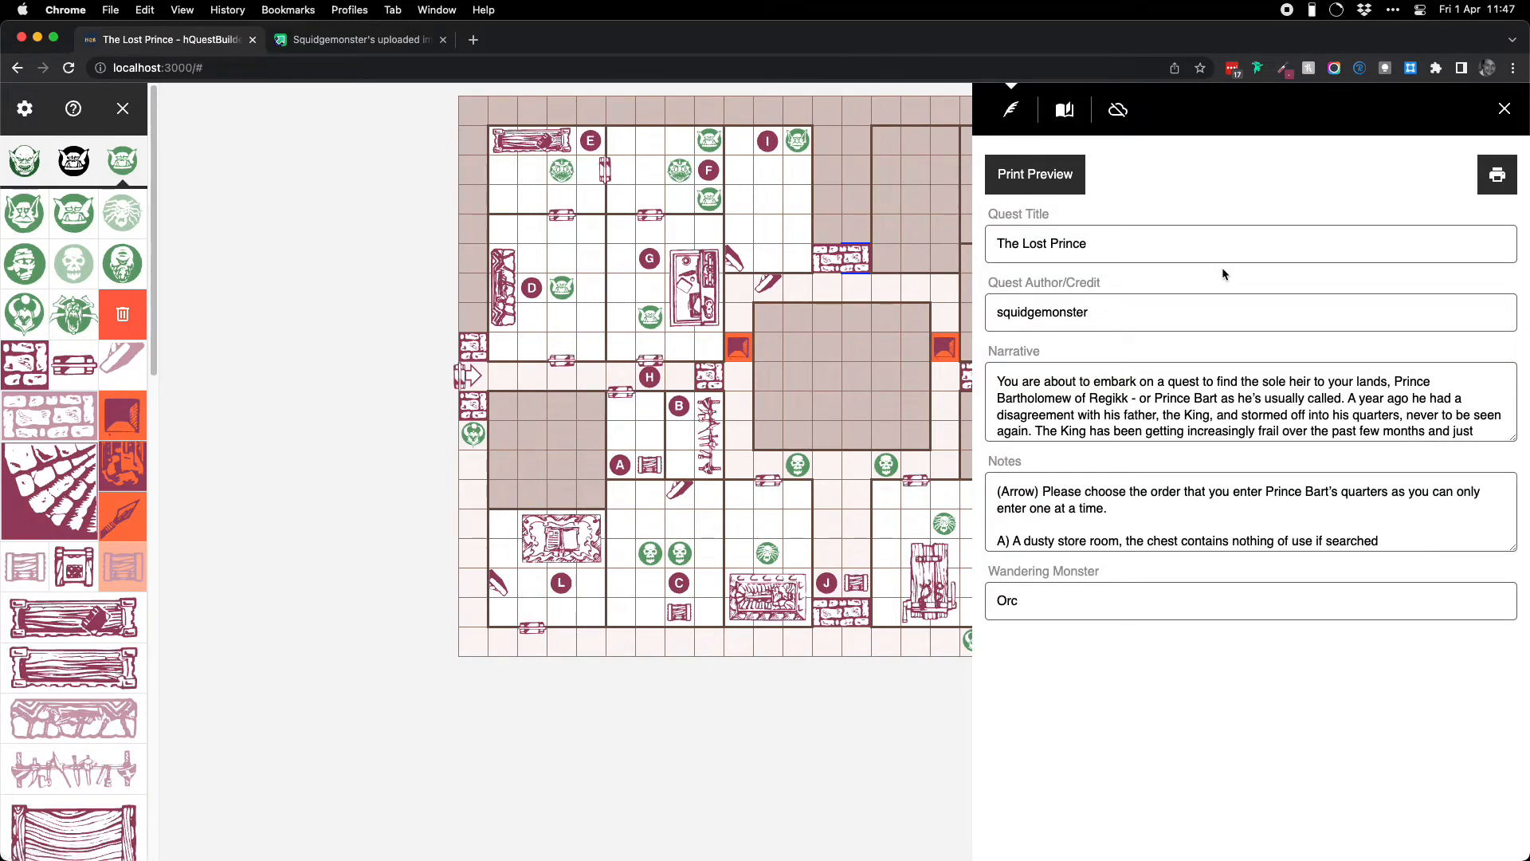
pyautogui.click(1073, 180)
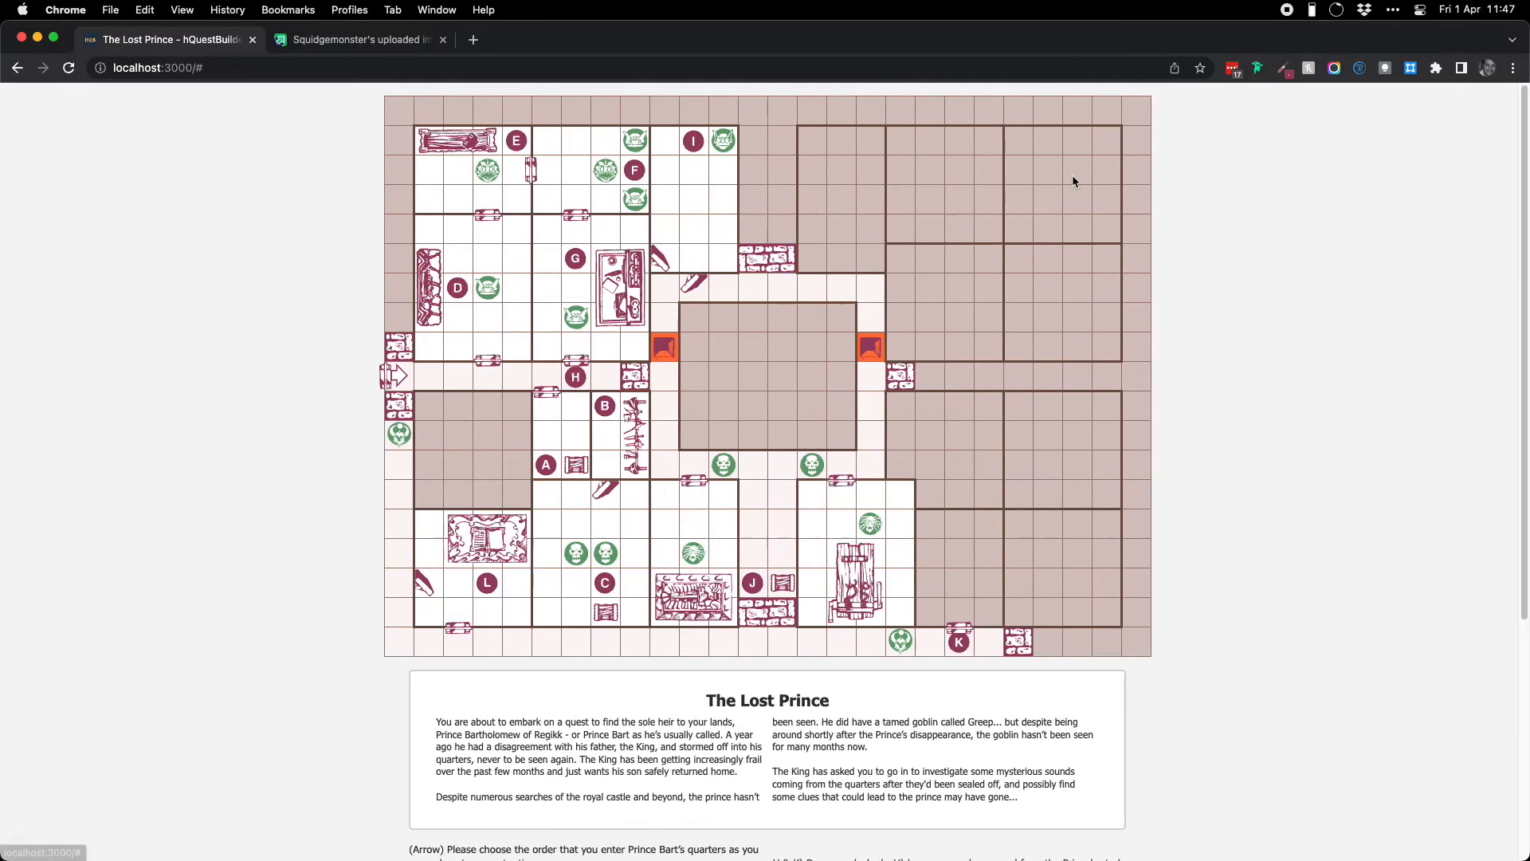
pyautogui.scroll(-5, 1005, 323)
pyautogui.scroll(-3, 1004, 323)
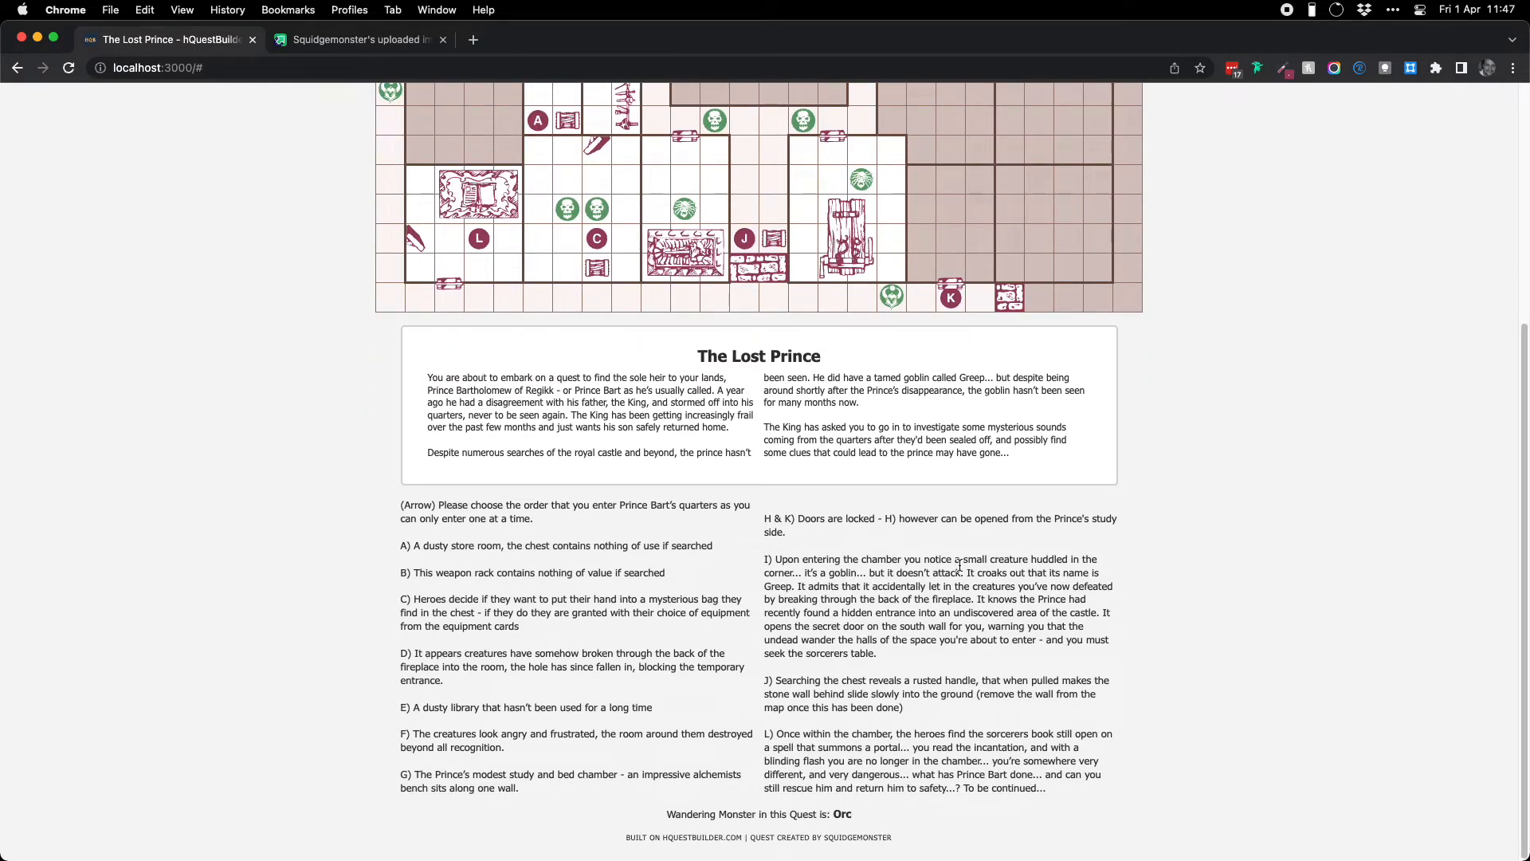
pyautogui.scroll(5, 1171, 514)
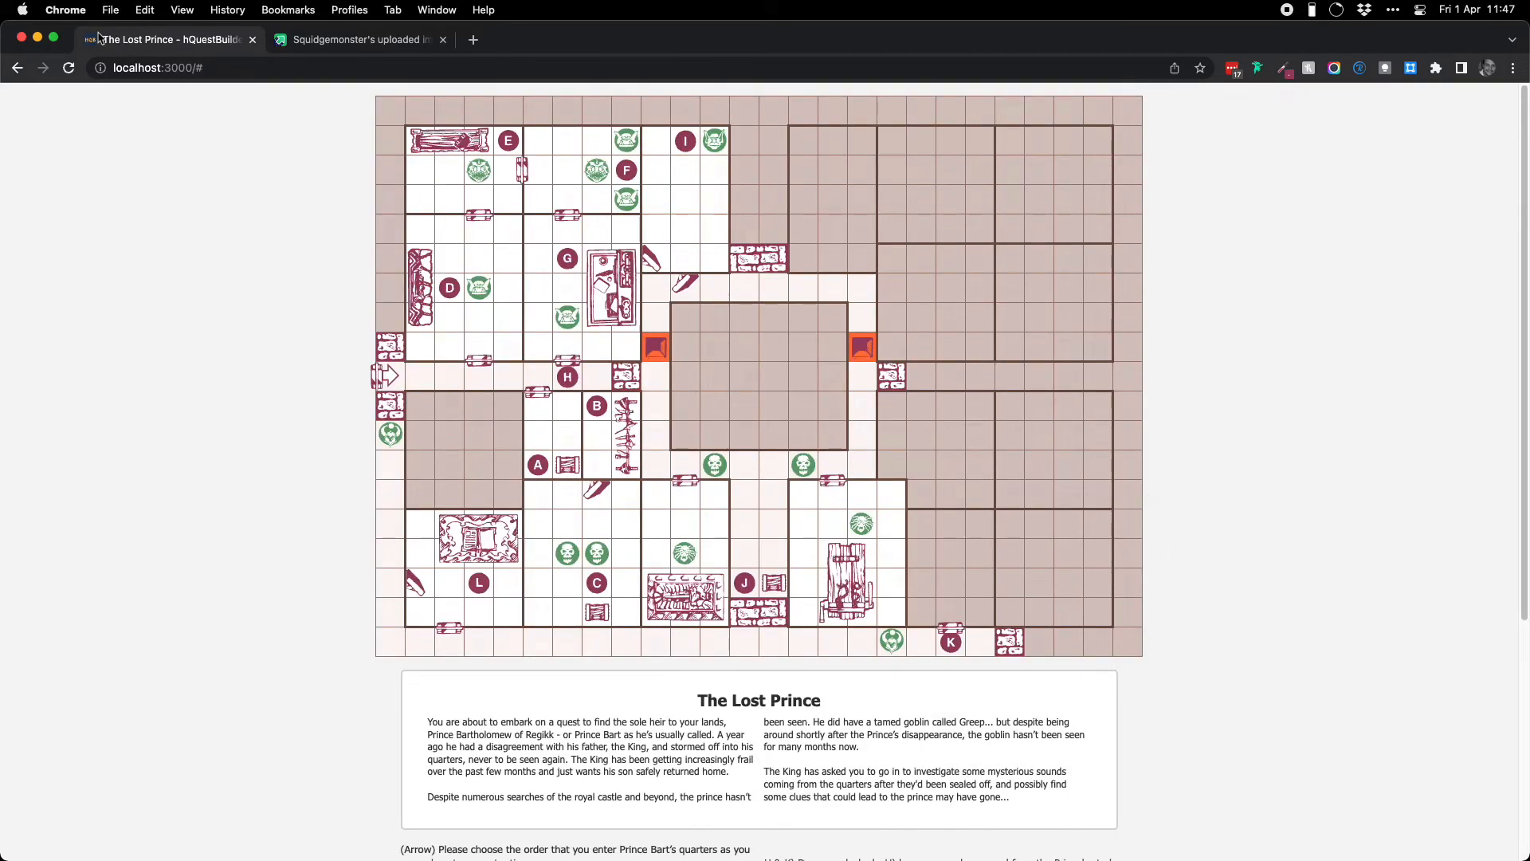
# Check The Lost Prince page in the browser's print dialog, cancel printing, and review the quest notes.
pyautogui.click(110, 9)
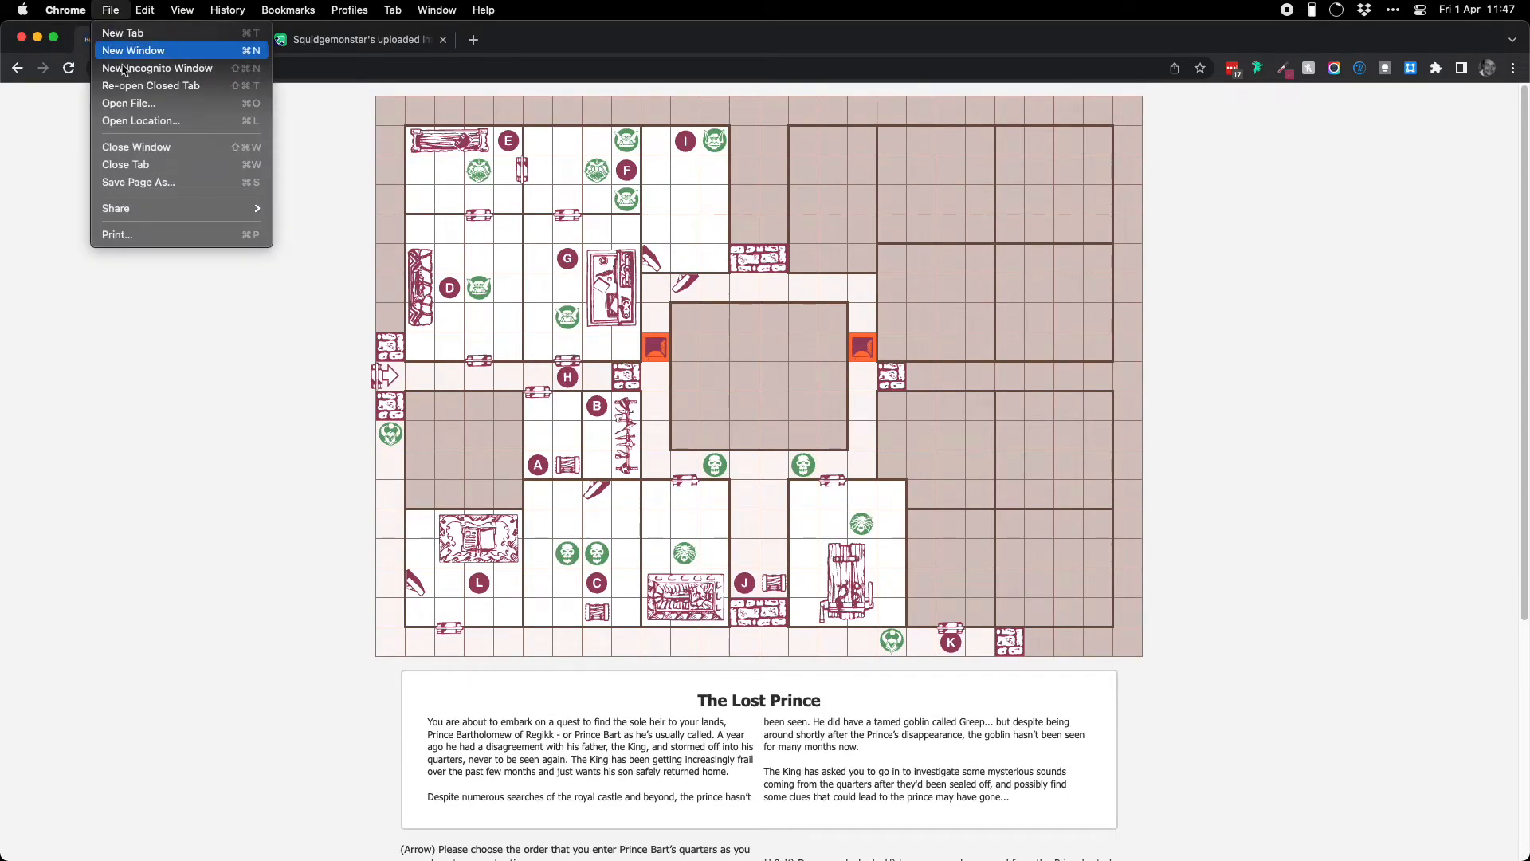
pyautogui.click(179, 236)
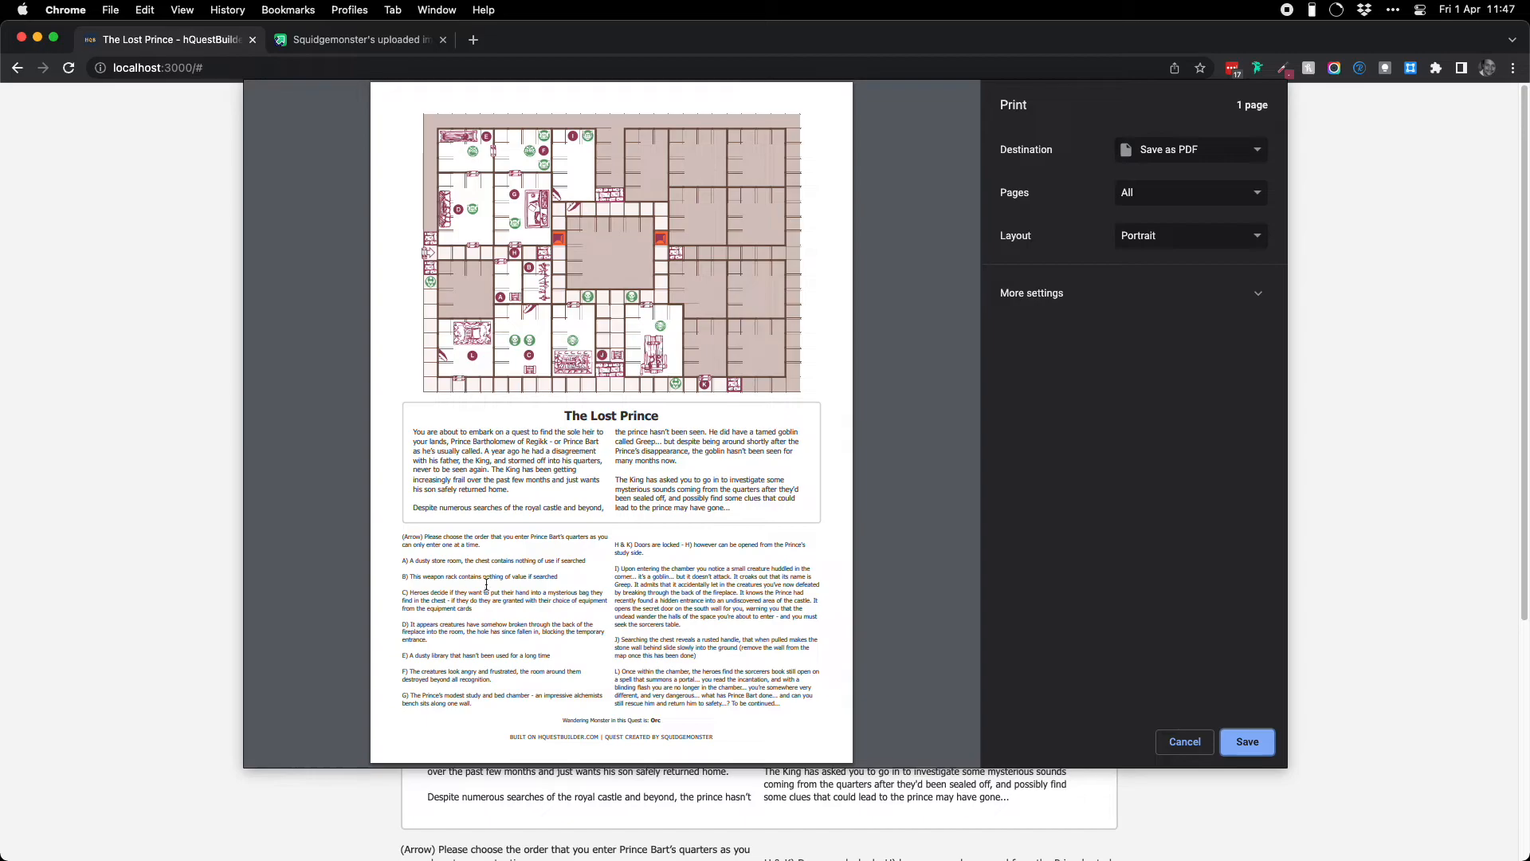
pyautogui.click(1185, 742)
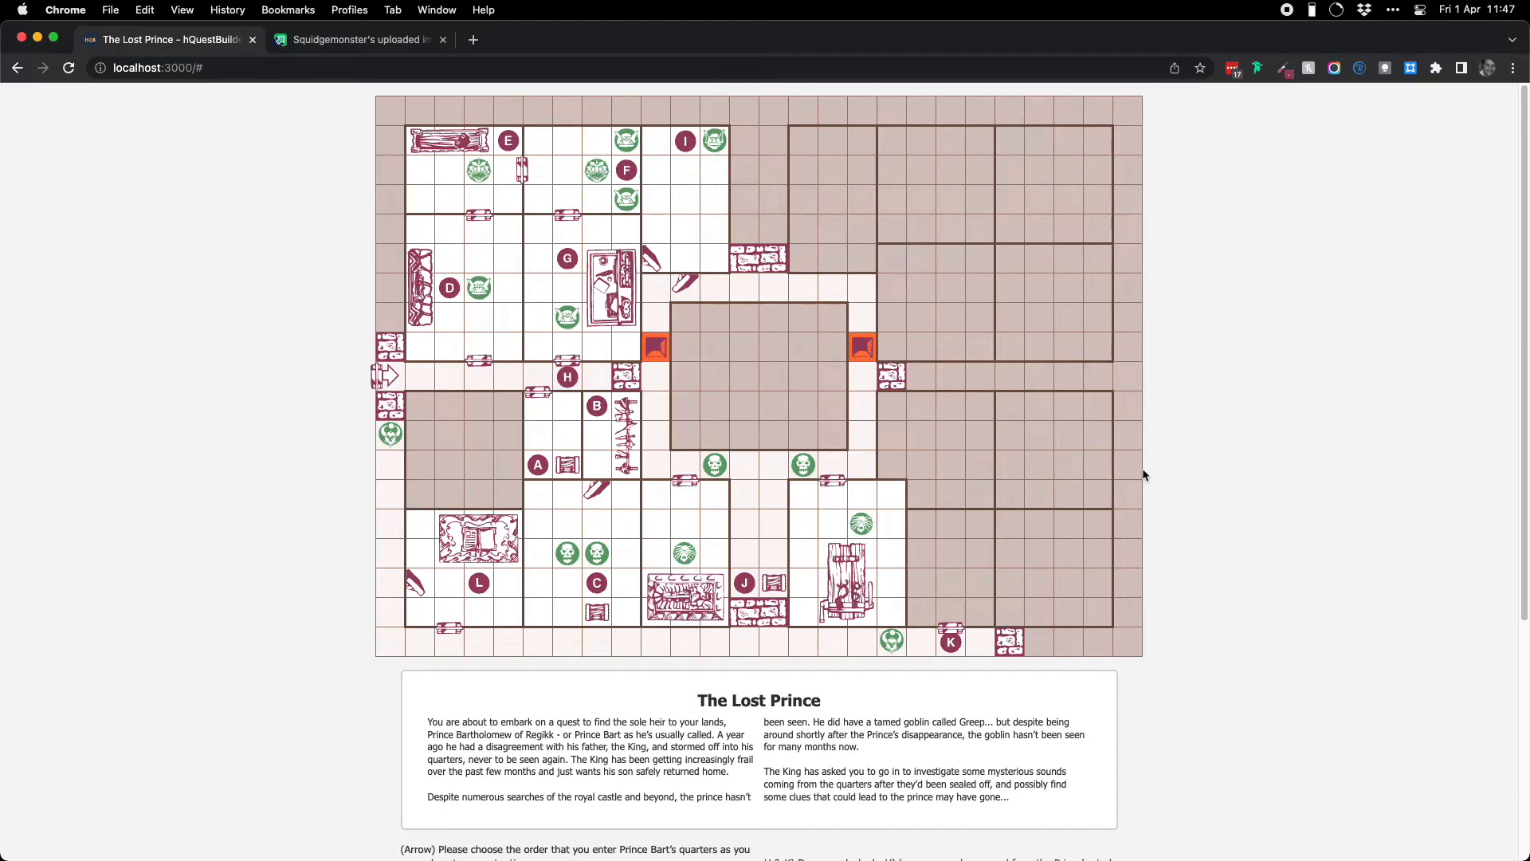
pyautogui.scroll(-5, 1144, 475)
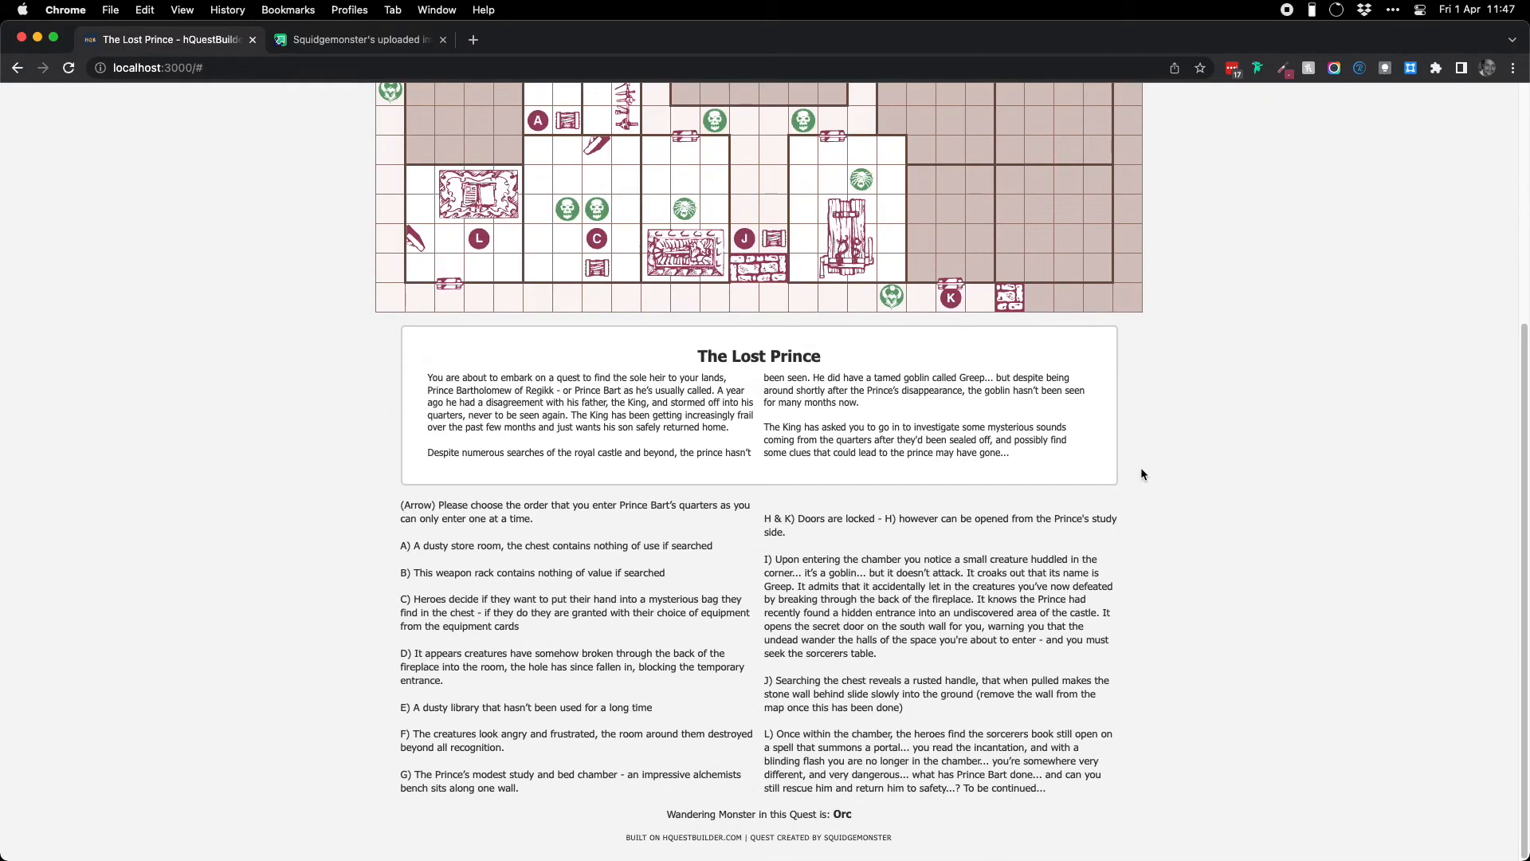
# Examine the capture options of the browser's screenshot extension over the quest map preview and dismiss them.
pyautogui.scroll(5, 1140, 473)
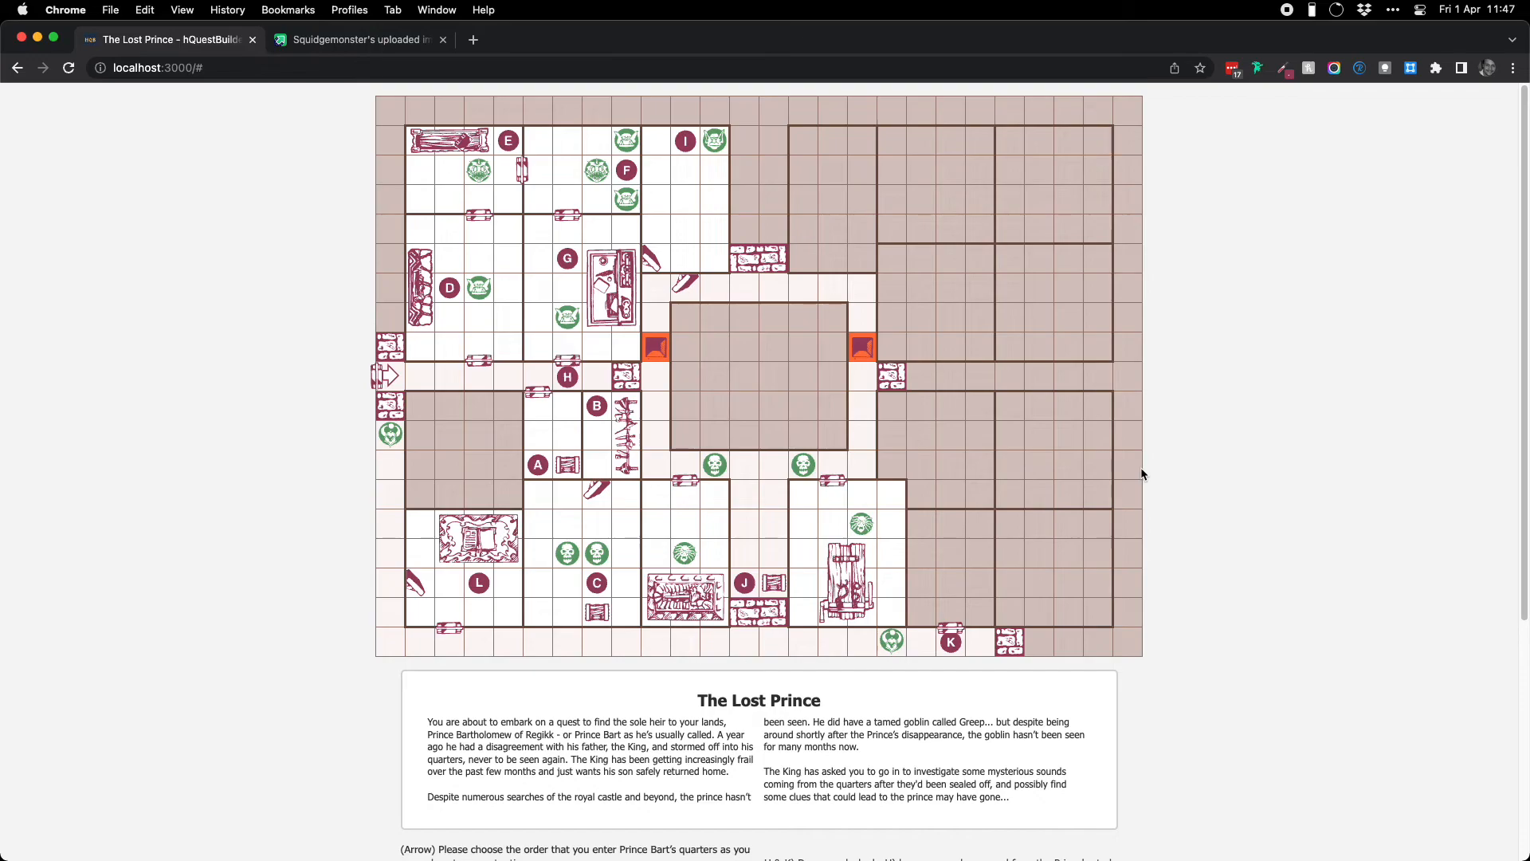
pyautogui.click(1333, 68)
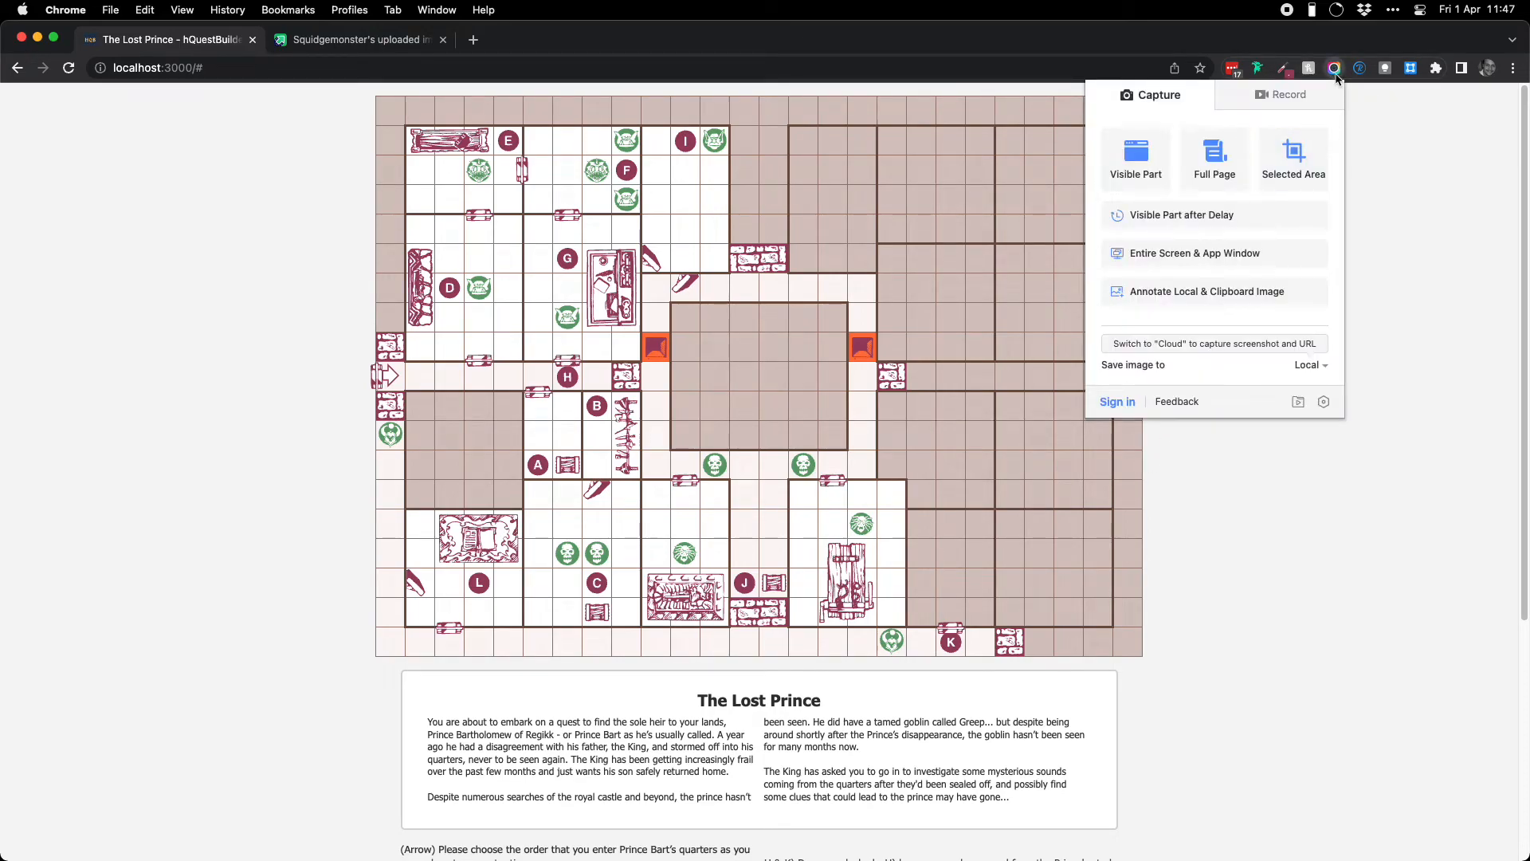
pyautogui.click(1336, 71)
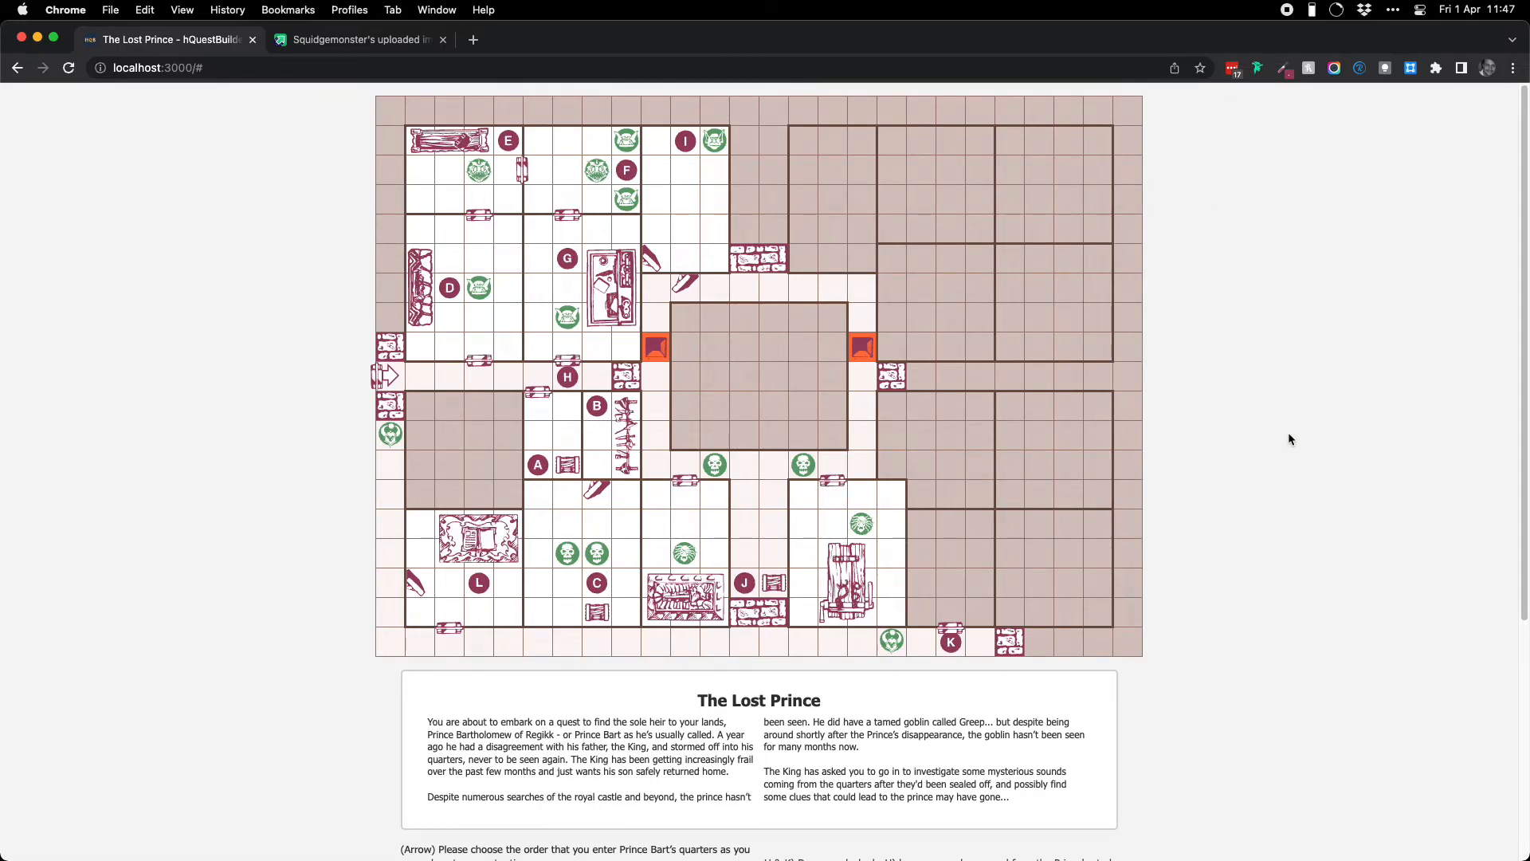
# Leave the print preview, check the page in the print dialog straight from the quest details, and cancel printing.
pyautogui.click(837, 338)
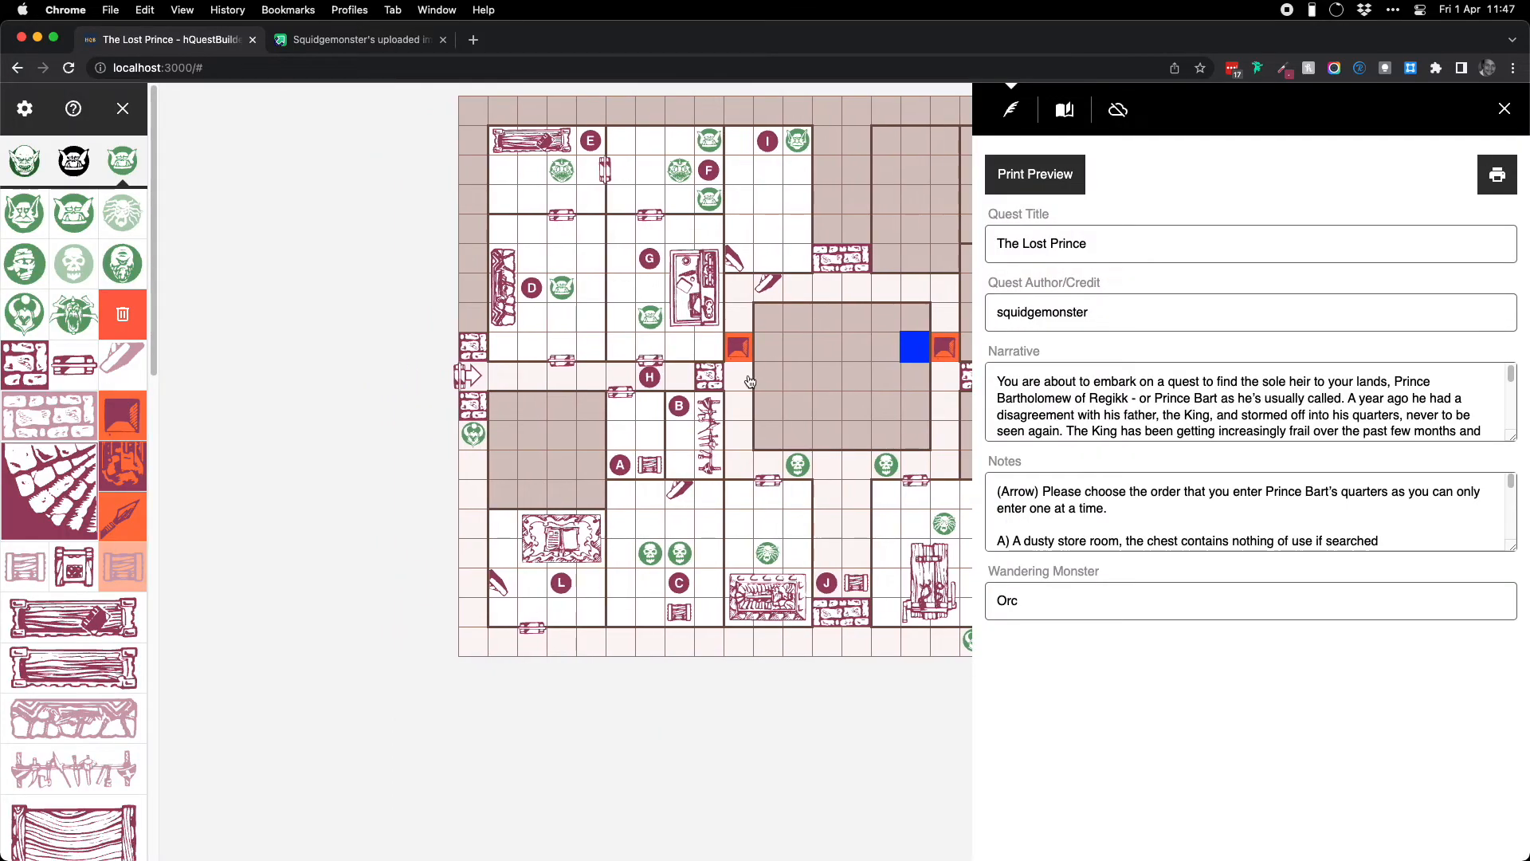
pyautogui.click(1496, 175)
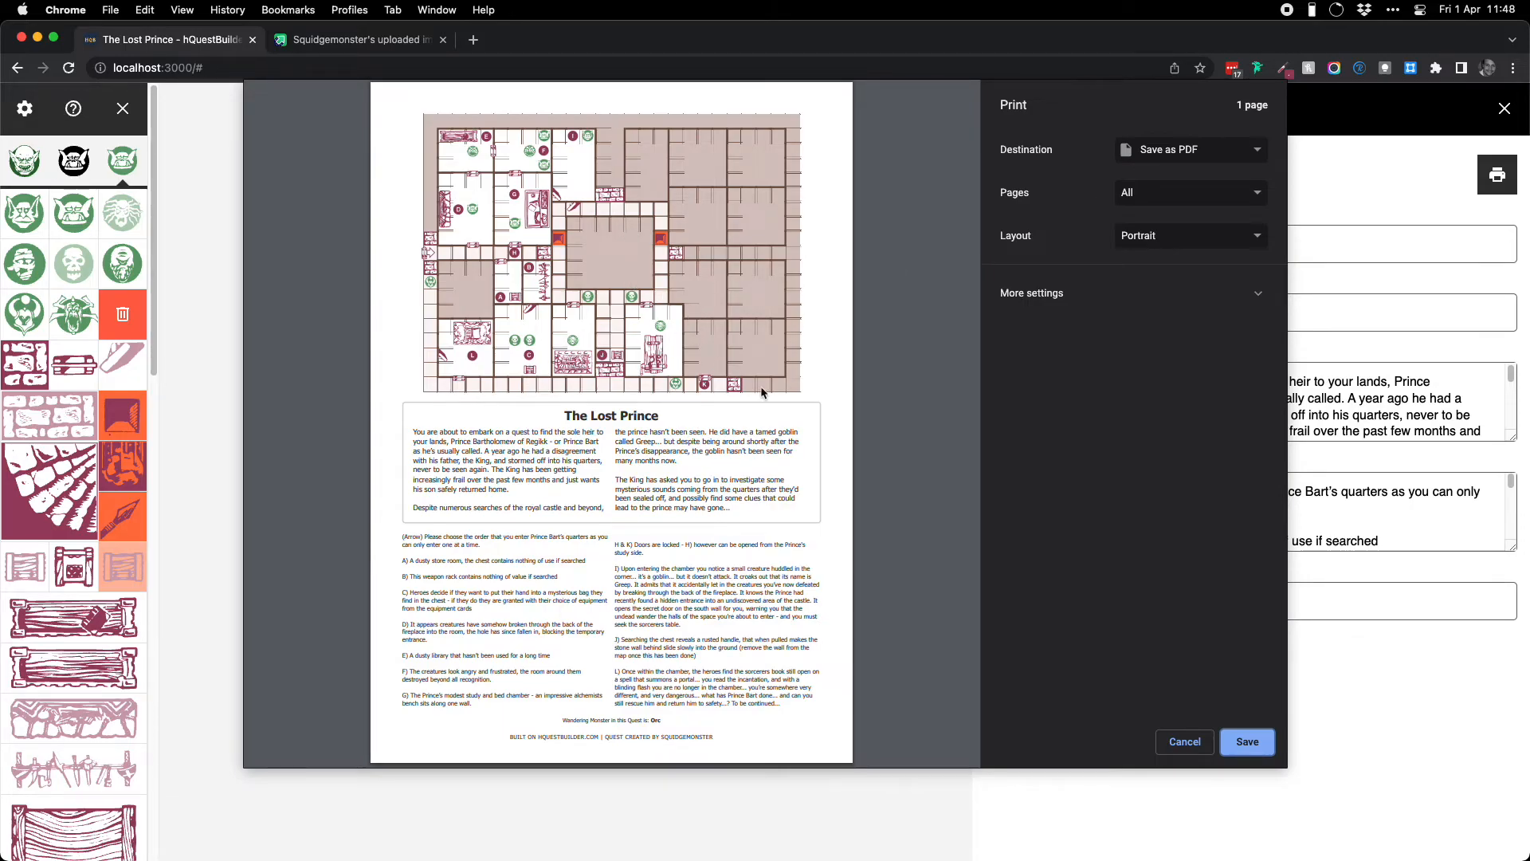
pyautogui.click(1185, 742)
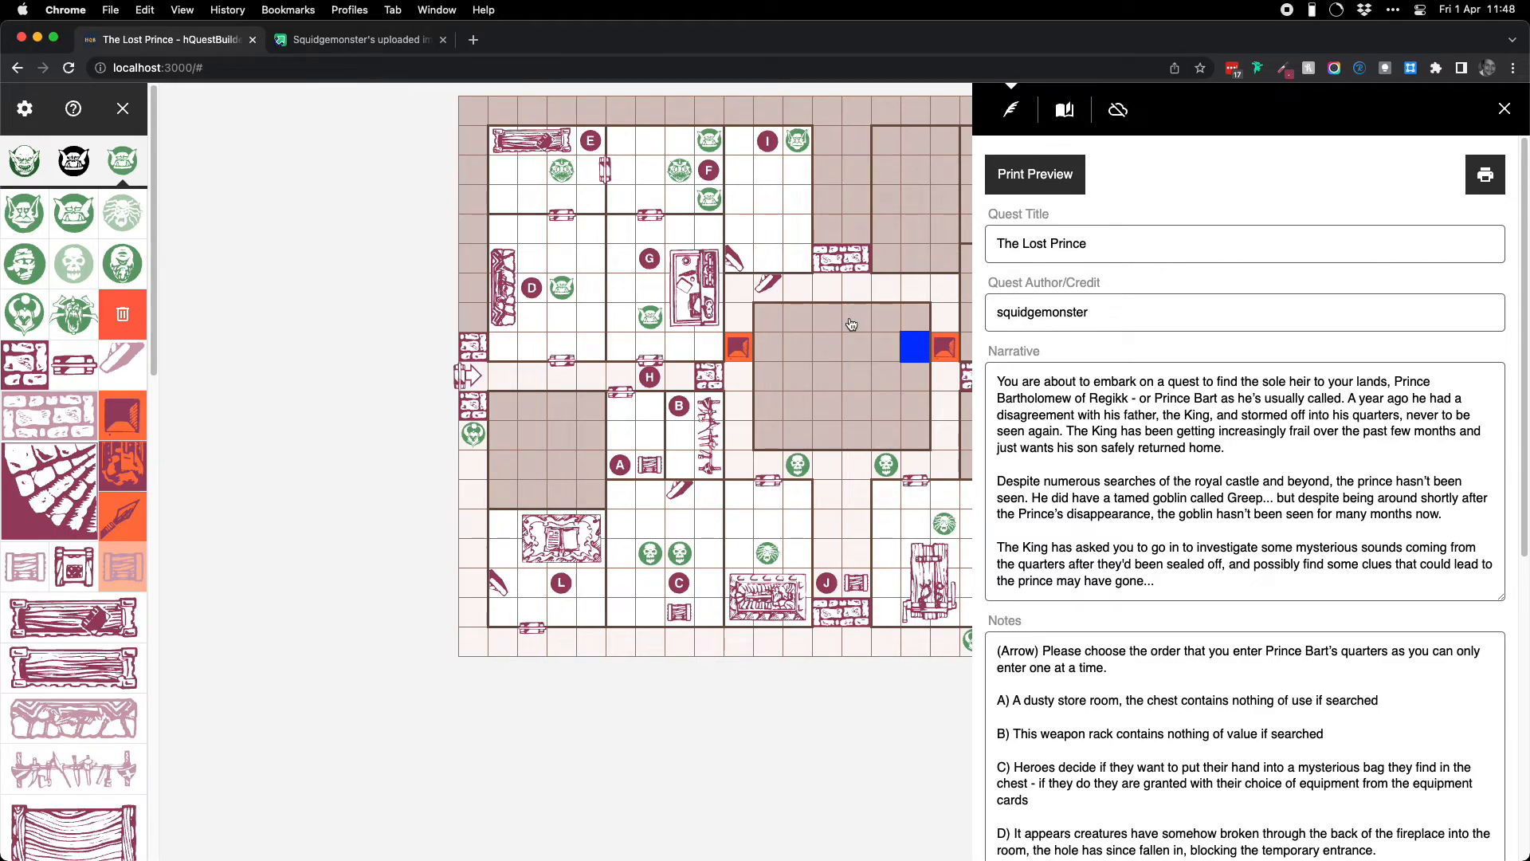
# Review the saved quest list and the cloud saving Beta notice, and close the settings panel.
pyautogui.click(1062, 110)
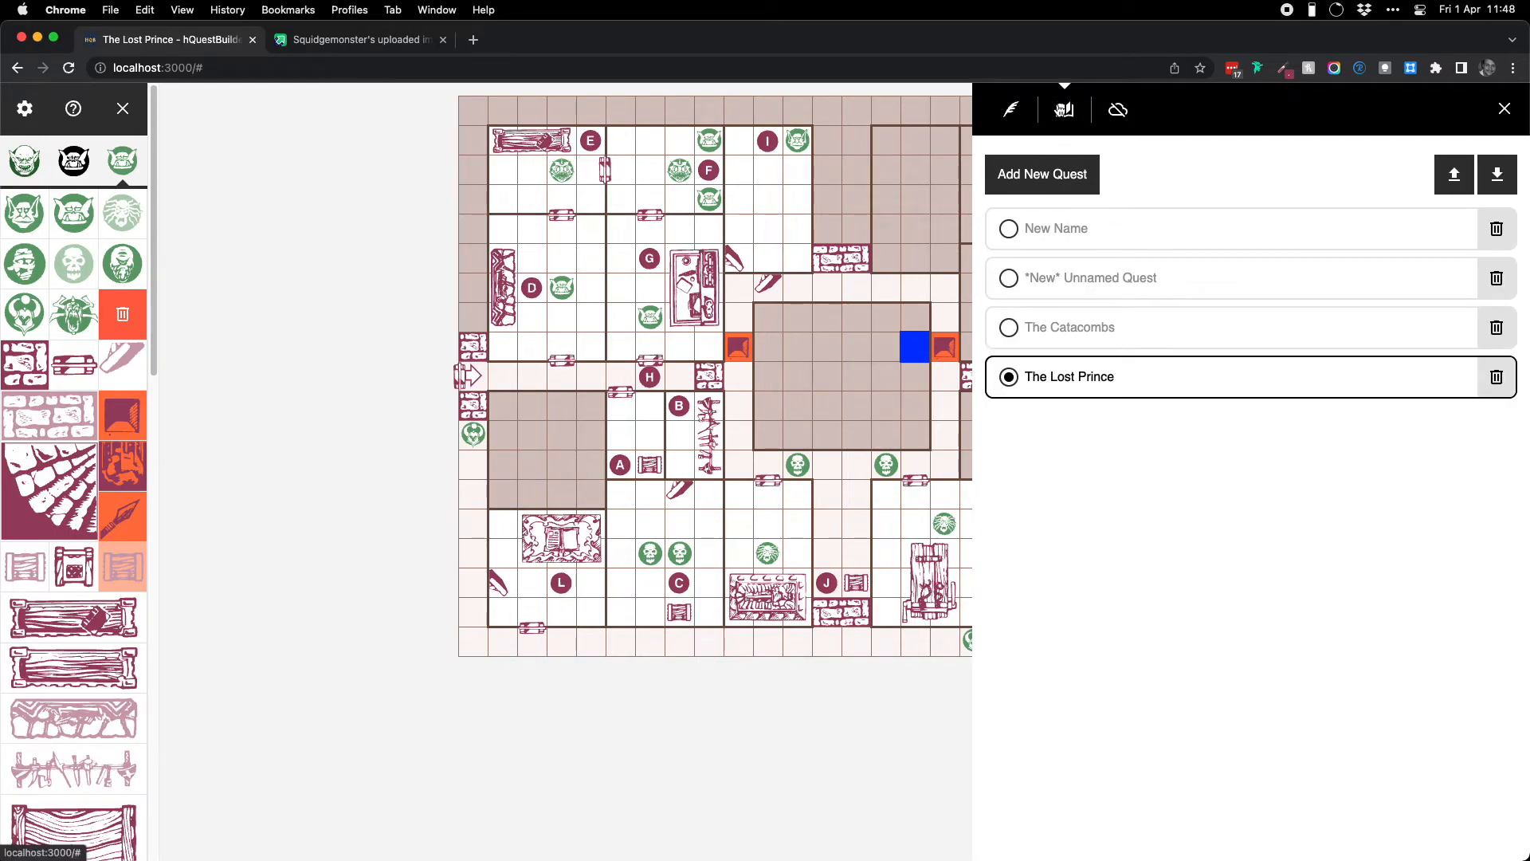
pyautogui.click(1118, 111)
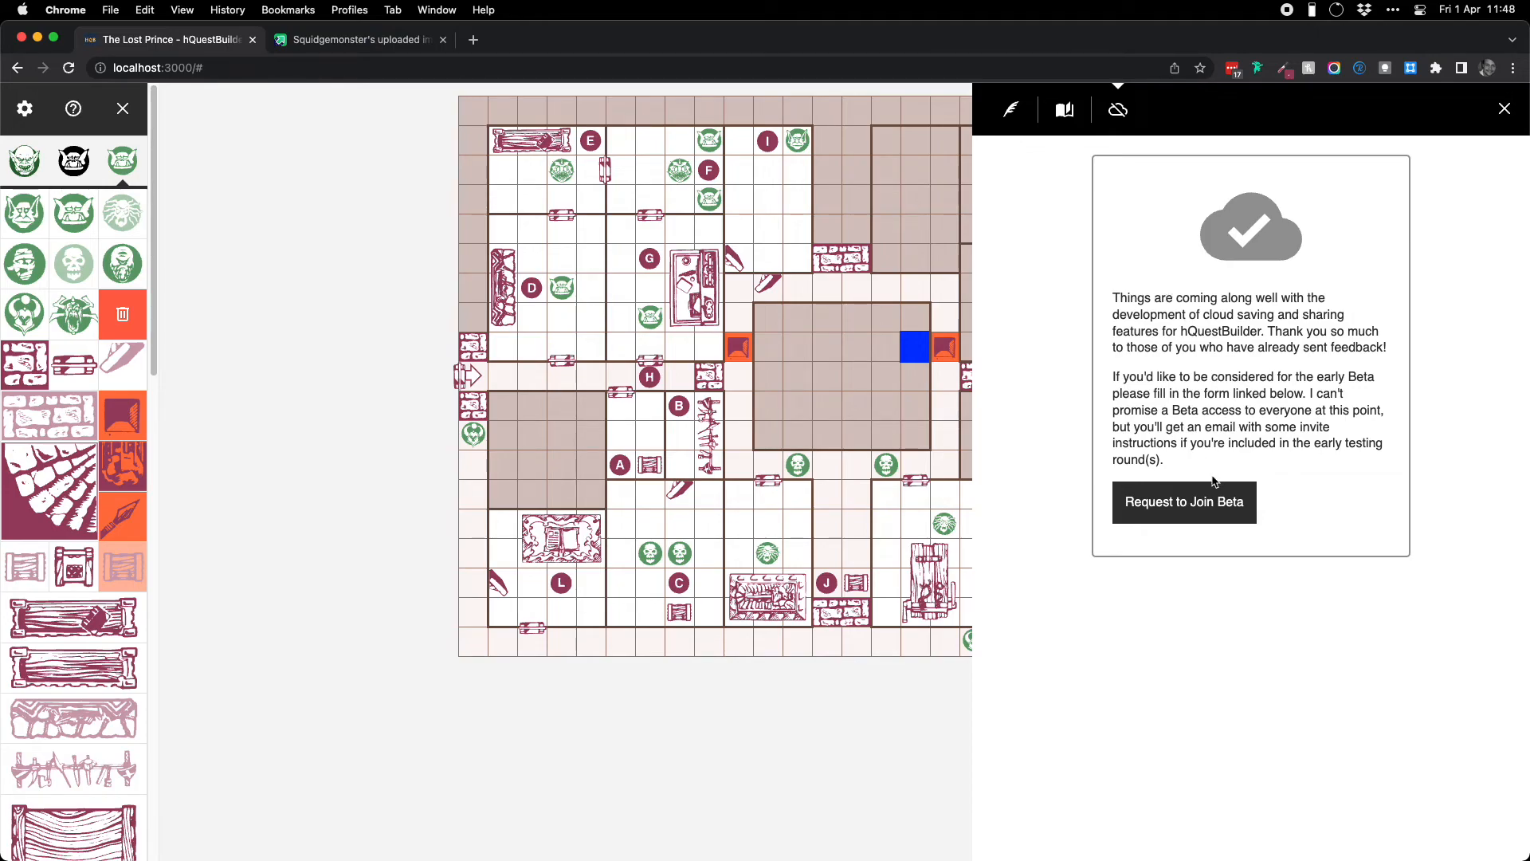
pyautogui.click(1504, 109)
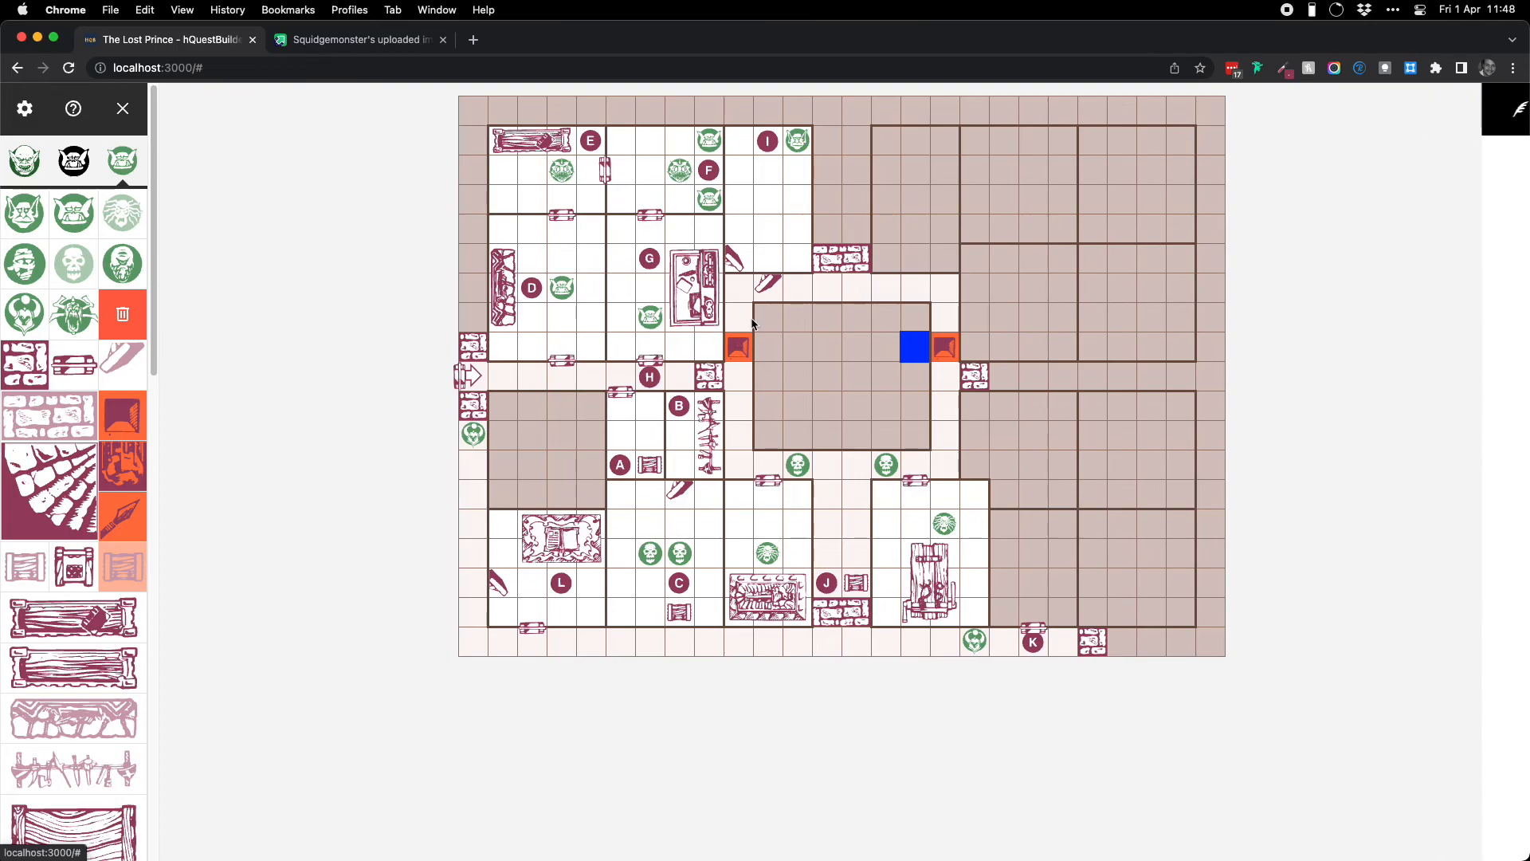
# Inspect the page and emulate a Pixel 5 in landscape orientation.
pyautogui.rightClick(396, 233)
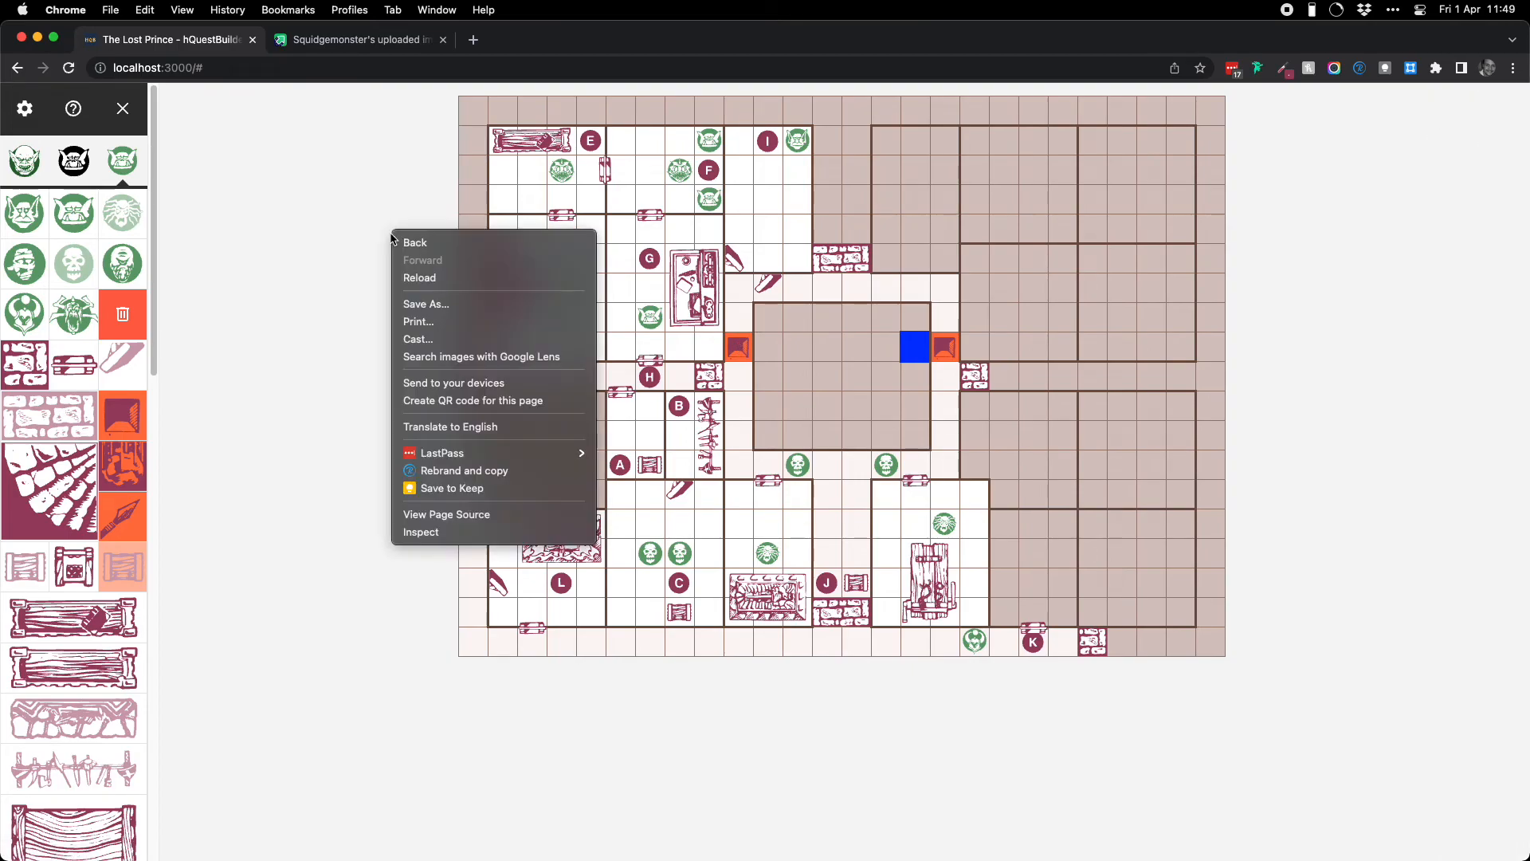
pyautogui.click(497, 533)
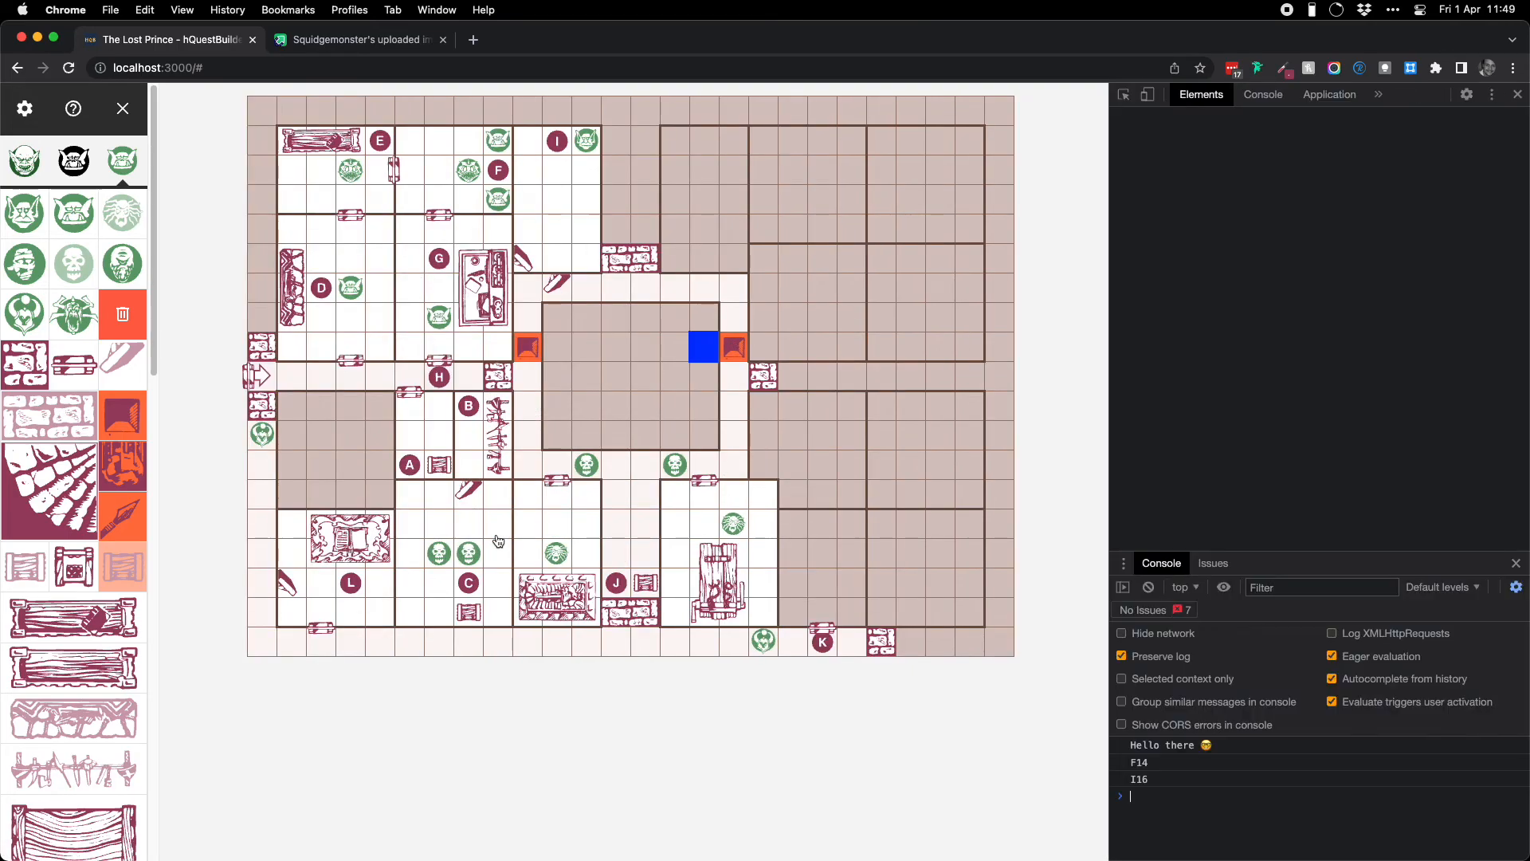
pyautogui.click(1147, 94)
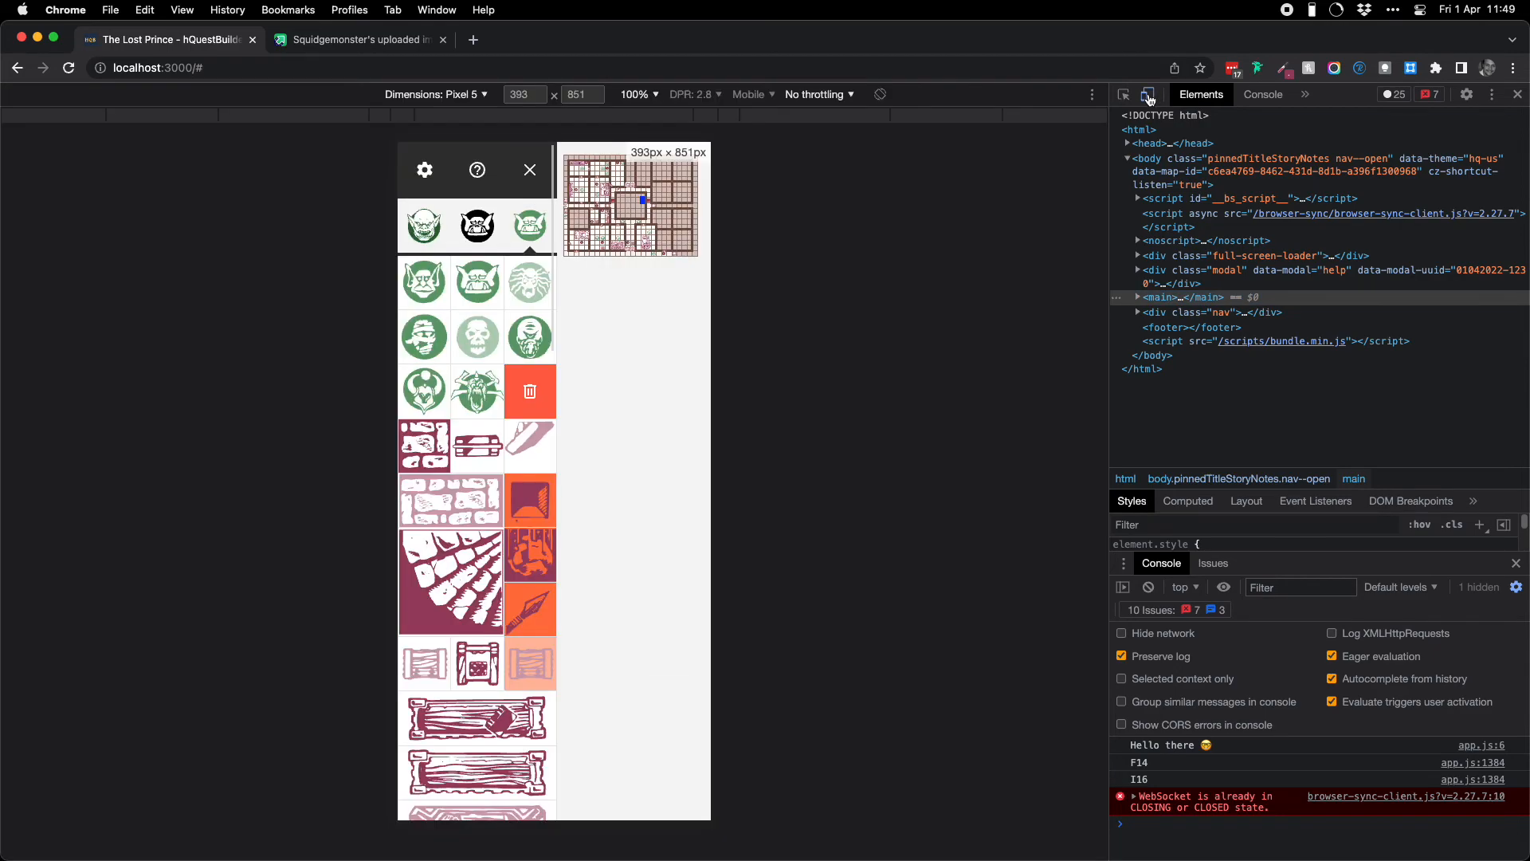
pyautogui.click(880, 95)
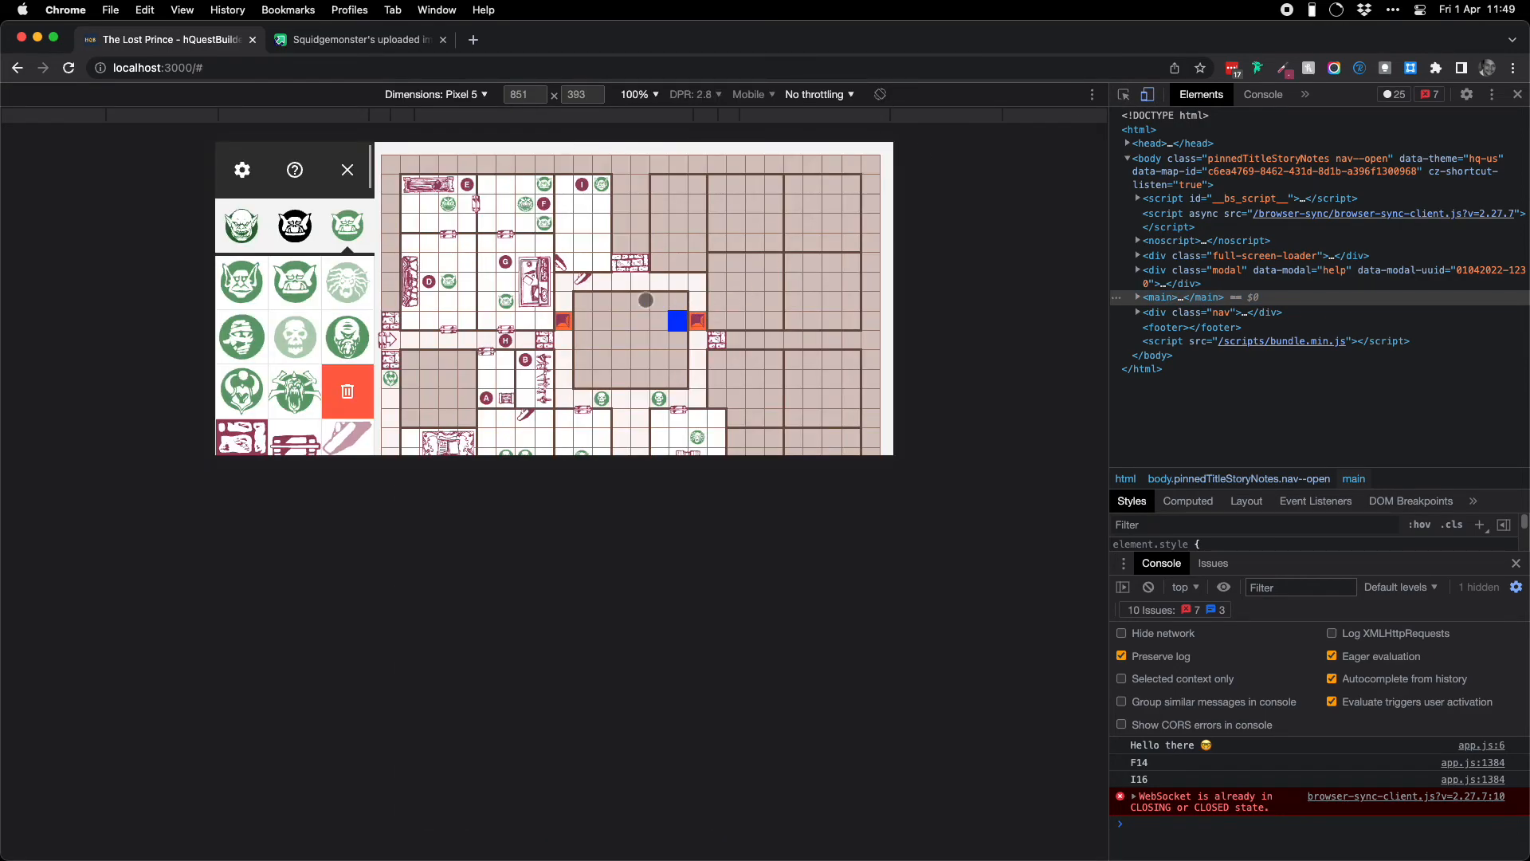
# Examine the map, the icon sidebar and the settings panel's quest list and details in the landscape phone layout.
pyautogui.scroll(-2, 528, 300)
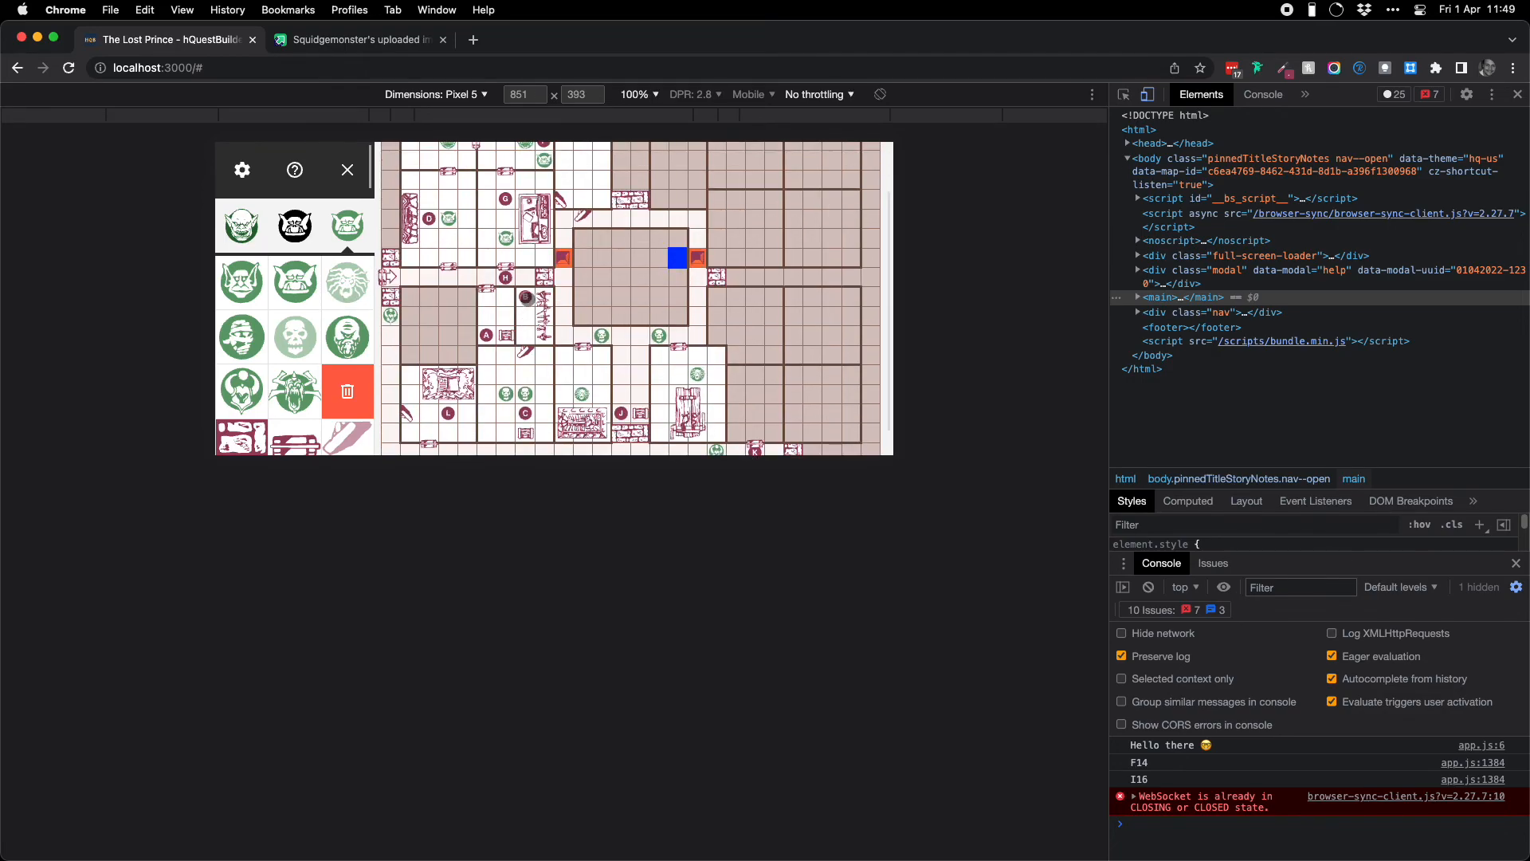
pyautogui.scroll(-5, 314, 305)
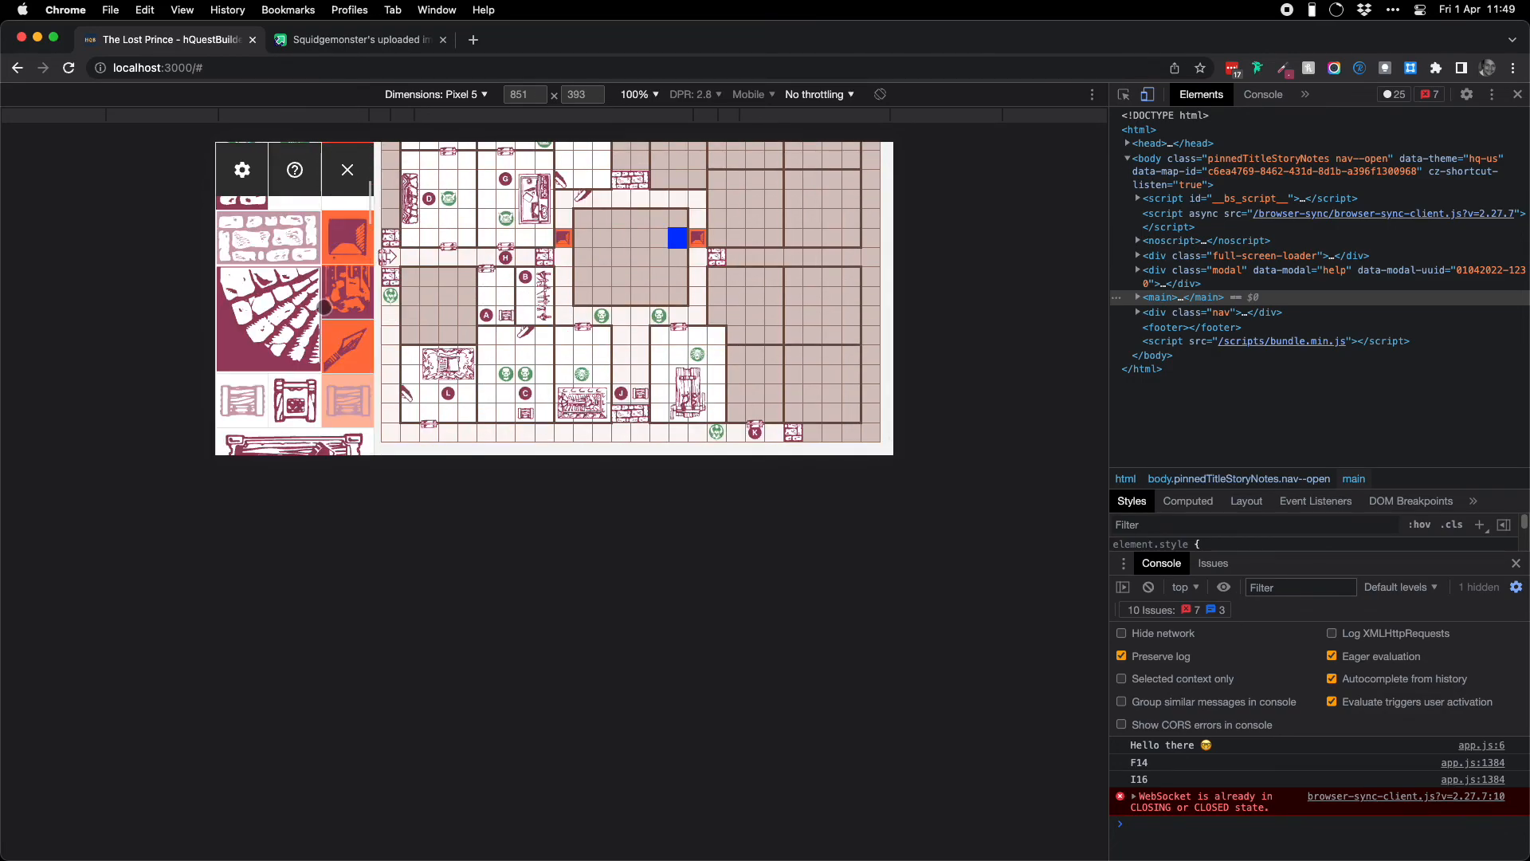
pyautogui.click(243, 172)
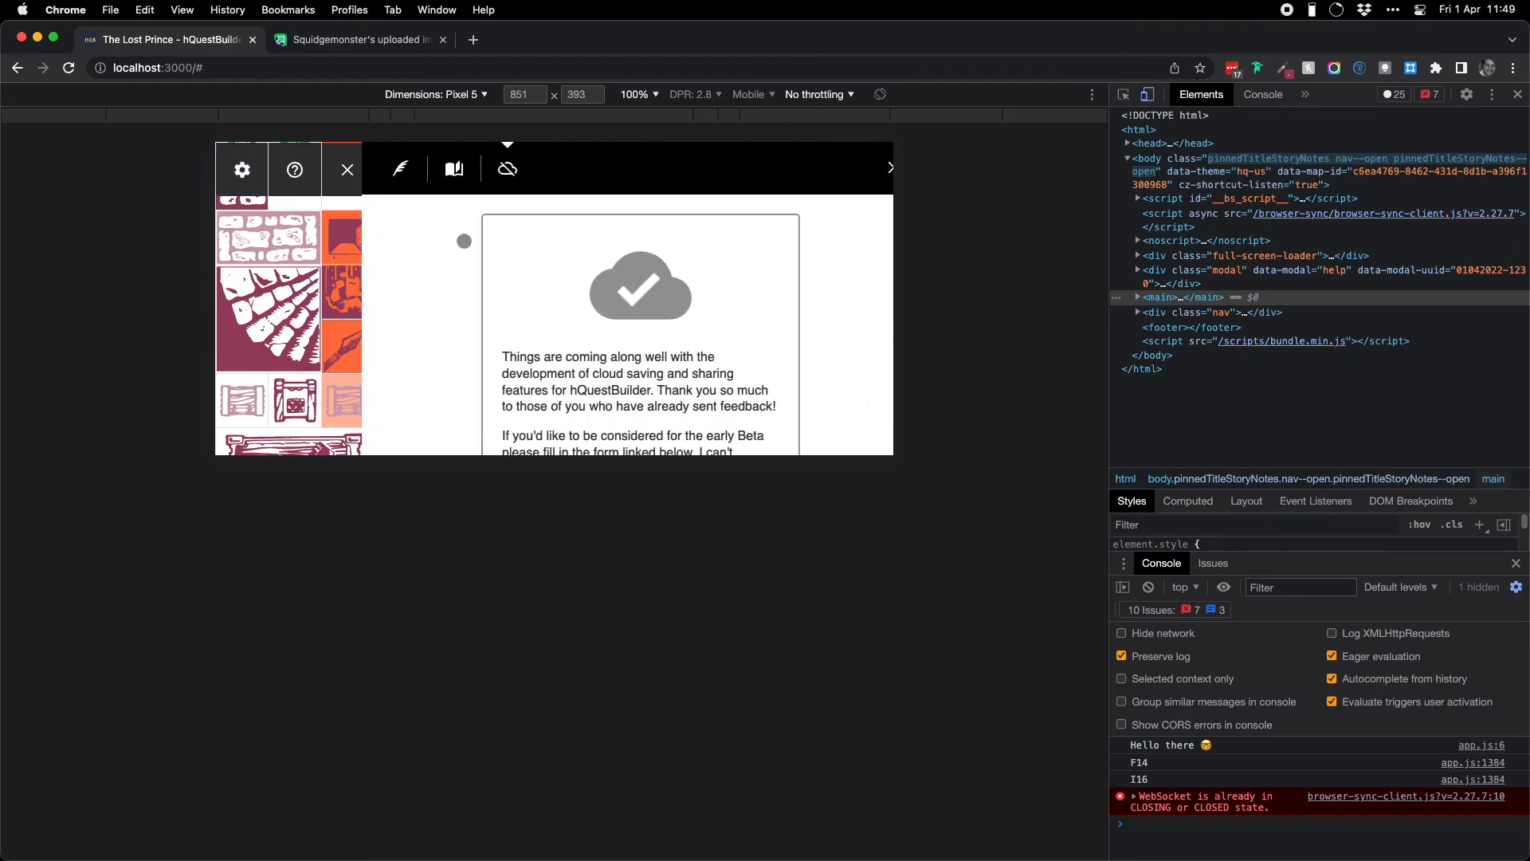
pyautogui.click(431, 172)
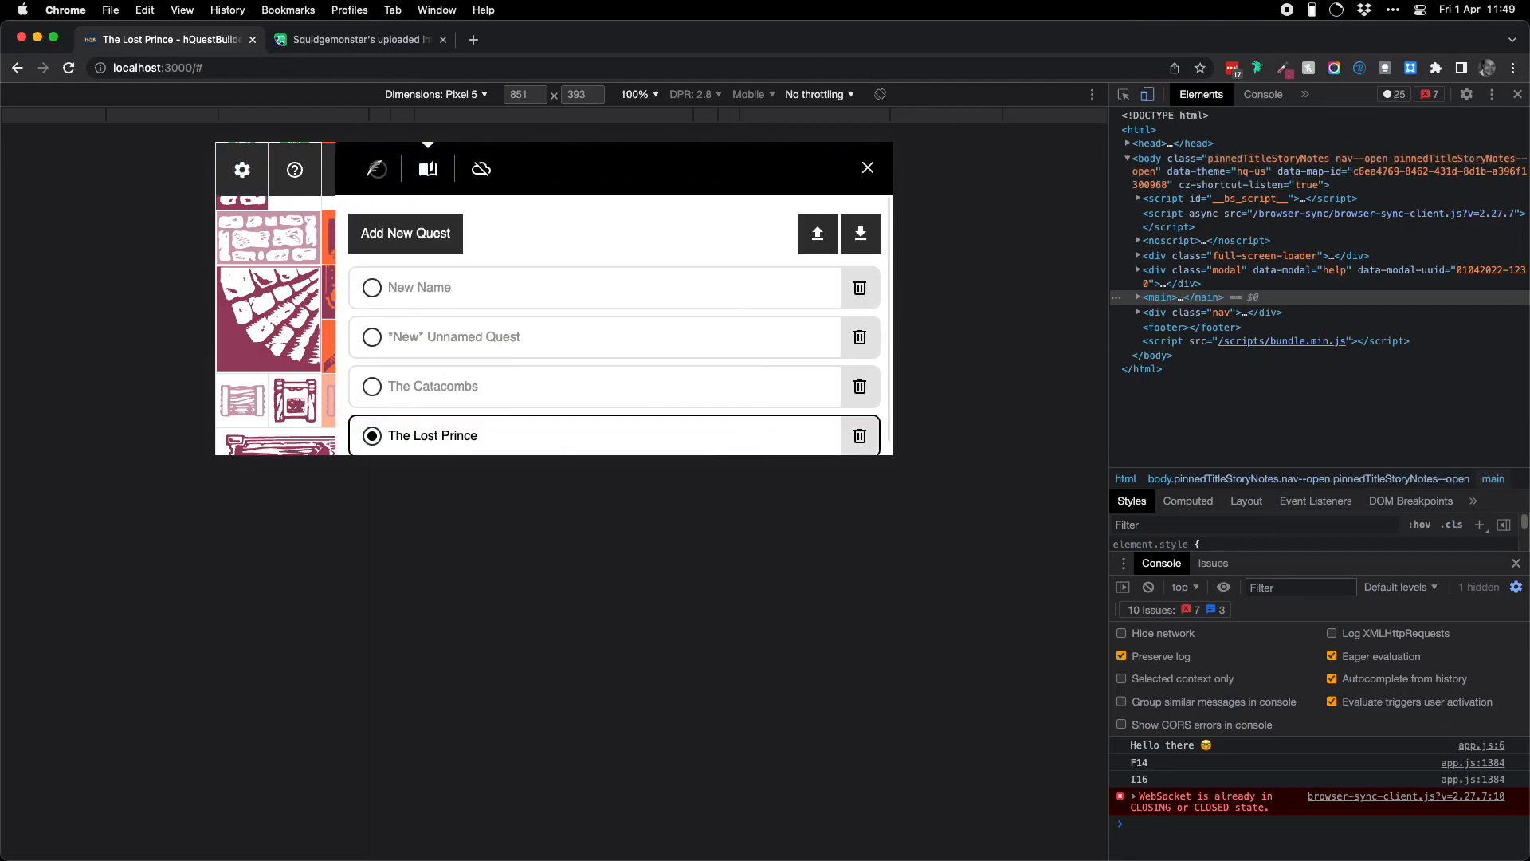
pyautogui.click(378, 169)
pyautogui.click(869, 167)
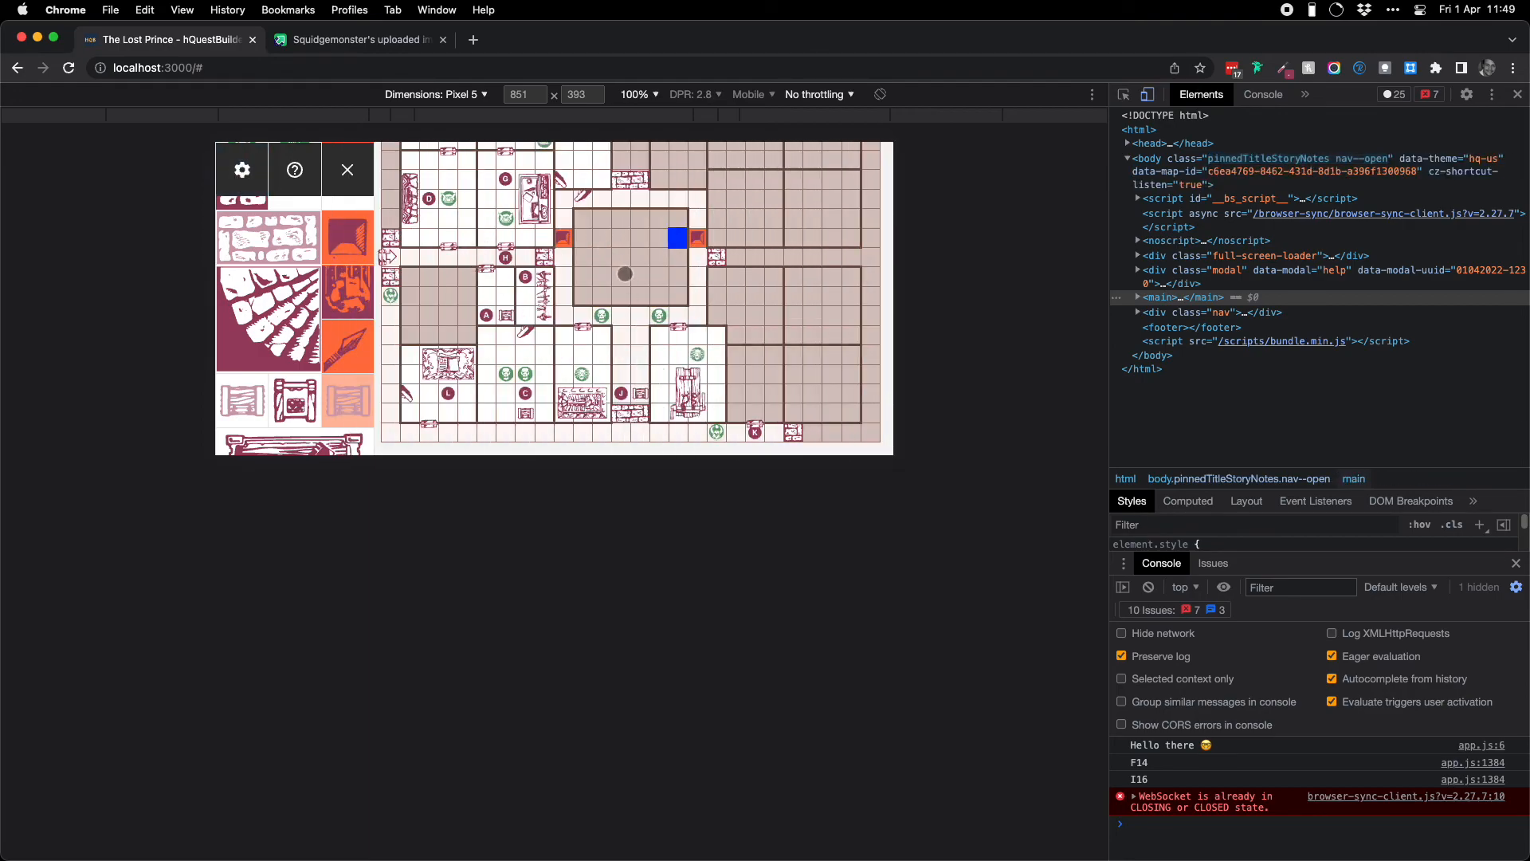
pyautogui.scroll(2, 627, 275)
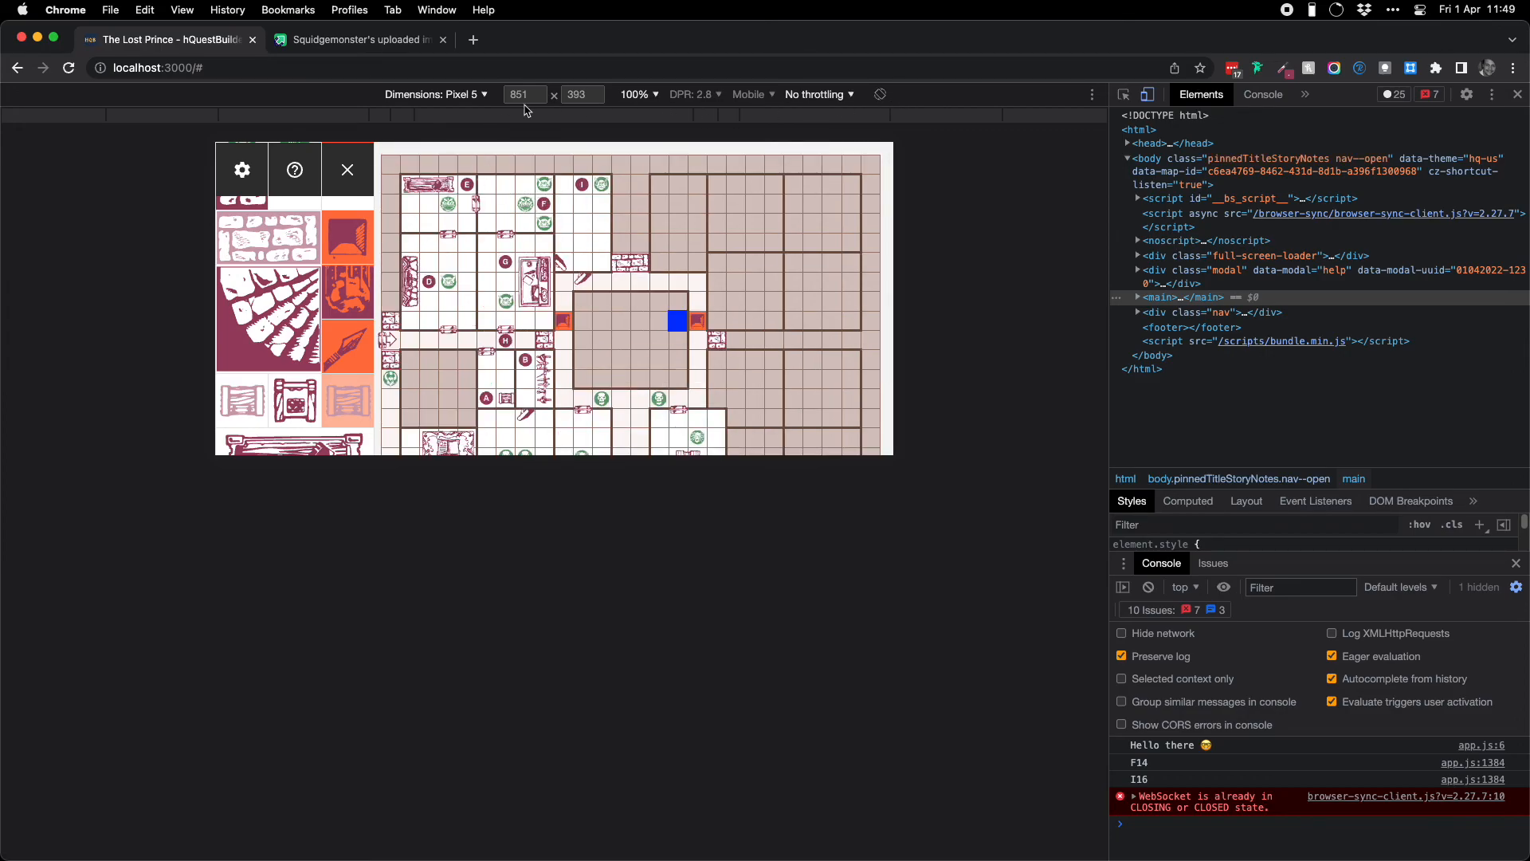
# Turn off the device emulation, close the developer tools and switch to Finder.
pyautogui.click(443, 95)
pyautogui.click(1149, 96)
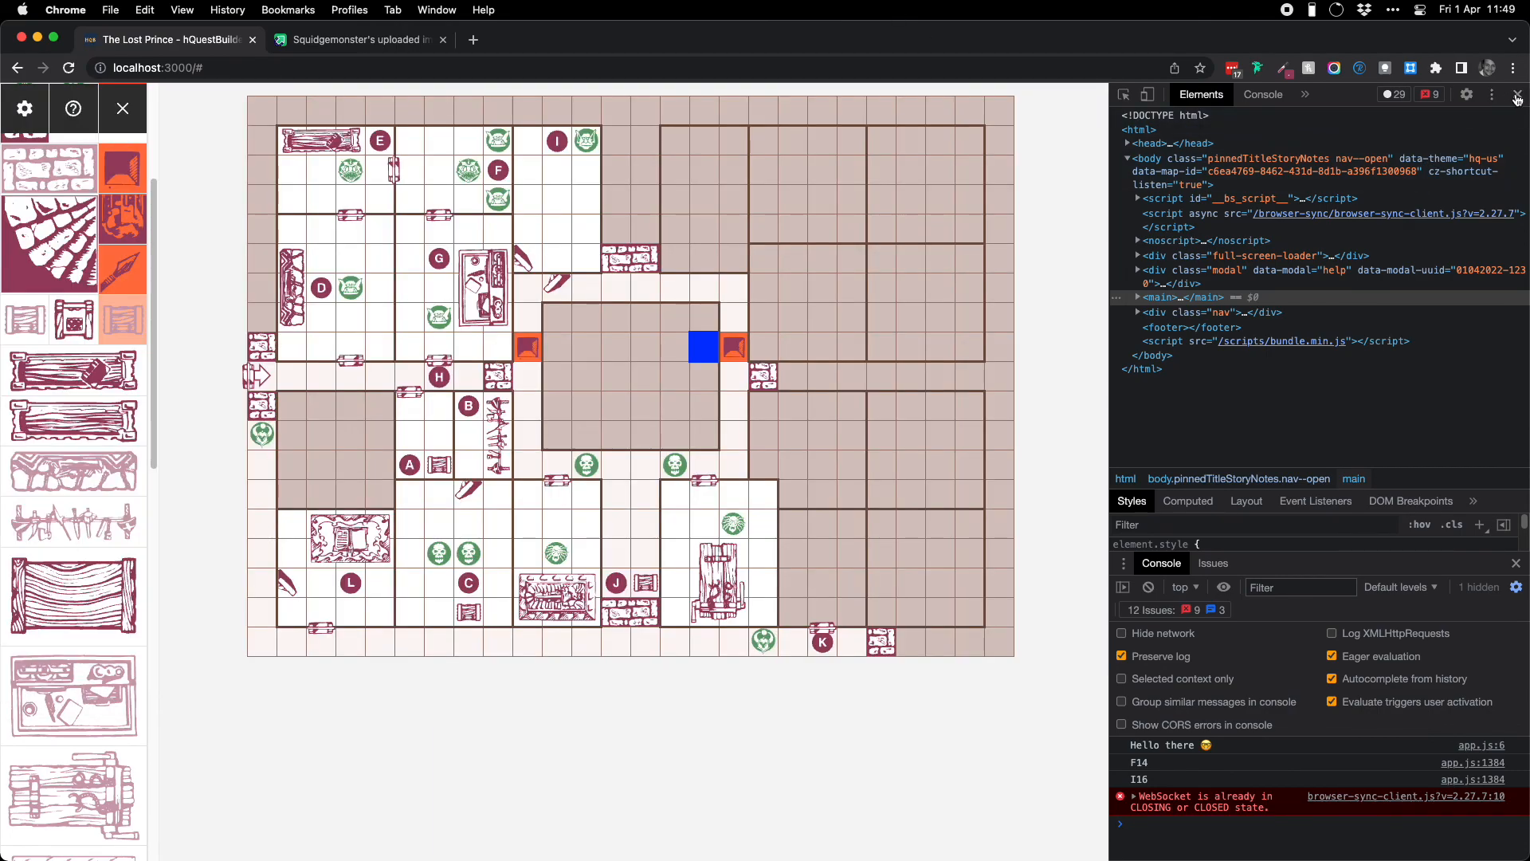
pyautogui.click(1517, 94)
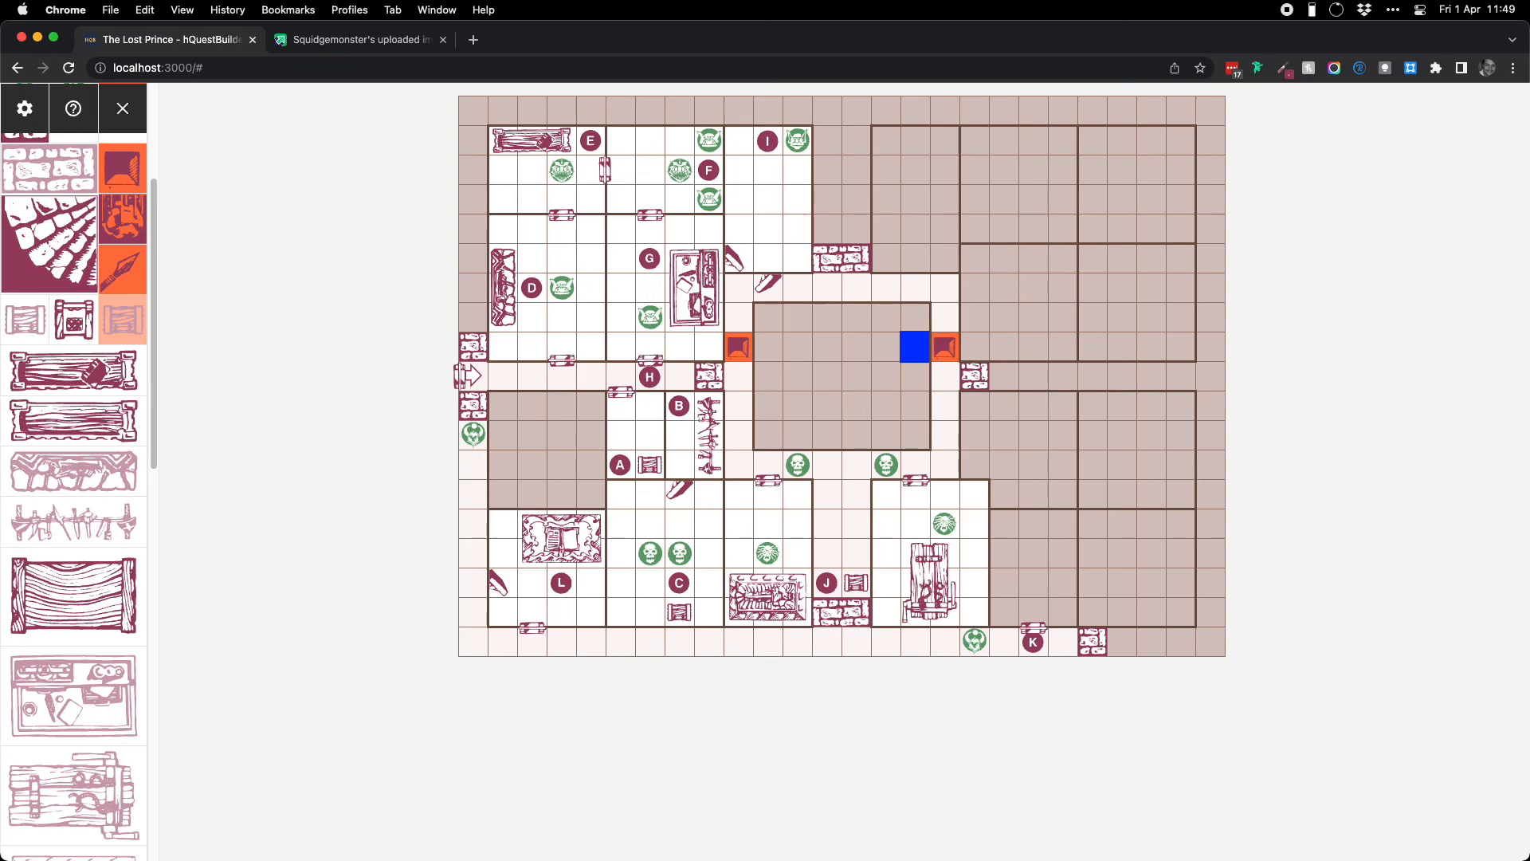
pyautogui.press('super+Tab')
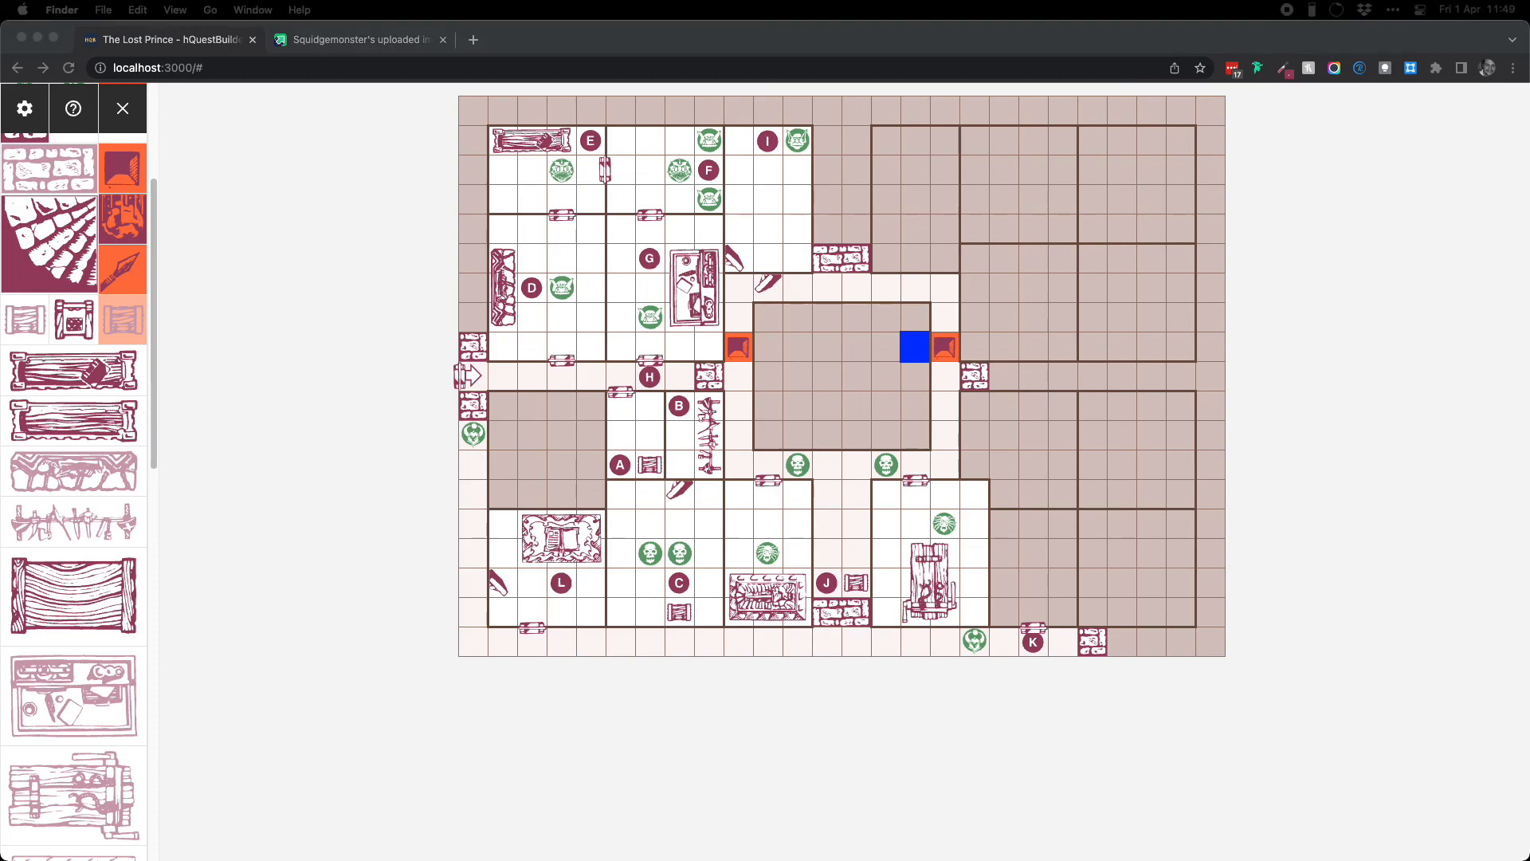